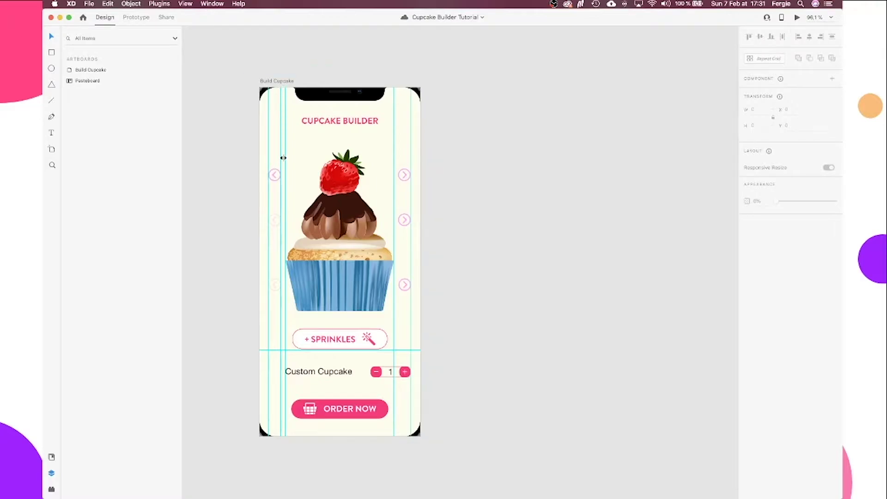
Inspect the topping, cupcake base and sprinkles components on the Build Cupcake artboard
{"action": "left_click", "coordinate": [291, 173]}
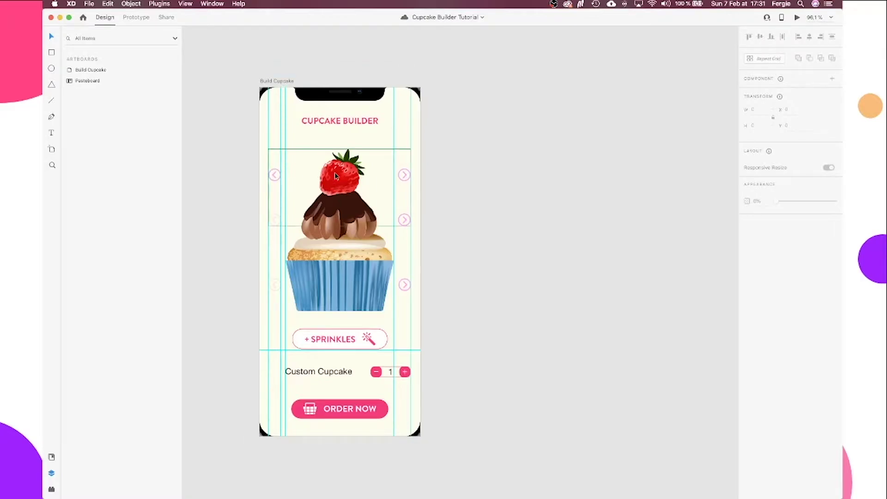
{"action": "left_click", "coordinate": [344, 240]}
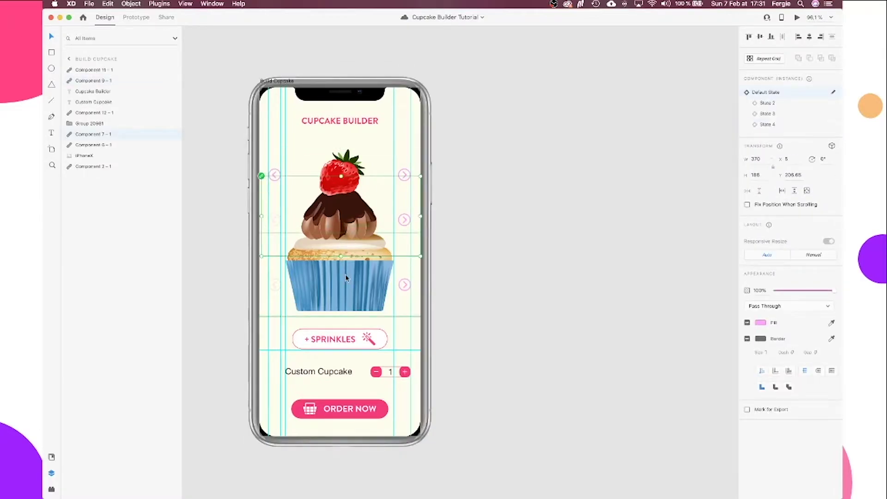
{"action": "left_click", "coordinate": [360, 342]}
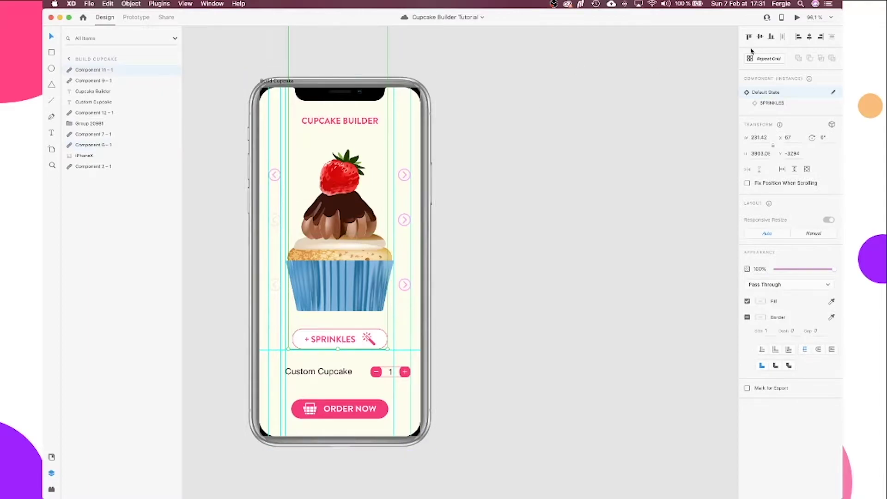
Preview the prototype, cycling topping, frosting and base to chocolate and adding sprinkles
{"action": "left_click", "coordinate": [797, 18]}
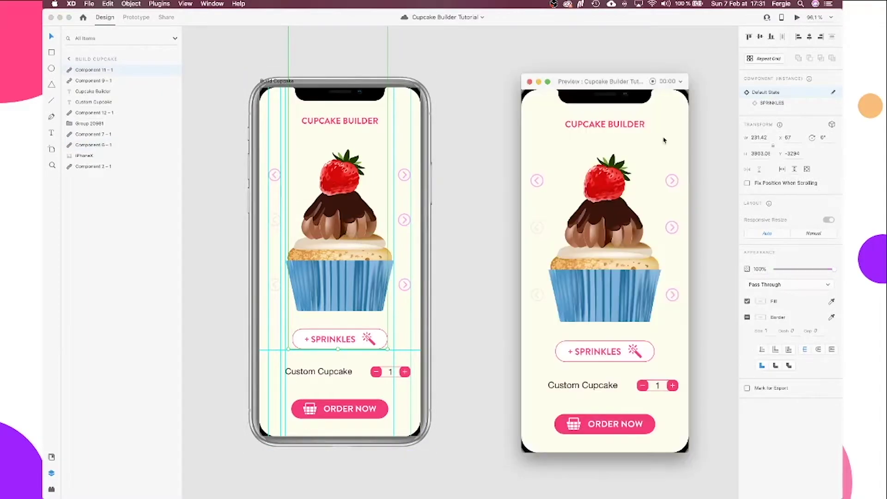
{"action": "left_click", "coordinate": [675, 182]}
{"action": "left_click", "coordinate": [673, 228]}
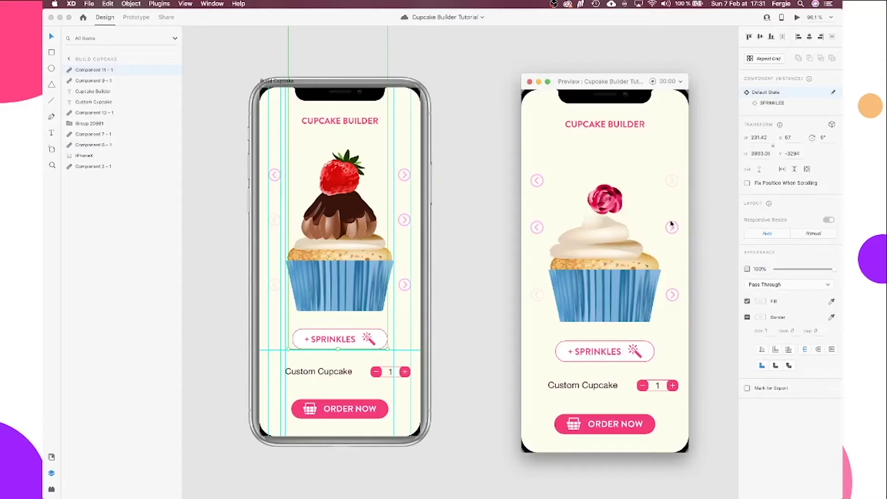
{"action": "left_click", "coordinate": [681, 298]}
{"action": "left_click", "coordinate": [681, 298]}
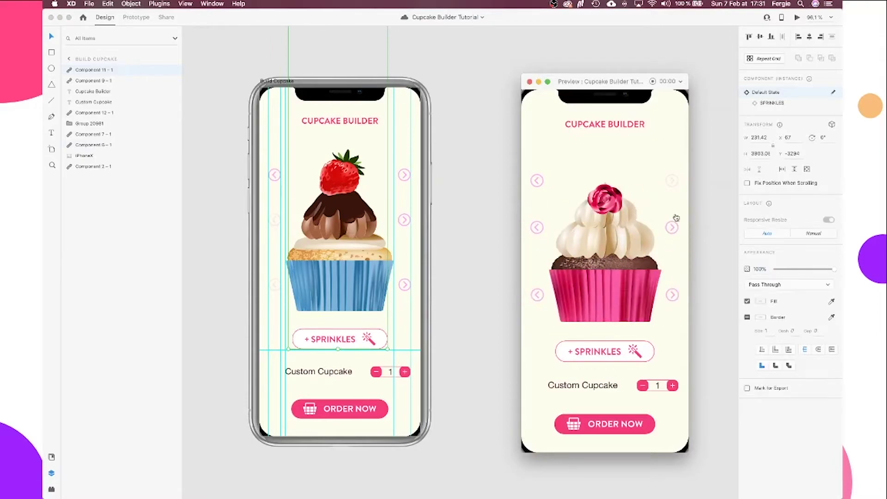
{"action": "left_click", "coordinate": [671, 183]}
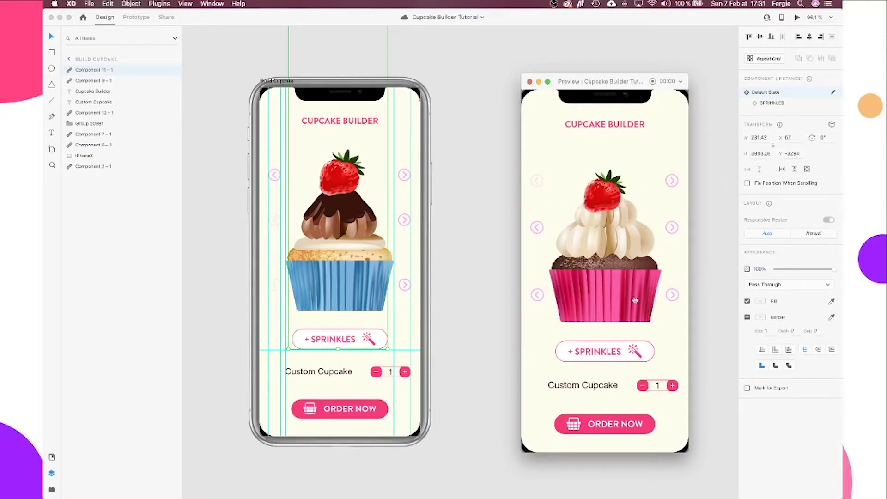
{"action": "left_click", "coordinate": [613, 349]}
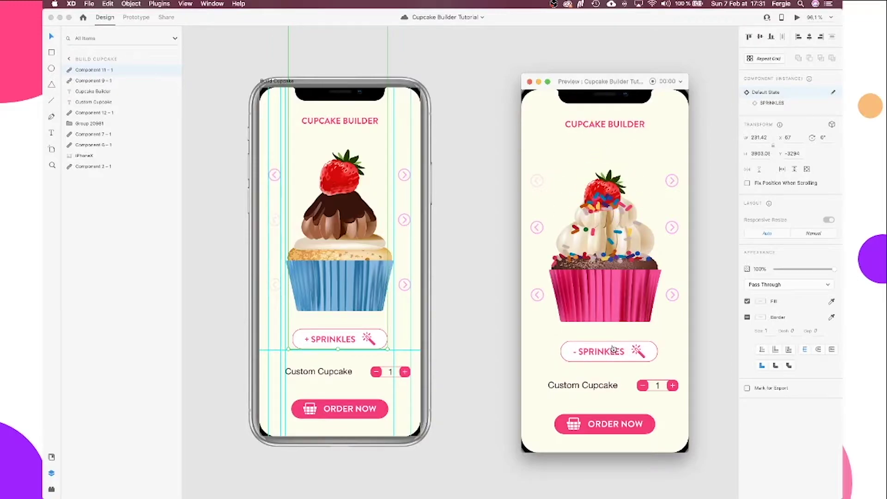
{"action": "left_click", "coordinate": [530, 82]}
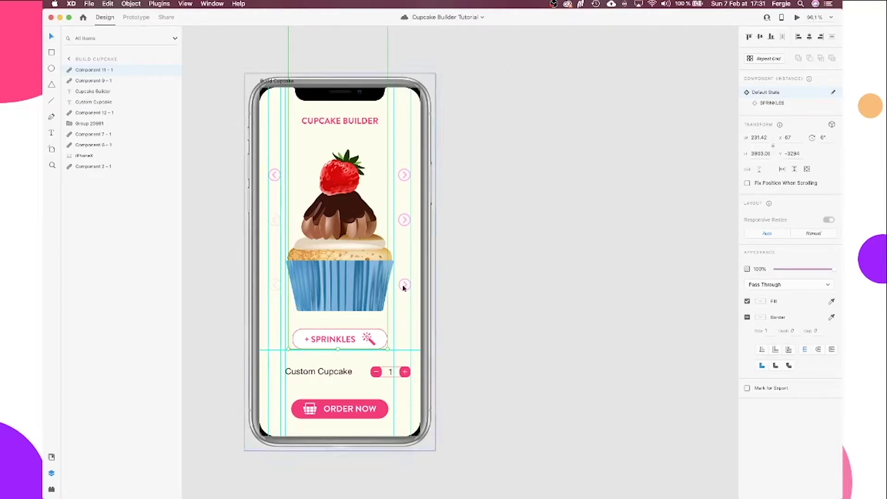
{"action": "left_click", "coordinate": [509, 249]}
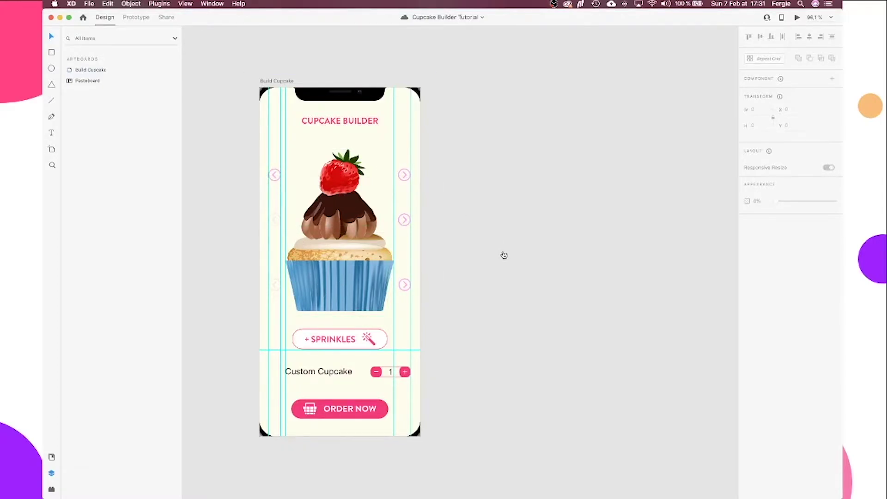
In Illustrator's cupcake parts file, hide the library and select the toppings and vanilla cupcake
{"action": "key", "text": "super+Tab"}
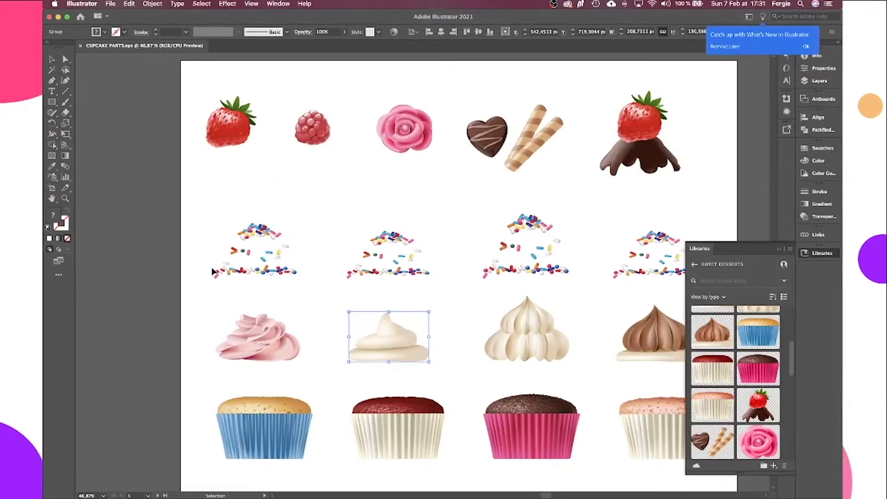
{"action": "left_click", "coordinate": [148, 285]}
{"action": "left_click", "coordinate": [820, 254]}
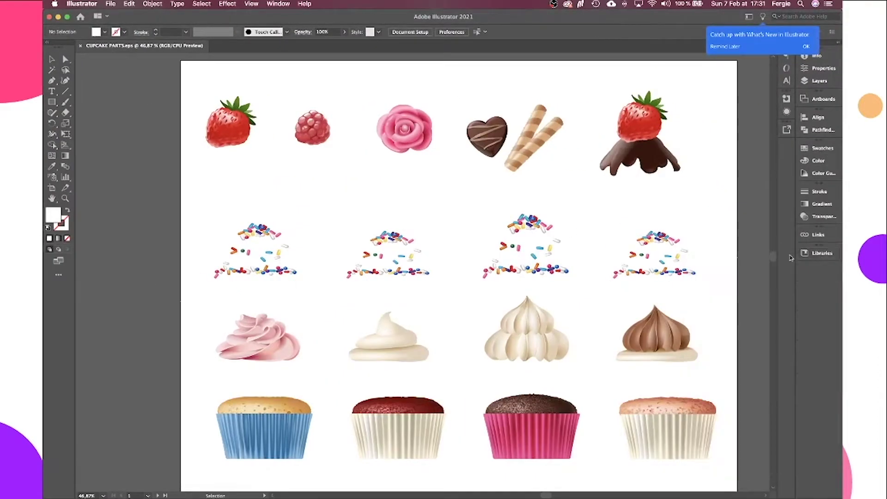
{"action": "left_click_drag", "start_coordinate": [750, 258], "coordinate": [704, 252]}
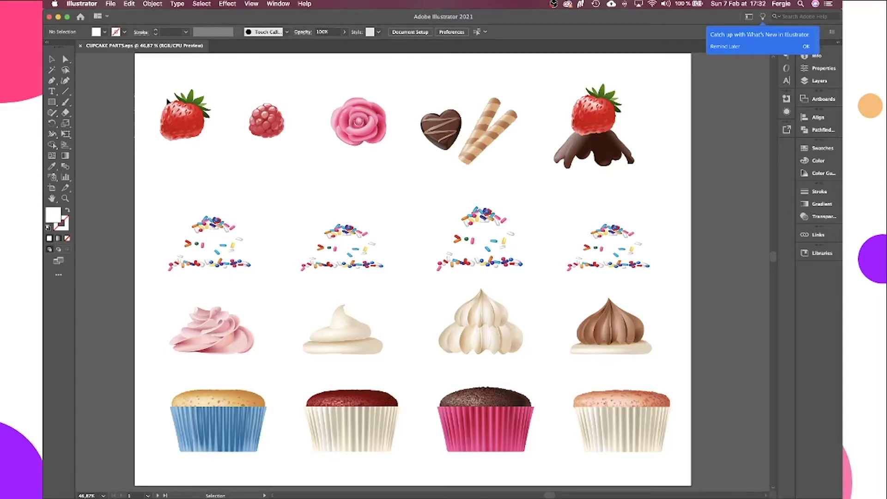
{"action": "left_click", "coordinate": [183, 117]}
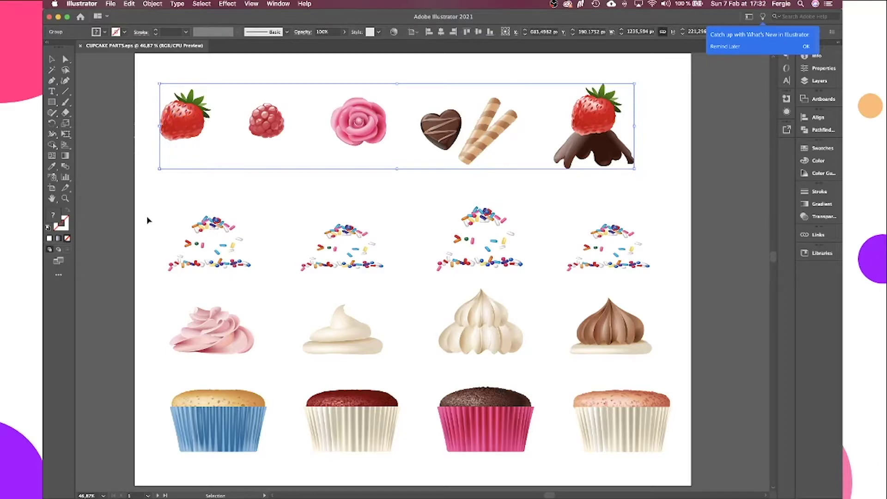
{"action": "left_click", "coordinate": [234, 416]}
Open the SWEET DESSERTS library and view its options for adding content
{"action": "left_click", "coordinate": [805, 256]}
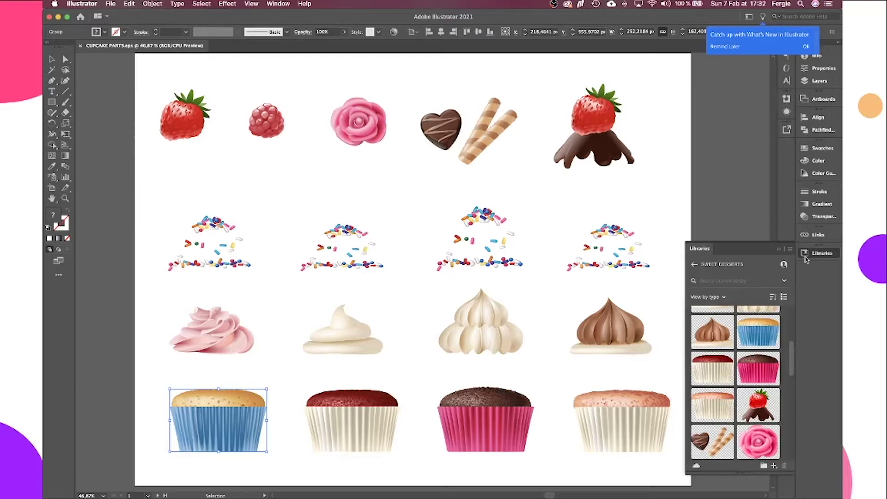
{"action": "mouse_move", "coordinate": [790, 352]}
{"action": "left_mouse_down"}
{"action": "mouse_move", "coordinate": [789, 329]}
{"action": "mouse_move", "coordinate": [792, 365]}
{"action": "left_mouse_up"}
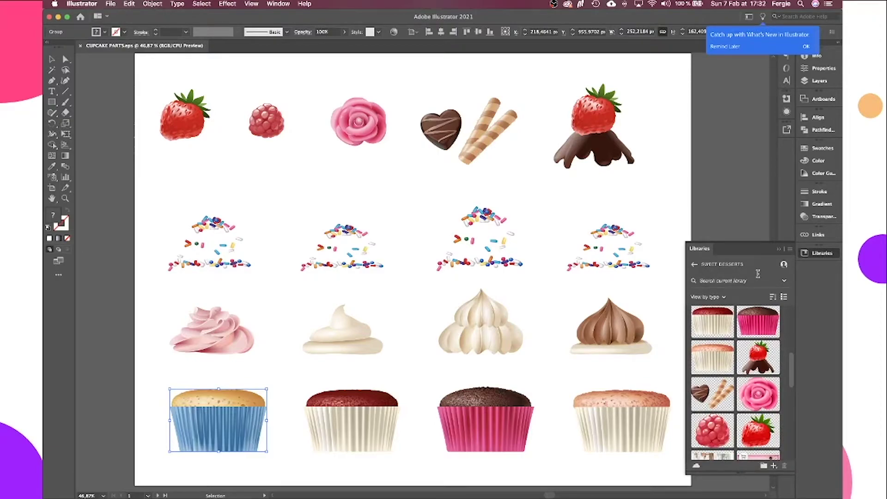
{"action": "left_click", "coordinate": [775, 466]}
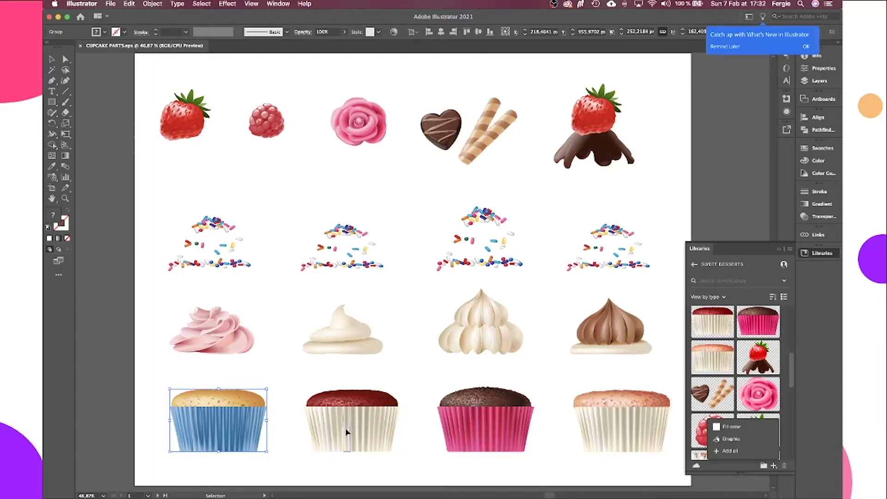
Select the red velvet and chocolate cupcakes, check the Edit menu, then minimize Illustrator
{"action": "left_click", "coordinate": [347, 425]}
{"action": "left_click", "coordinate": [614, 426]}
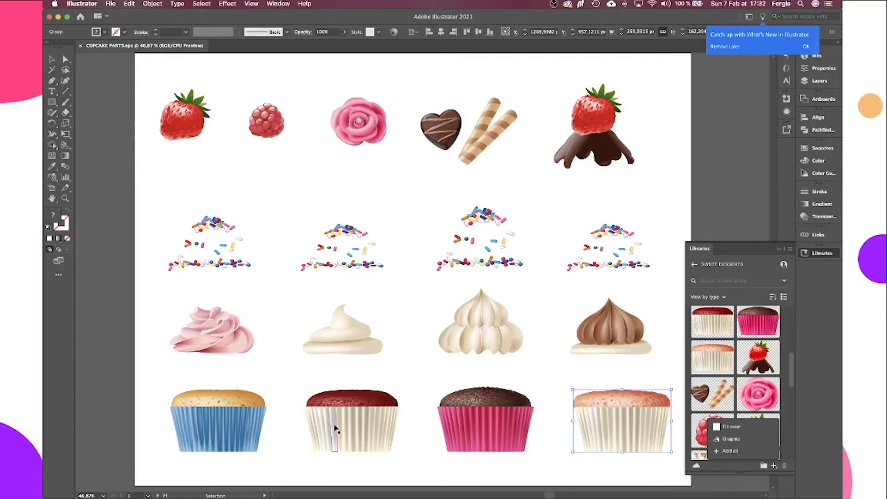
{"action": "left_click", "coordinate": [336, 429]}
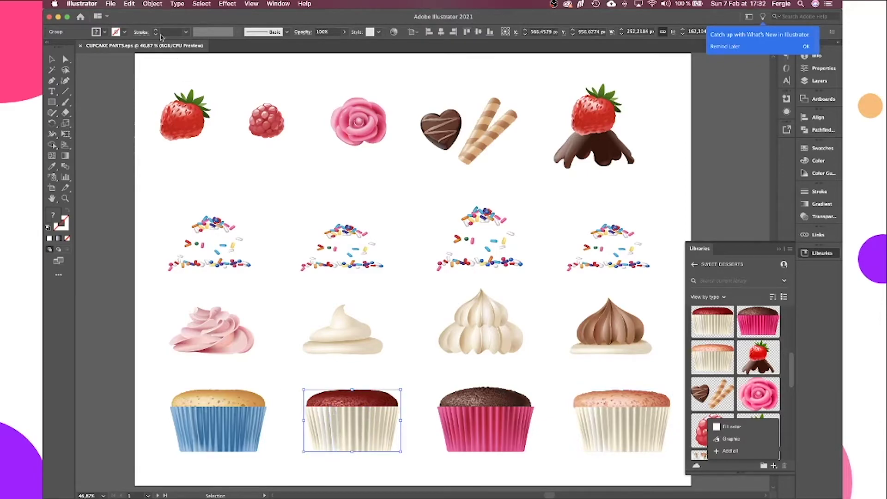
{"action": "left_click", "coordinate": [132, 4]}
{"action": "left_click", "coordinate": [102, 98]}
{"action": "left_click", "coordinate": [59, 18]}
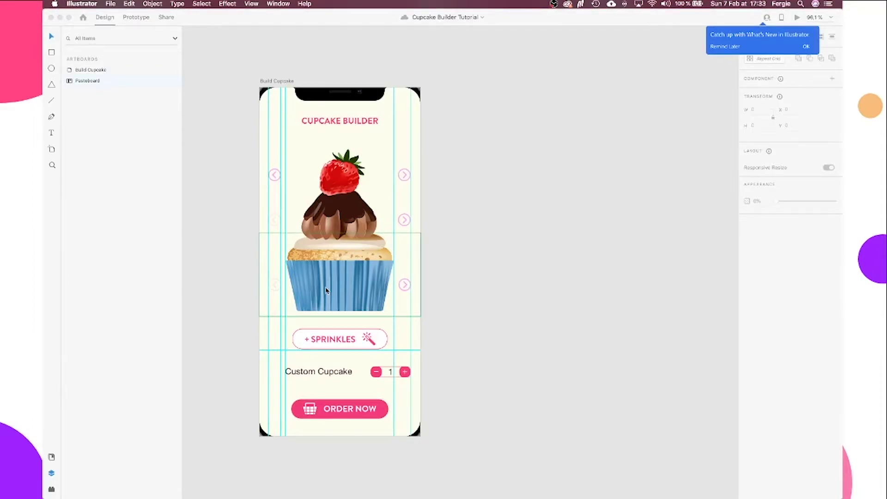
Pan and scroll the XD canvas to show the labelled grid of toppings, frostings and bases
{"action": "left_click", "coordinate": [232, 297]}
{"action": "left_click_drag", "start_coordinate": [232, 297], "coordinate": [587, 310]}
{"action": "scroll", "coordinate": [587, 311], "scroll_direction": "left", "scroll_amount": 10}
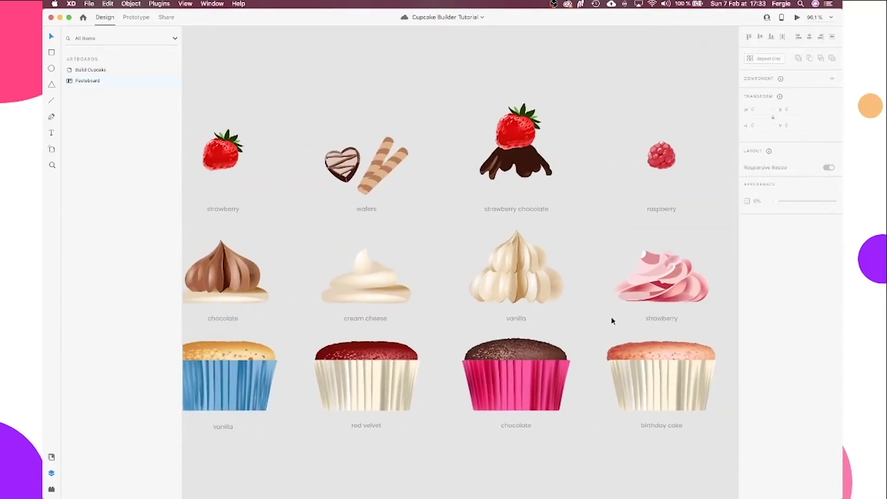
{"action": "scroll", "coordinate": [612, 321], "scroll_direction": "down", "scroll_amount": 3}
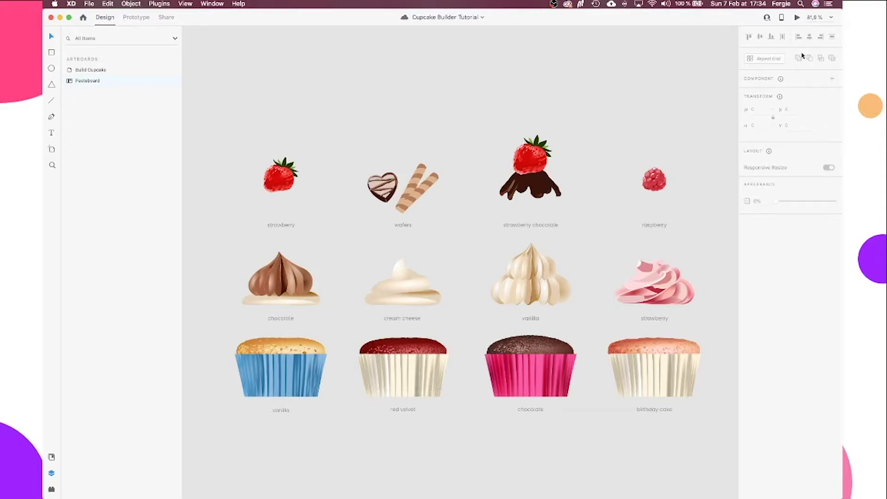
{"action": "left_click", "coordinate": [797, 17]}
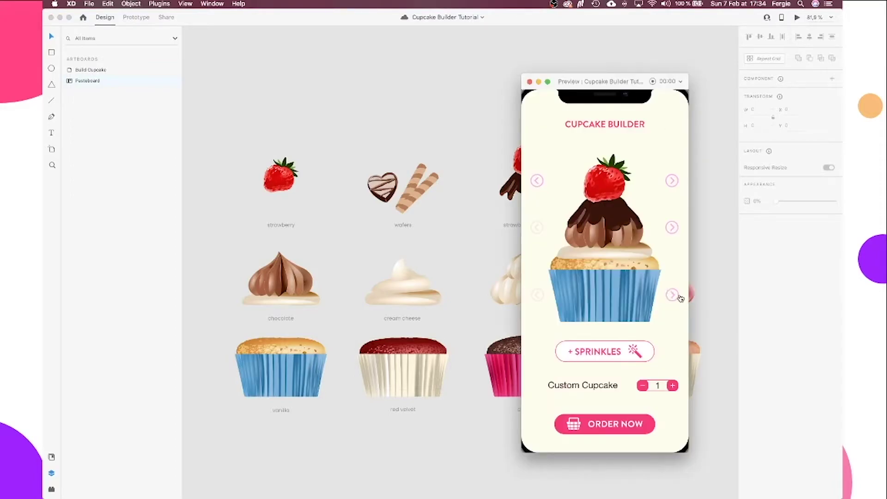
{"action": "left_click", "coordinate": [675, 297]}
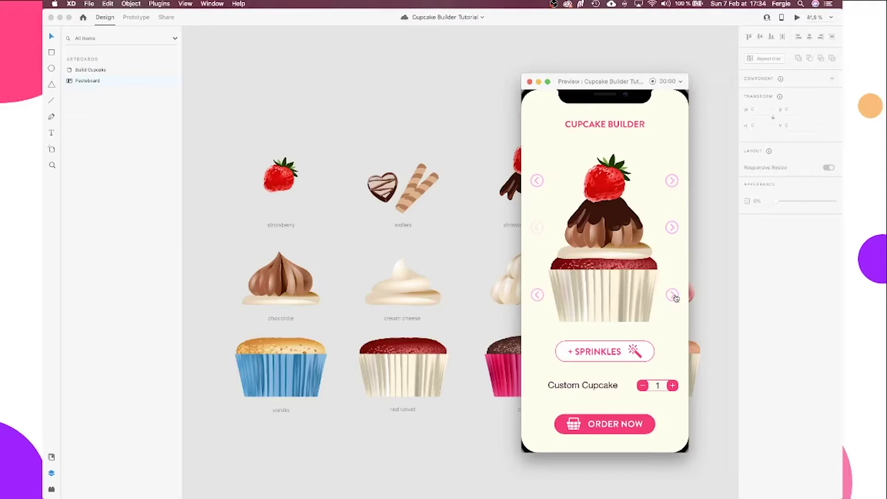
{"action": "left_click", "coordinate": [674, 296]}
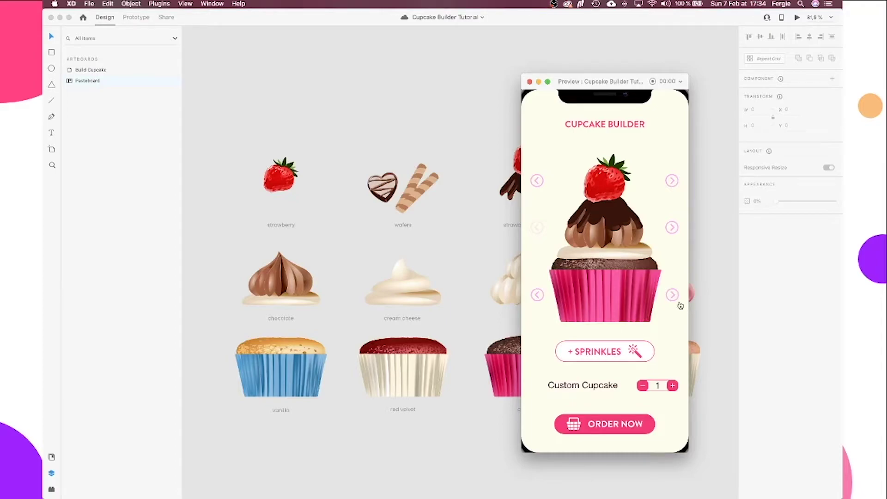
{"action": "left_click", "coordinate": [531, 82]}
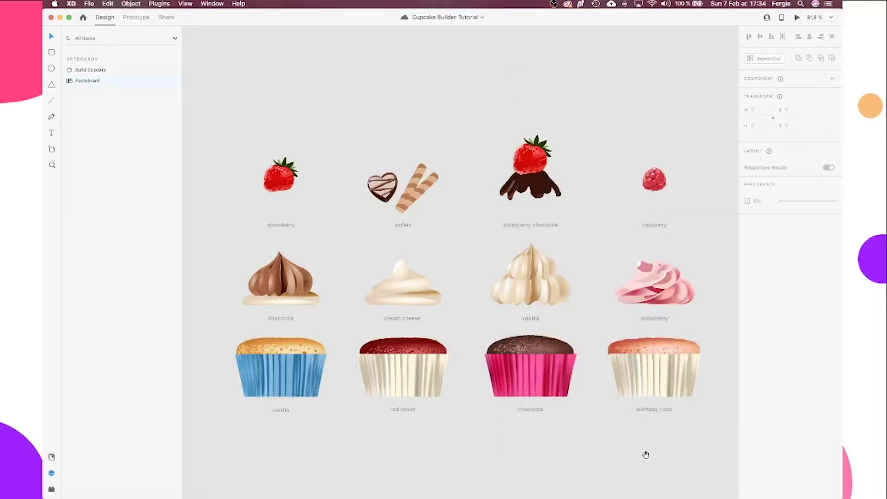
Duplicate the four labelled cupcake bases below the grid, save, and make the copy a main component
{"action": "left_click_drag", "start_coordinate": [646, 453], "coordinate": [656, 311]}
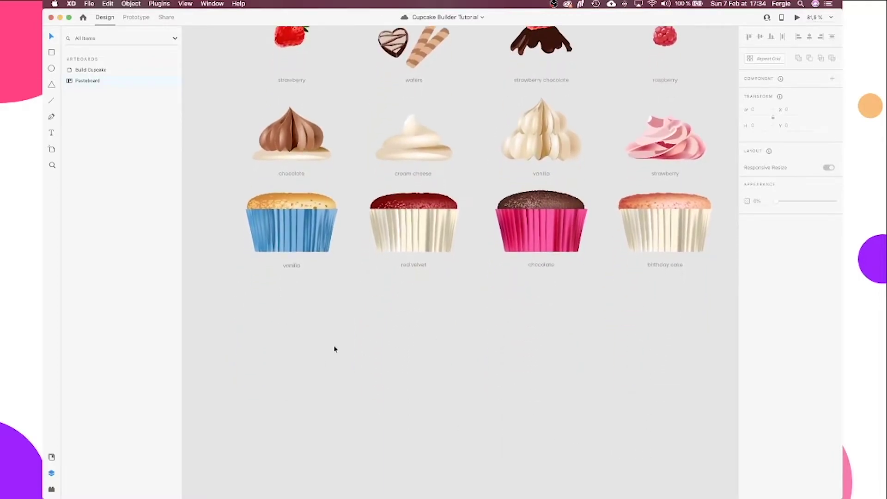
{"action": "left_click_drag", "start_coordinate": [237, 312], "coordinate": [668, 199]}
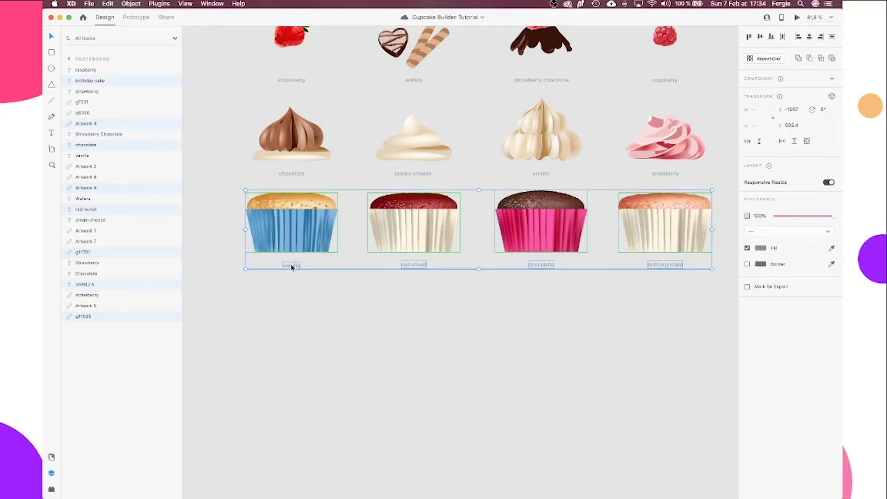
{"action": "left_click_drag", "start_coordinate": [296, 221], "coordinate": [297, 396]}
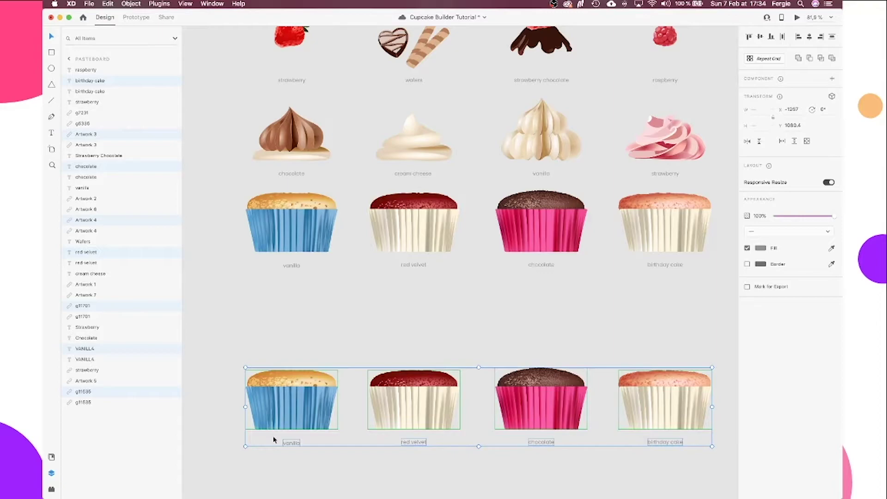
{"action": "scroll", "coordinate": [621, 113], "scroll_direction": "down", "scroll_amount": 1}
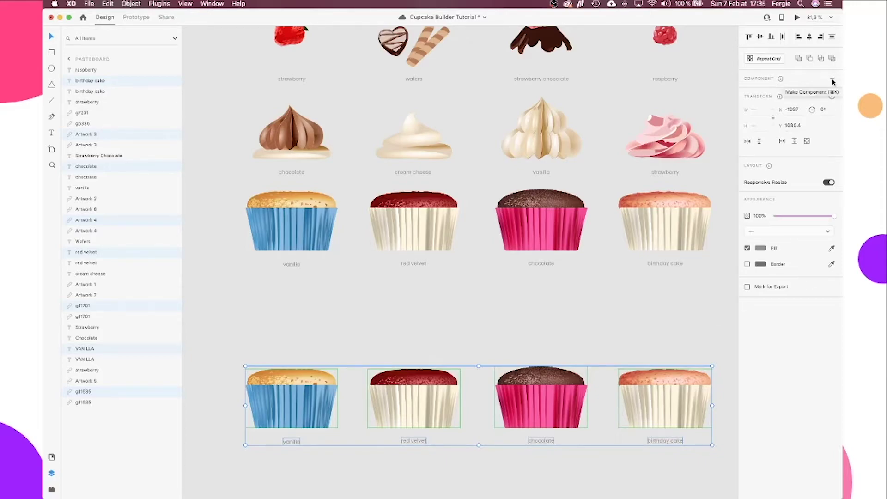
{"action": "key", "text": "super+s"}
{"action": "left_click", "coordinate": [833, 81]}
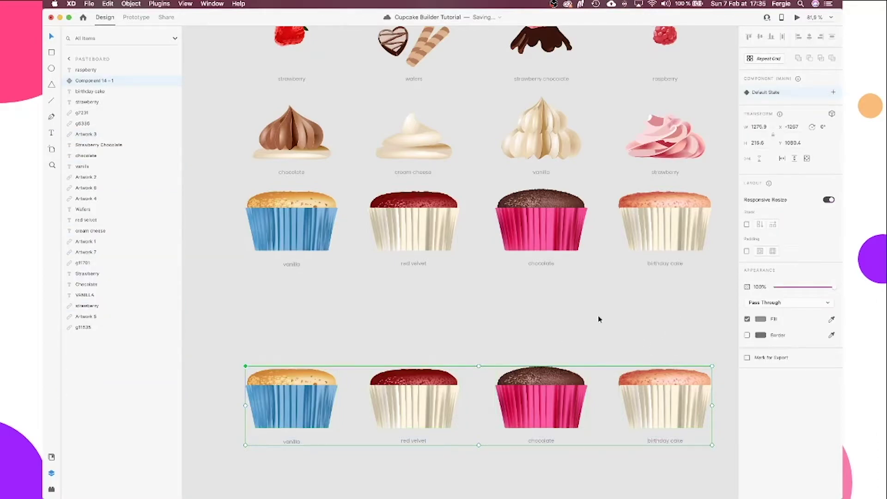
Add an iPhone X, XS, 11 Pro artboard and place it below Build Cupcake
{"action": "scroll", "coordinate": [599, 318], "scroll_direction": "down", "scroll_amount": 5}
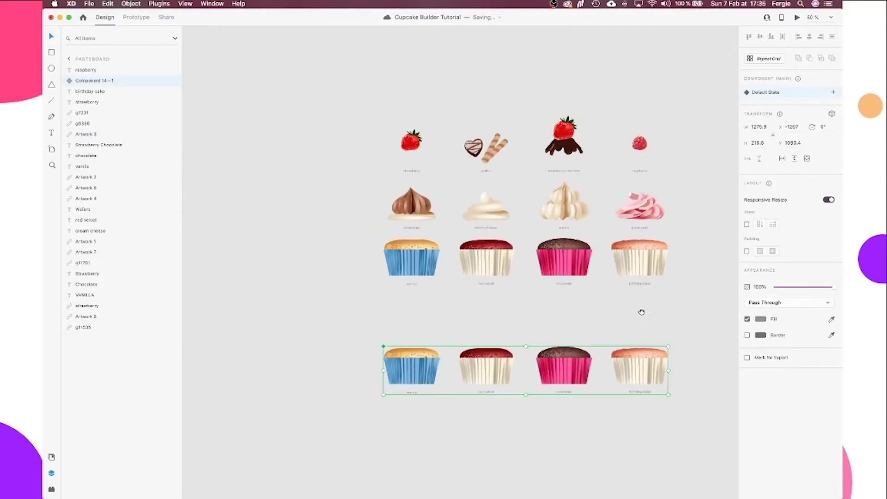
{"action": "left_click_drag", "start_coordinate": [638, 311], "coordinate": [419, 314]}
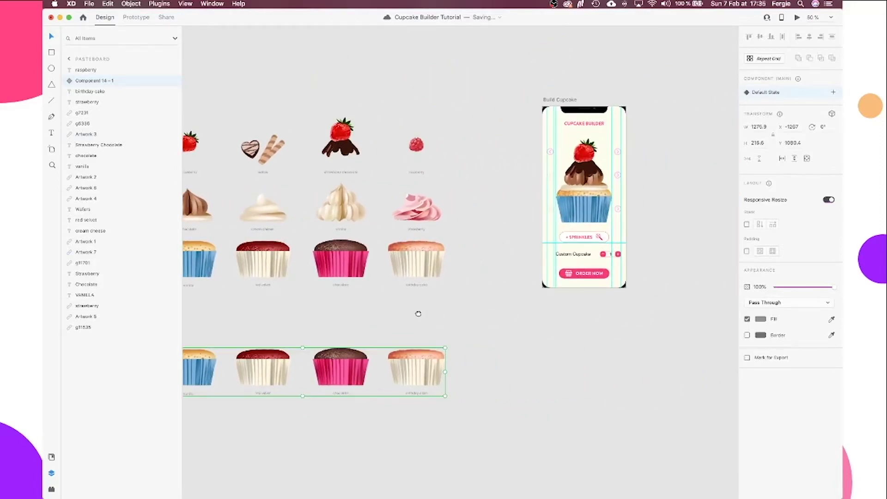
{"action": "left_click", "coordinate": [555, 100]}
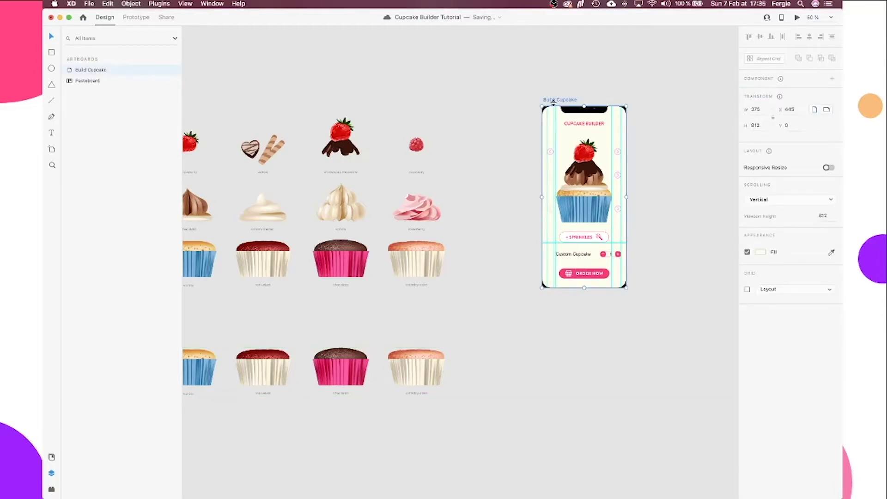
{"action": "key", "text": "a"}
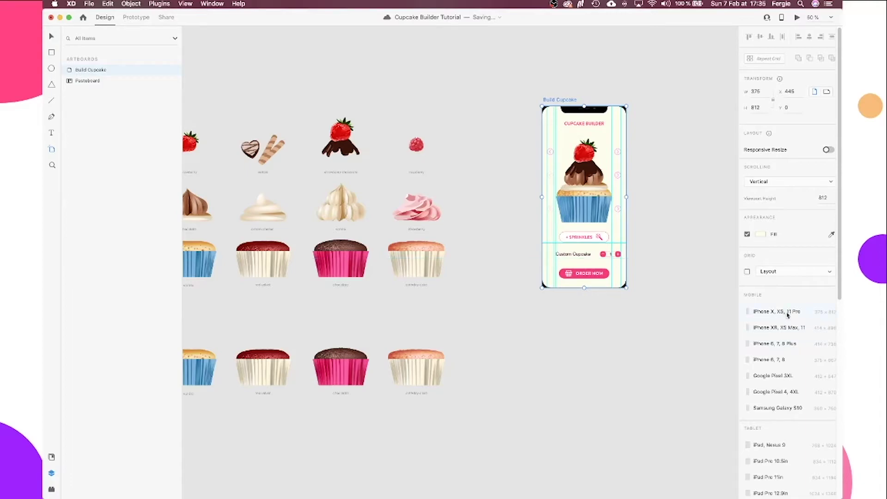
{"action": "left_click", "coordinate": [784, 311]}
{"action": "left_click_drag", "start_coordinate": [676, 106], "coordinate": [572, 304]}
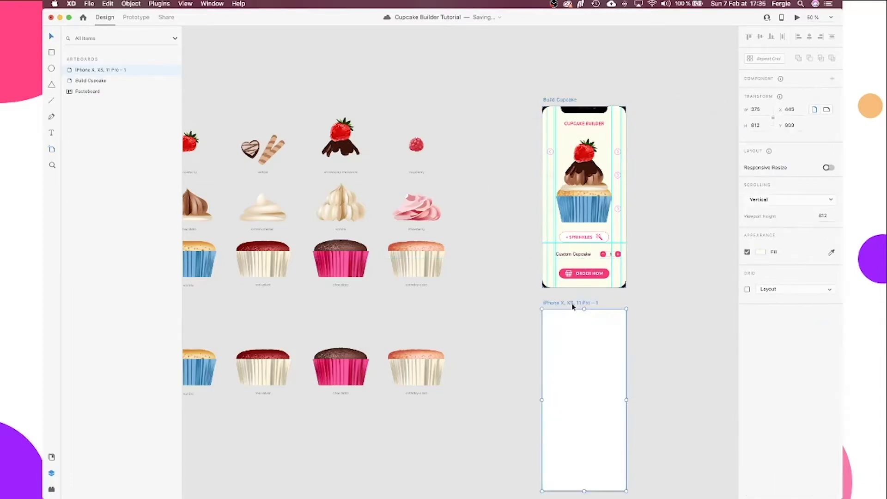
Move the cupcake base component row into the iPhone artboard, vanilla inside the frame
{"action": "left_click", "coordinate": [257, 371]}
{"action": "left_click_drag", "start_coordinate": [257, 370], "coordinate": [654, 446]}
{"action": "scroll", "coordinate": [610, 451], "scroll_direction": "up", "scroll_amount": 5}
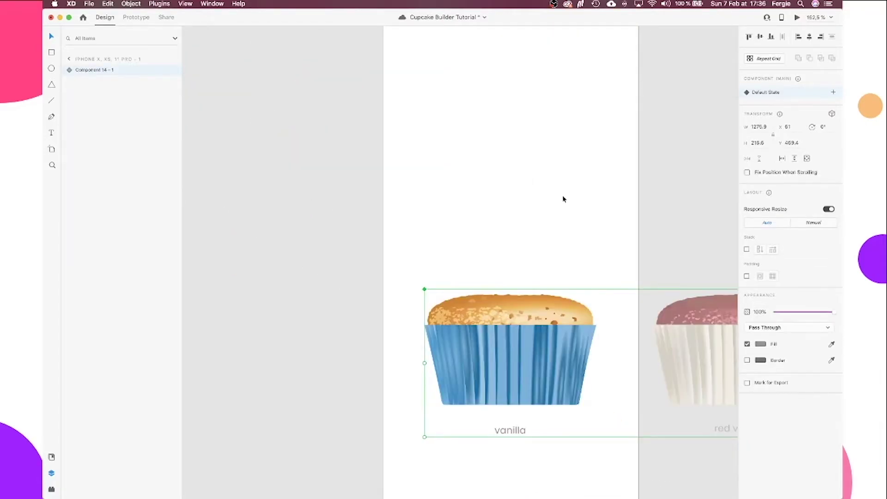
{"action": "scroll", "coordinate": [563, 202], "scroll_direction": "down", "scroll_amount": 4}
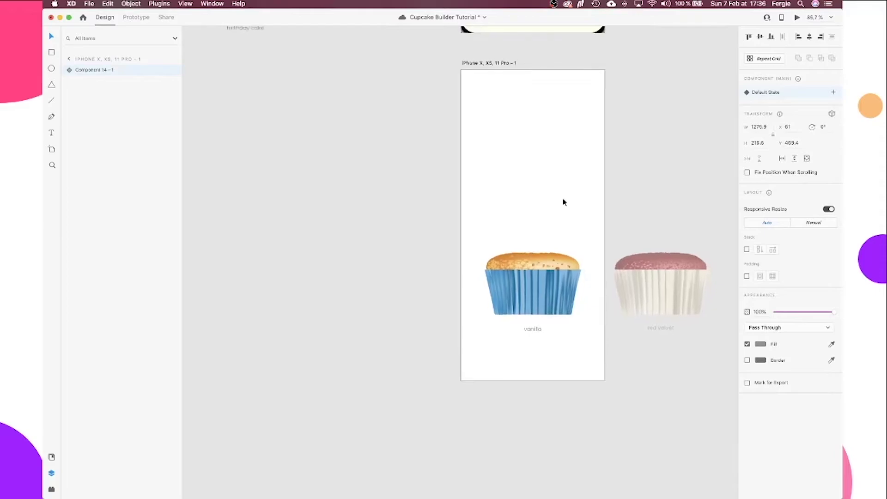
{"action": "left_click", "coordinate": [491, 65]}
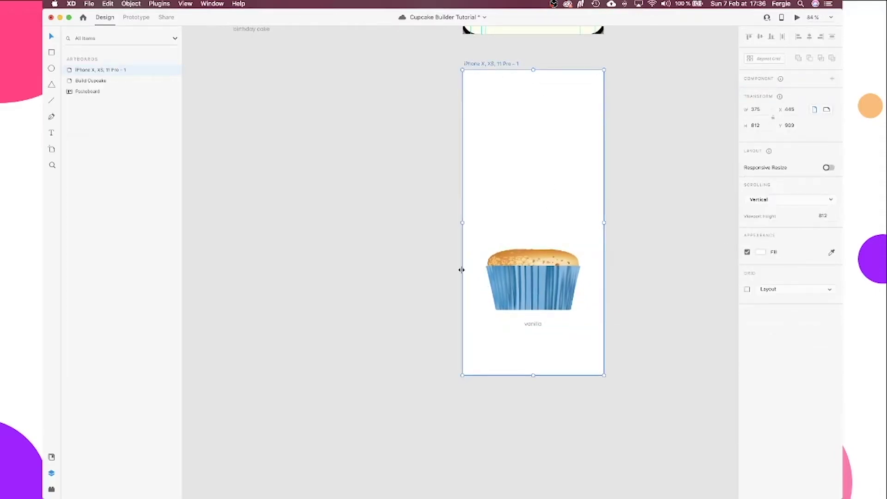
{"action": "scroll", "coordinate": [631, 202], "scroll_direction": "right", "scroll_amount": 5}
{"action": "scroll", "coordinate": [632, 202], "scroll_direction": "up", "scroll_amount": 2}
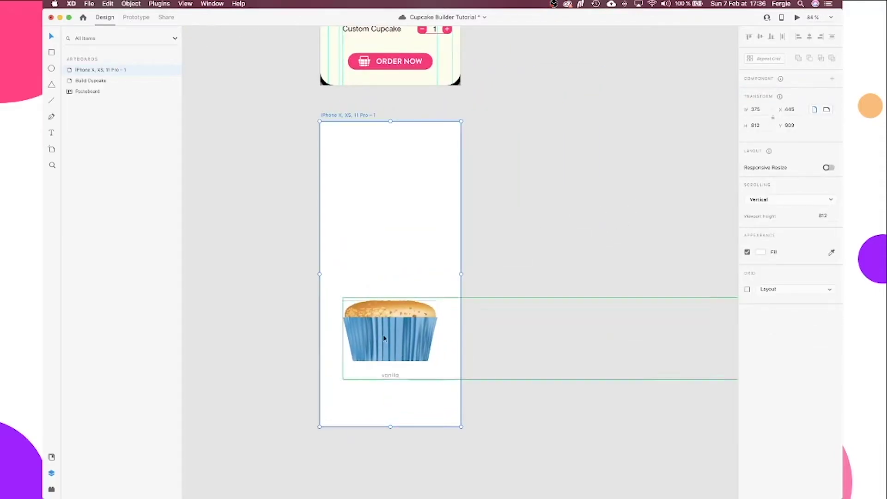
{"action": "left_click", "coordinate": [384, 338]}
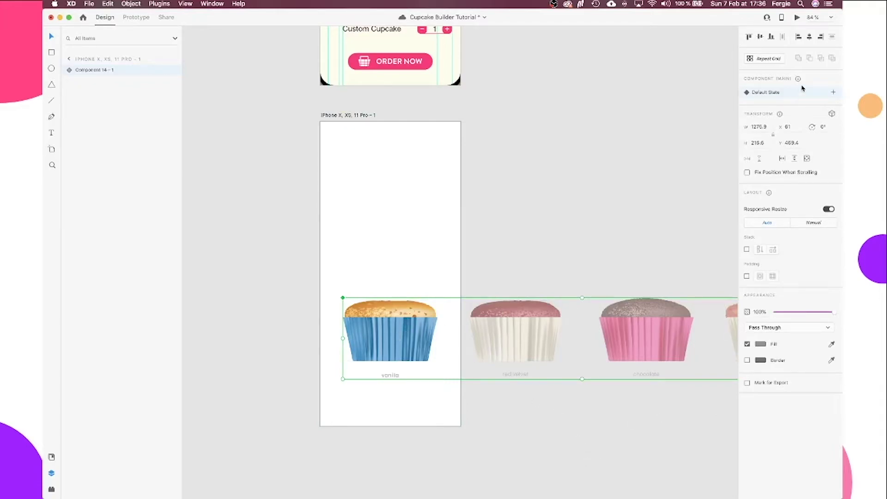
Add a red velvet state and slide the cupcake row left so red velvet is centred
{"action": "left_click", "coordinate": [833, 94]}
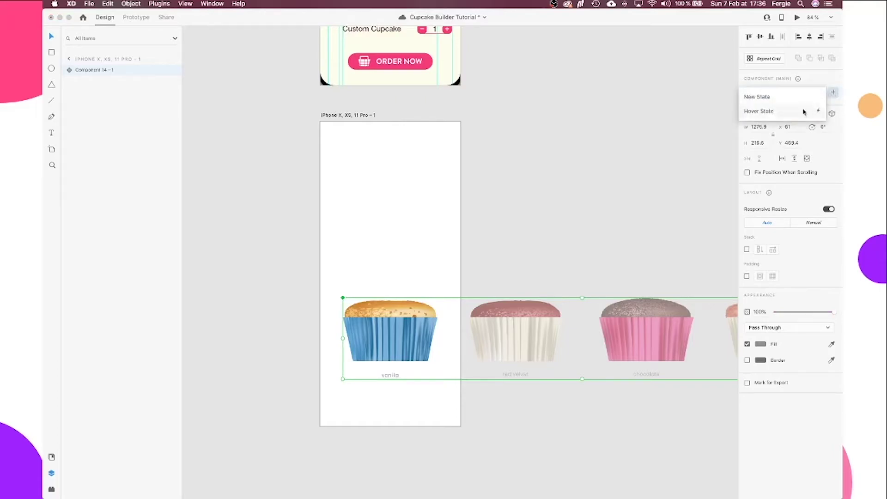
{"action": "left_click", "coordinate": [788, 101]}
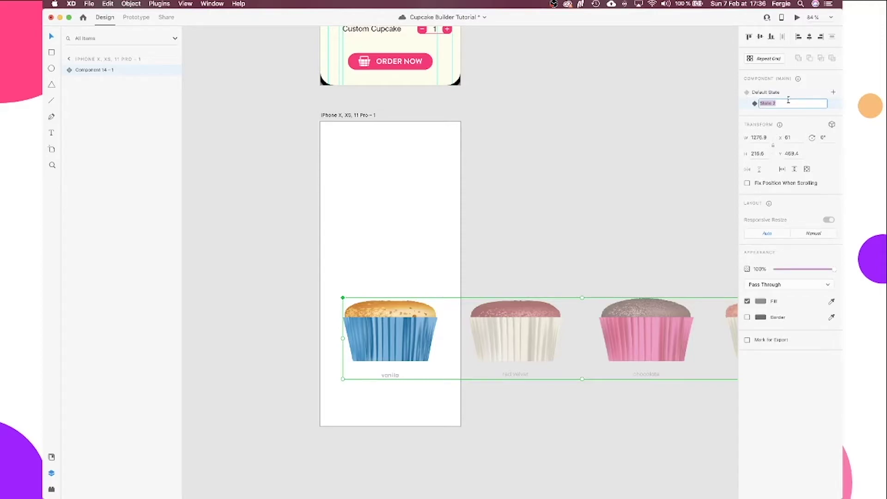
{"action": "type", "text": "red velvet"}
{"action": "key", "text": "Return"}
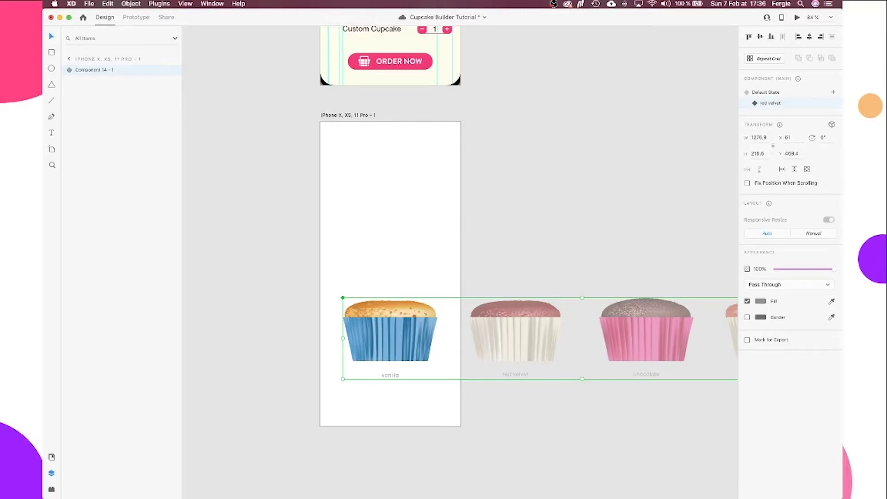
{"action": "double_click", "coordinate": [414, 338]}
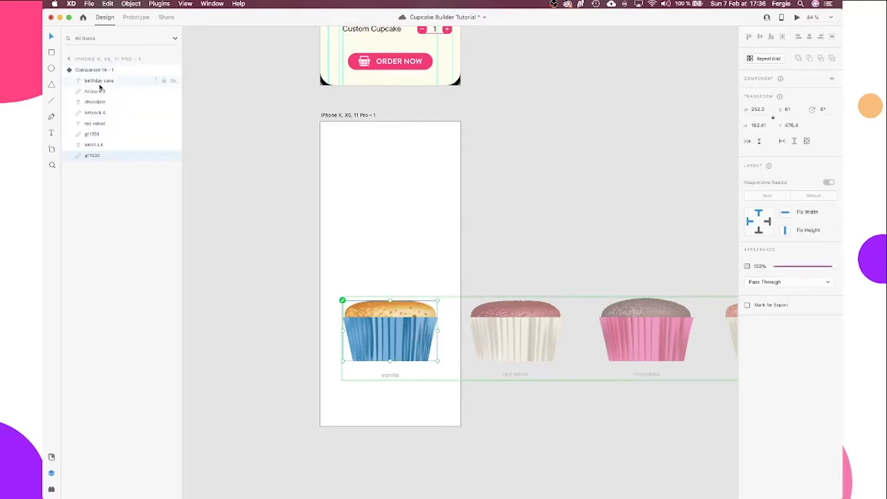
{"action": "key", "text": "super+a"}
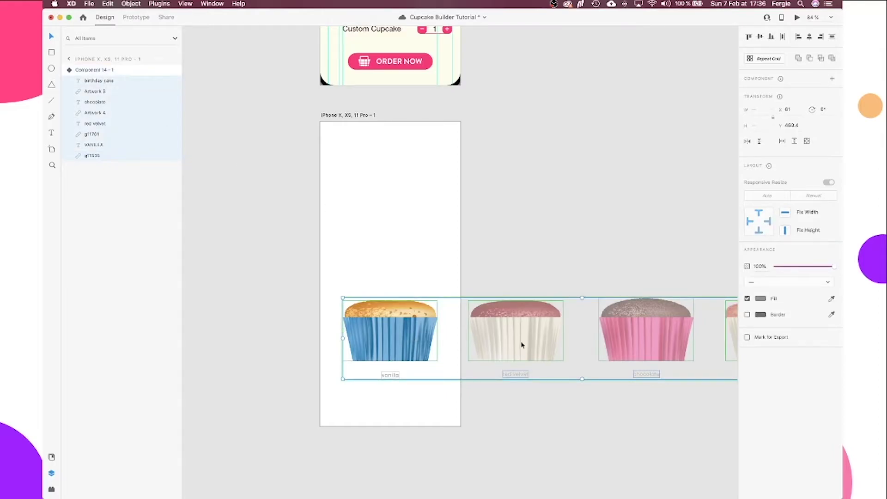
{"action": "left_click_drag", "start_coordinate": [521, 345], "coordinate": [398, 343]}
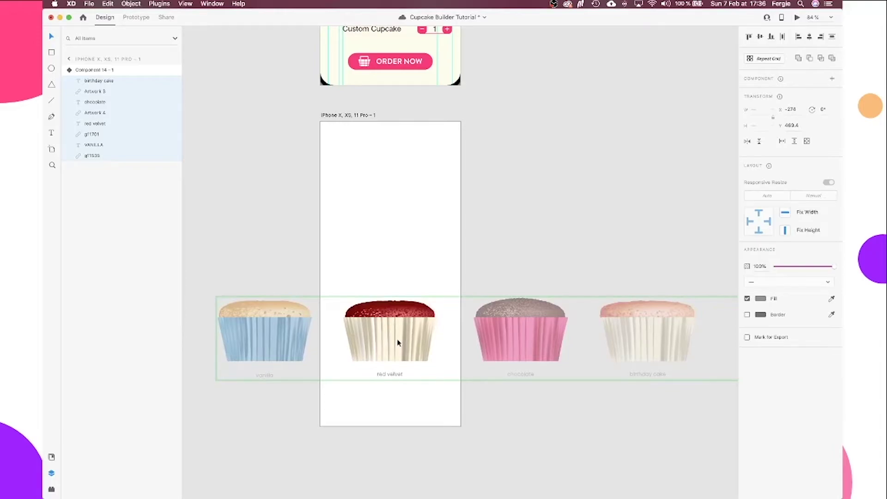
Place a vertical guide at the artboard centre, compare Default and red velvet states, and save
{"action": "left_click", "coordinate": [320, 239]}
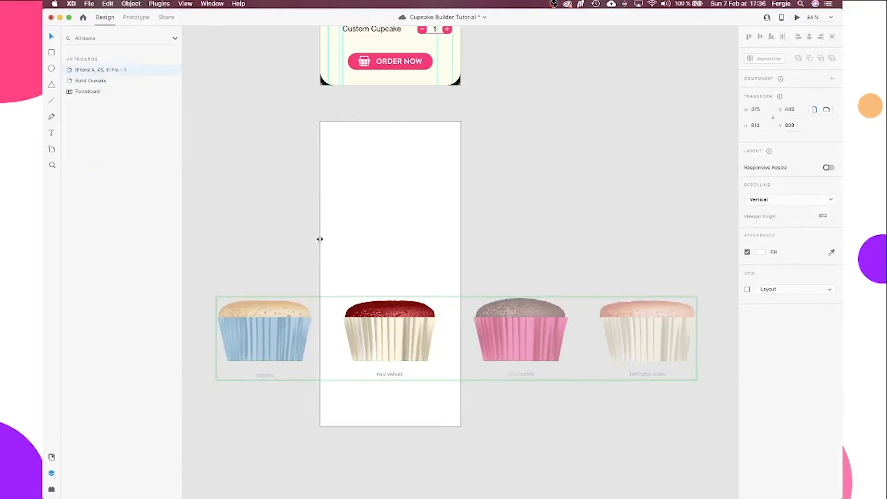
{"action": "left_click_drag", "start_coordinate": [320, 239], "coordinate": [389, 235]}
{"action": "scroll", "coordinate": [389, 235], "scroll_direction": "up", "scroll_amount": 3}
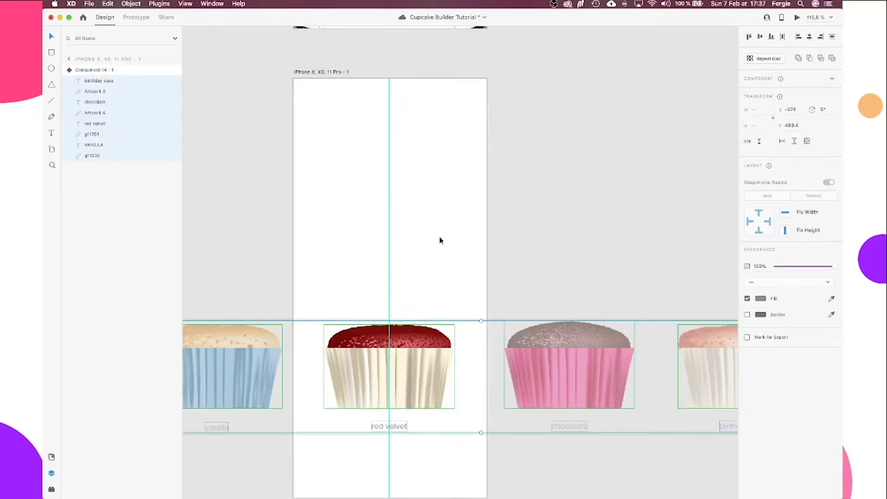
{"action": "left_click", "coordinate": [557, 248]}
{"action": "scroll", "coordinate": [513, 281], "scroll_direction": "down", "scroll_amount": 1}
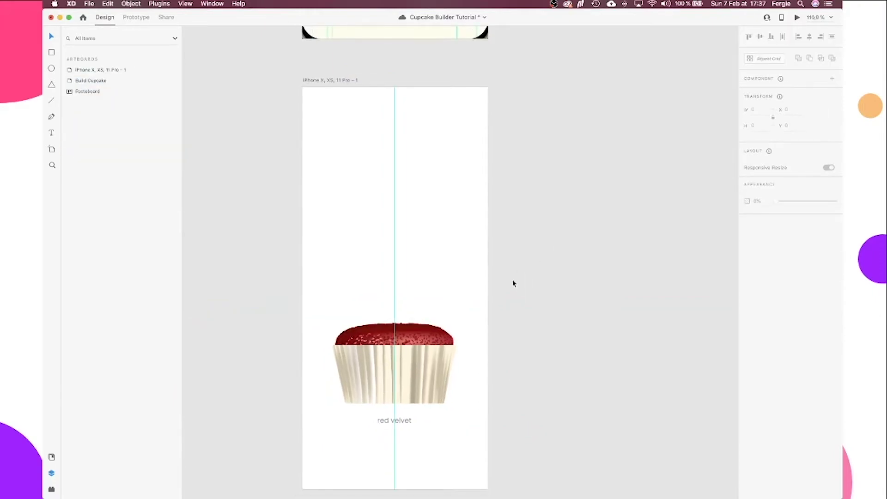
{"action": "left_click", "coordinate": [422, 354]}
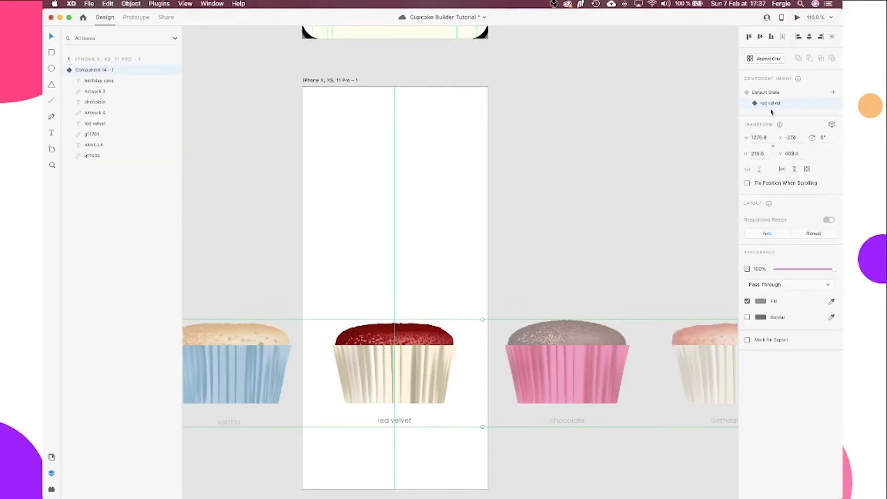
{"action": "left_click", "coordinate": [768, 92]}
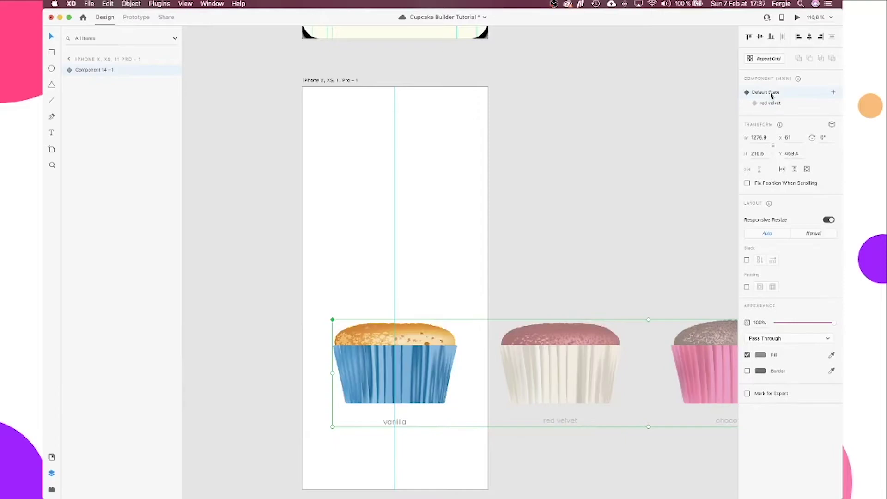
{"action": "left_click", "coordinate": [771, 104]}
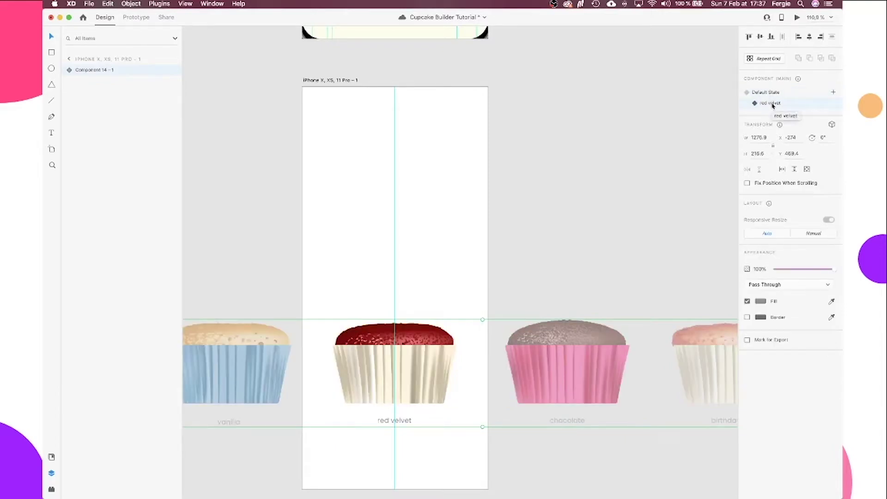
{"action": "scroll", "coordinate": [602, 230], "scroll_direction": "down", "scroll_amount": 3}
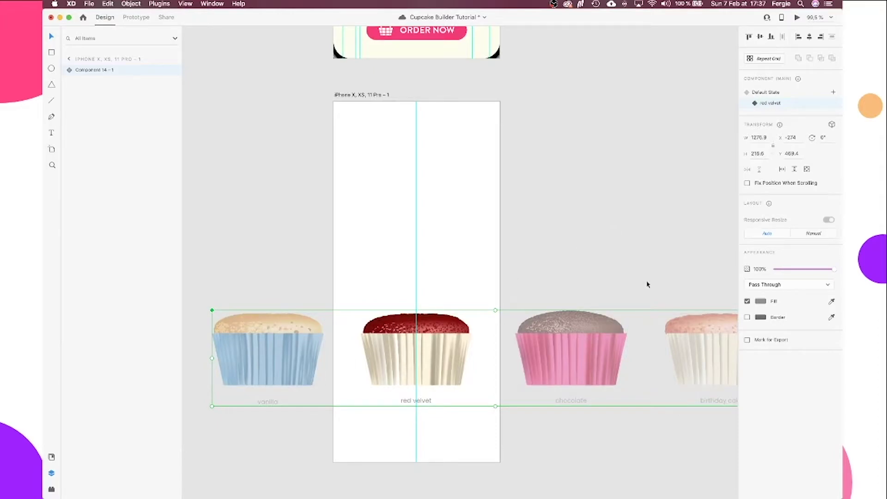
{"action": "key", "text": "super+s"}
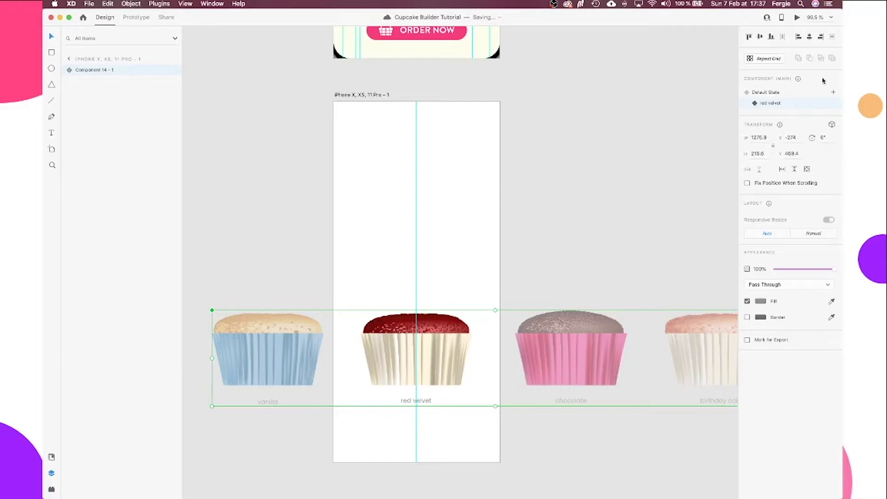
Add Chocolate and bday cake states, sliding the row so each base is centred
{"action": "left_click", "coordinate": [834, 92]}
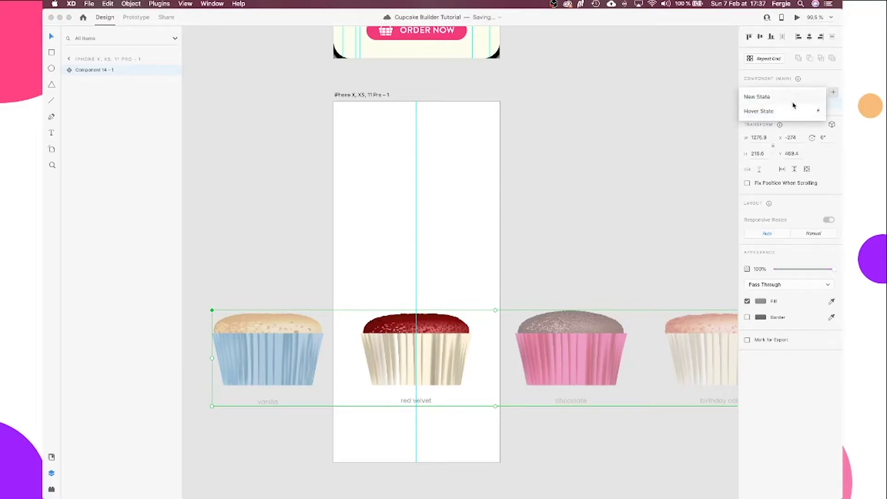
{"action": "left_click", "coordinate": [794, 100]}
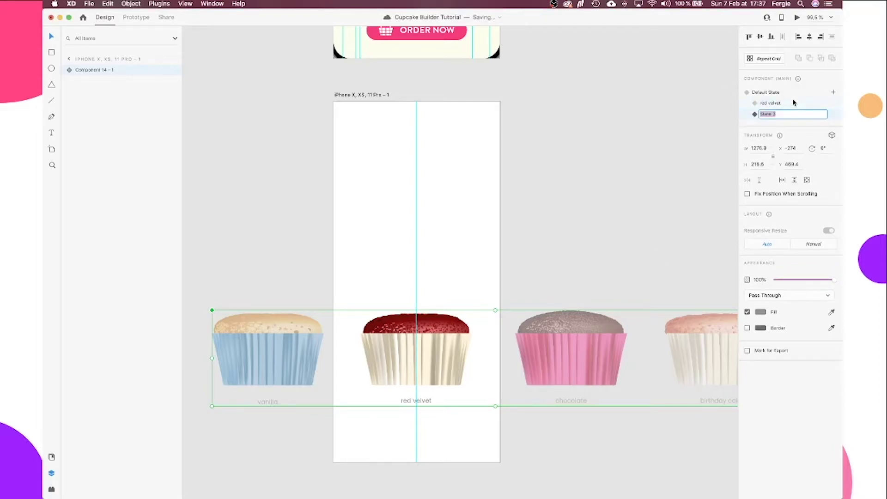
{"action": "double_click", "coordinate": [396, 376]}
{"action": "left_click_drag", "start_coordinate": [436, 356], "coordinate": [281, 357]}
{"action": "key", "text": "Escape"}
{"action": "left_click", "coordinate": [831, 92]}
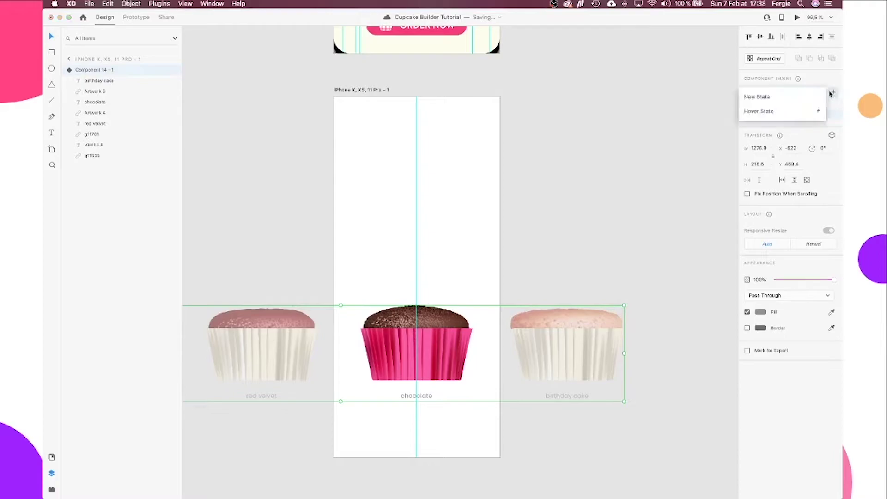
{"action": "left_click", "coordinate": [801, 103]}
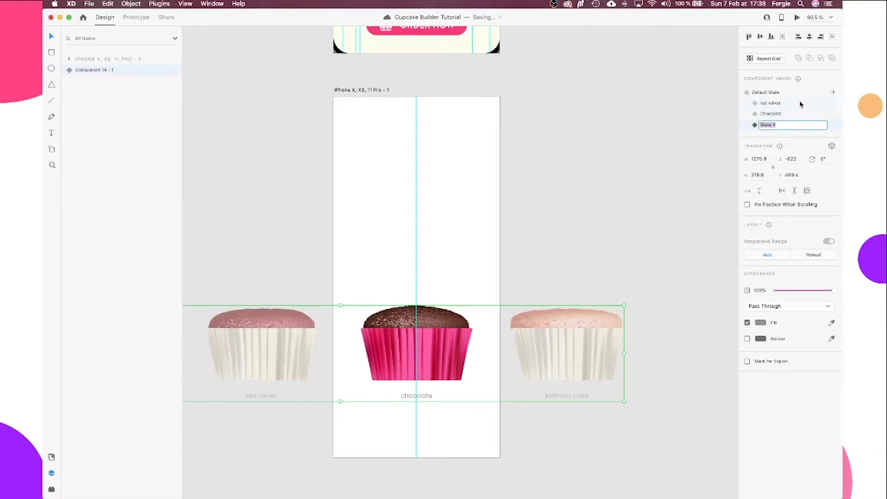
{"action": "left_click_drag", "start_coordinate": [435, 354], "coordinate": [280, 351]}
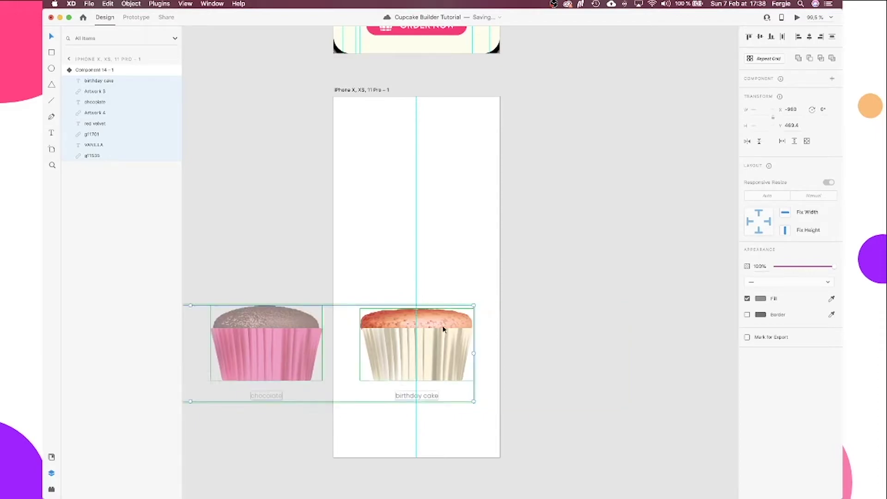
{"action": "left_click", "coordinate": [562, 311]}
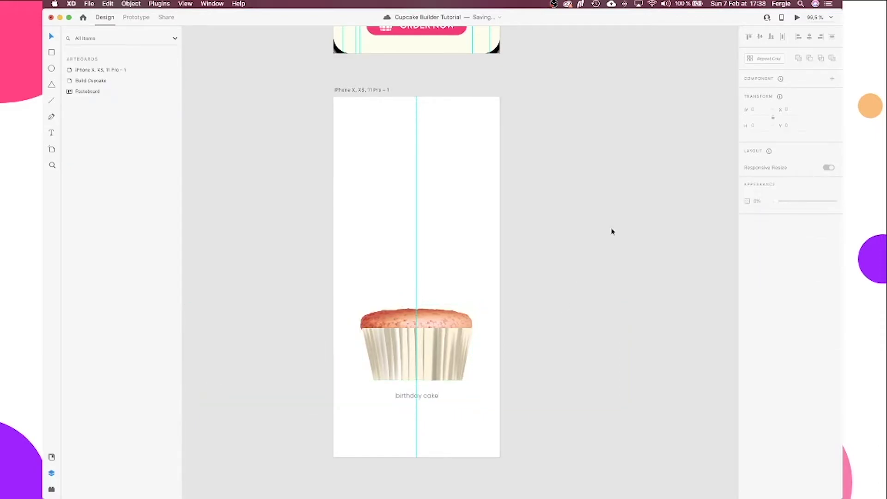
Preview each of the four states, ending on Default State with vanilla centred
{"action": "left_click", "coordinate": [440, 368]}
{"action": "left_click", "coordinate": [780, 94]}
{"action": "left_click", "coordinate": [782, 103]}
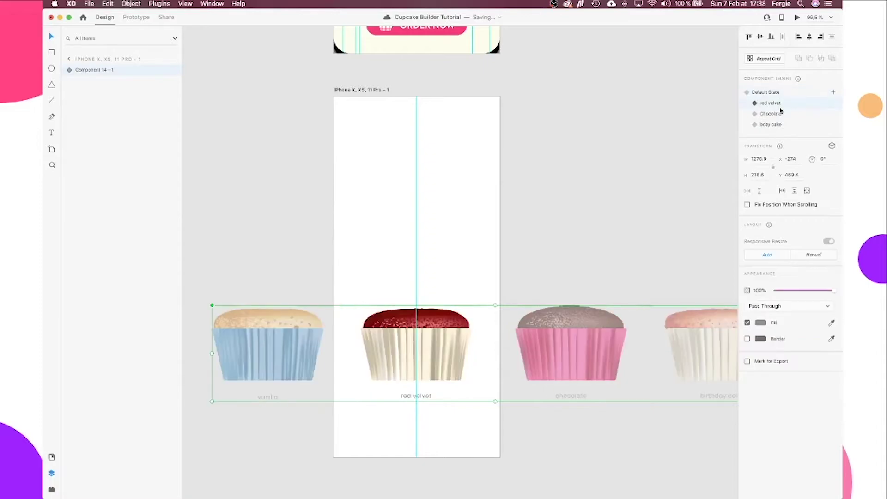
{"action": "left_click", "coordinate": [781, 115]}
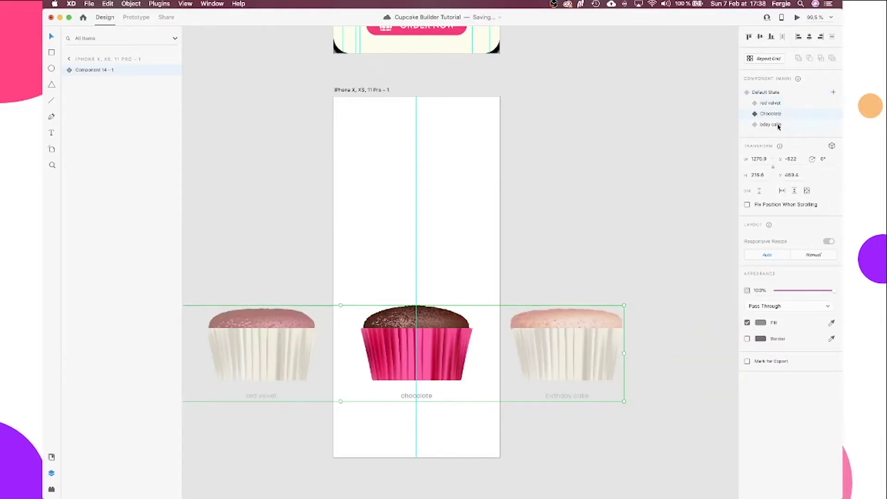
{"action": "left_click", "coordinate": [780, 125]}
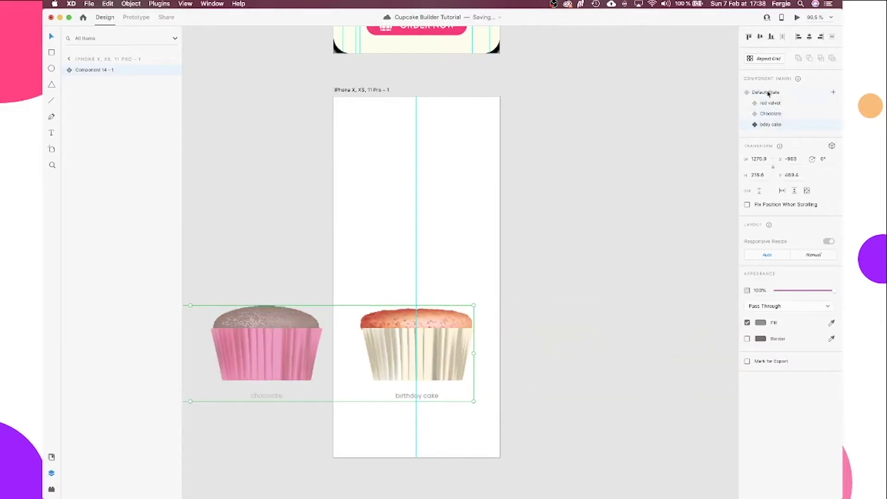
{"action": "left_click", "coordinate": [768, 94]}
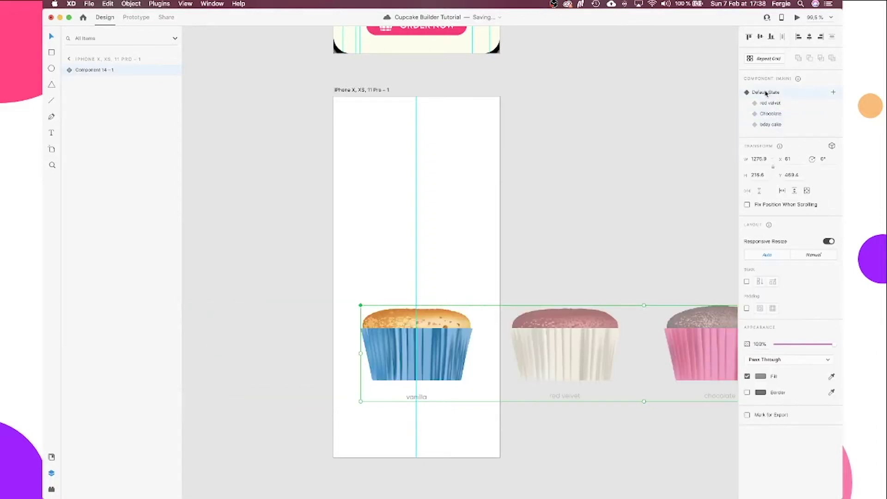
In Prototype mode, add a Tap interaction on the Default State targeting red velvet
{"action": "left_click", "coordinate": [131, 21]}
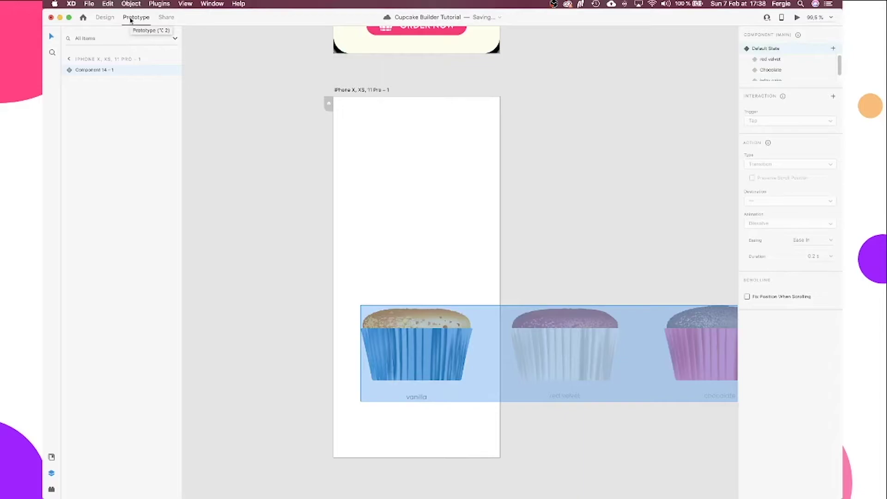
{"action": "left_click", "coordinate": [833, 97]}
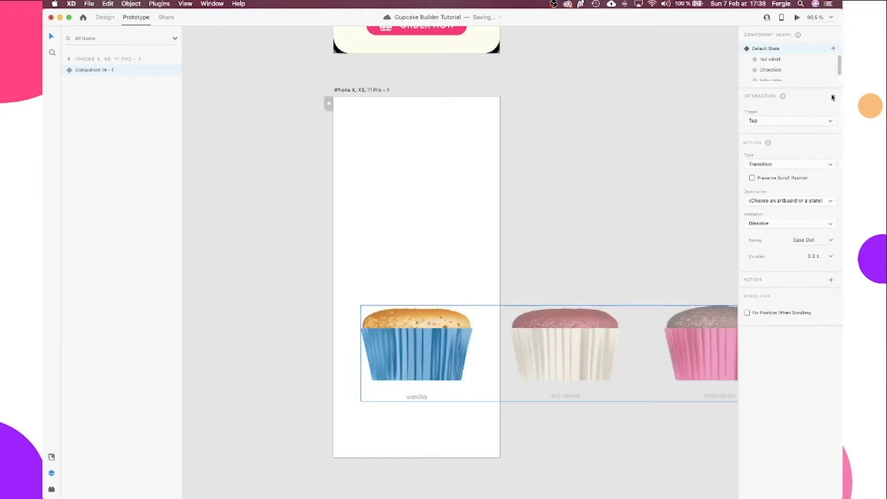
{"action": "left_click", "coordinate": [831, 122]}
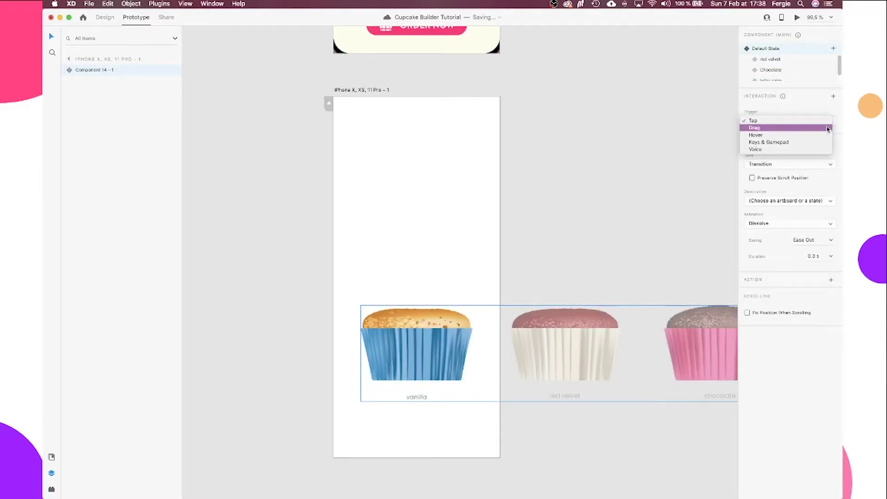
{"action": "left_click", "coordinate": [826, 128]}
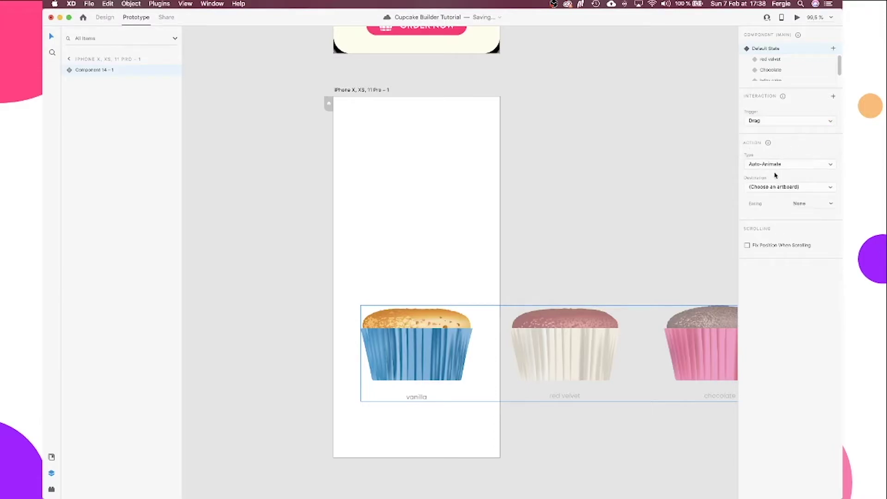
{"action": "left_click", "coordinate": [768, 186]}
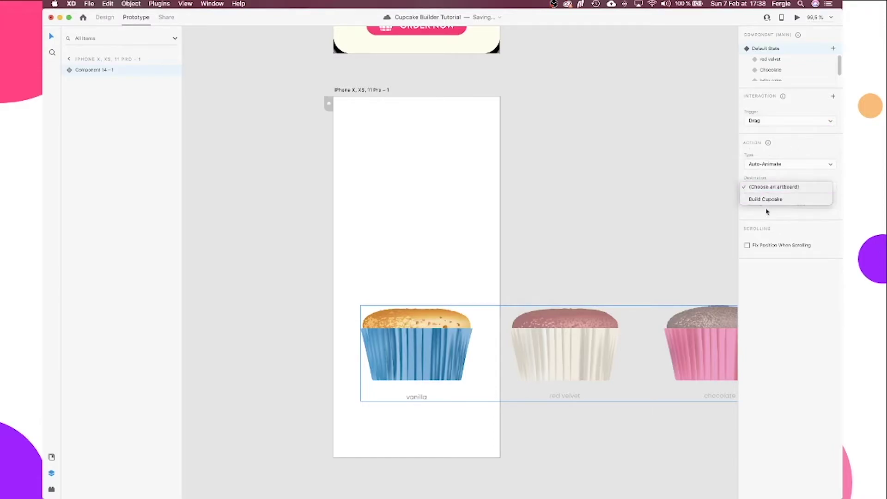
{"action": "left_click", "coordinate": [770, 123]}
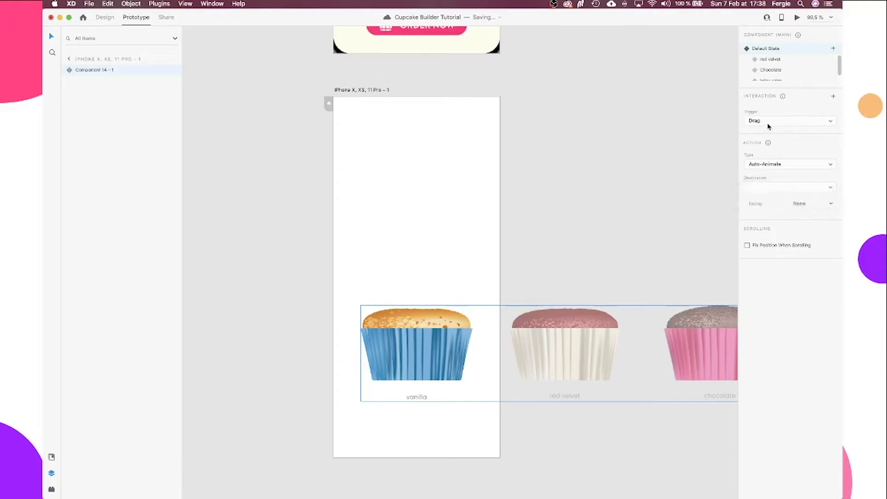
{"action": "left_click", "coordinate": [770, 121]}
{"action": "left_click", "coordinate": [770, 114]}
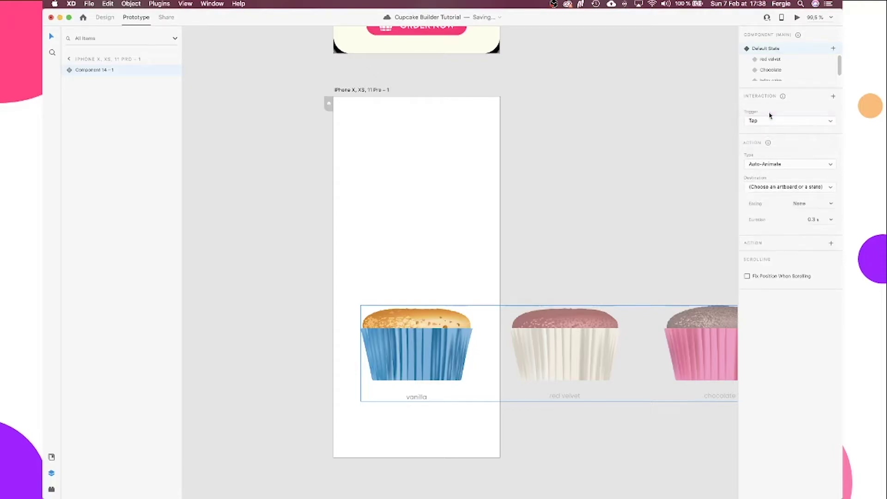
{"action": "left_click", "coordinate": [781, 187]}
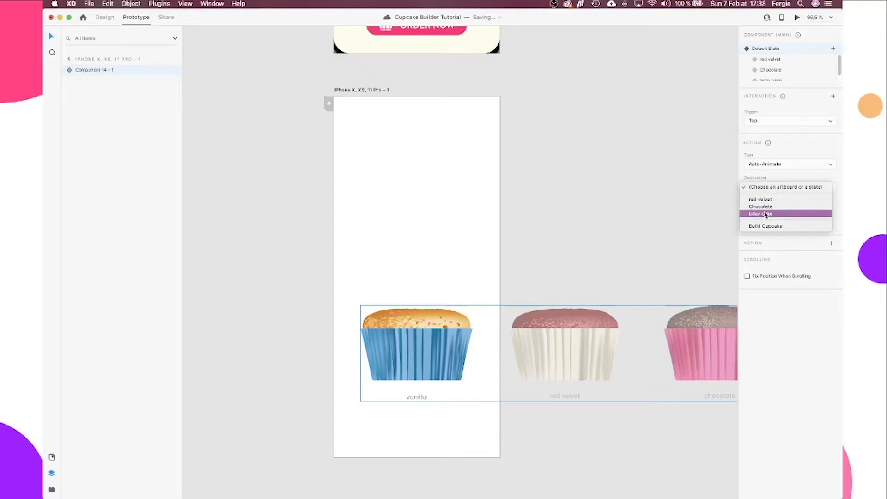
{"action": "left_click", "coordinate": [766, 198]}
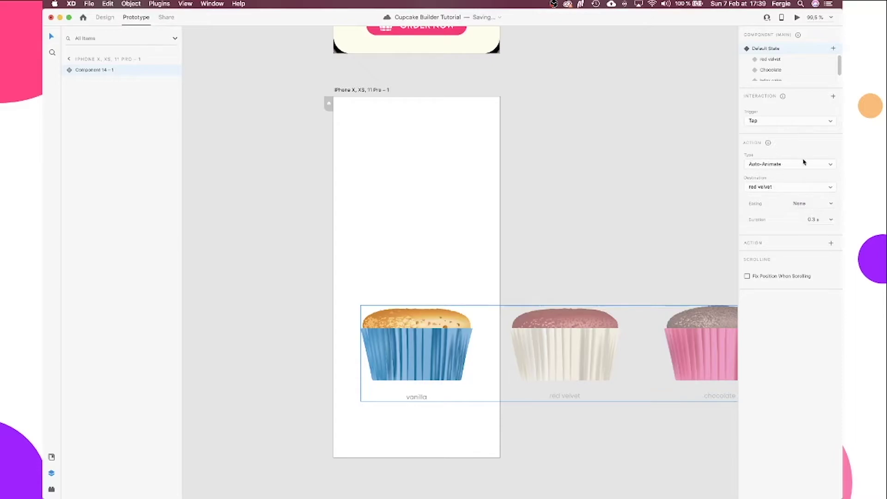
Set the interaction's duration to 0.6 s and its easing to Snap
{"action": "left_click", "coordinate": [830, 219]}
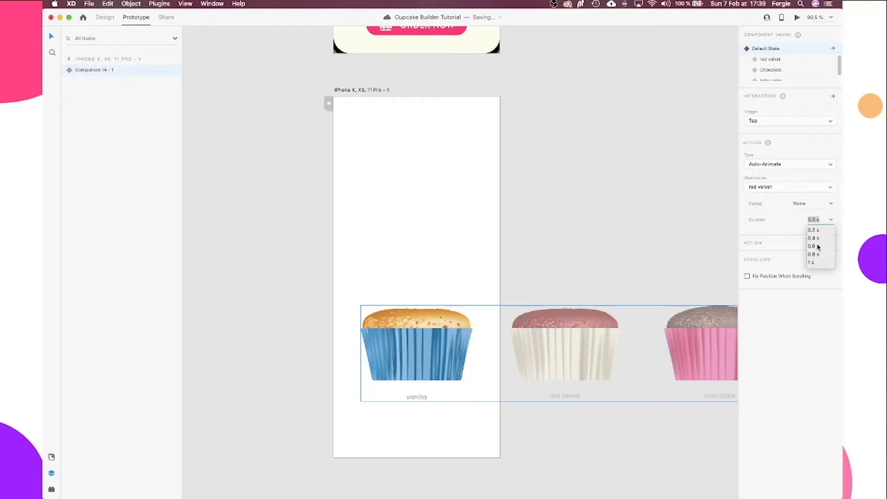
{"action": "left_click", "coordinate": [817, 246]}
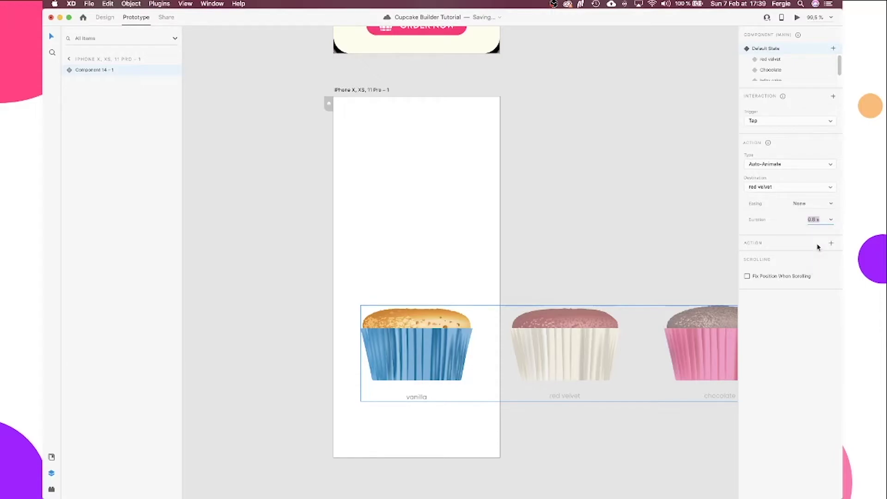
{"action": "left_click", "coordinate": [830, 205]}
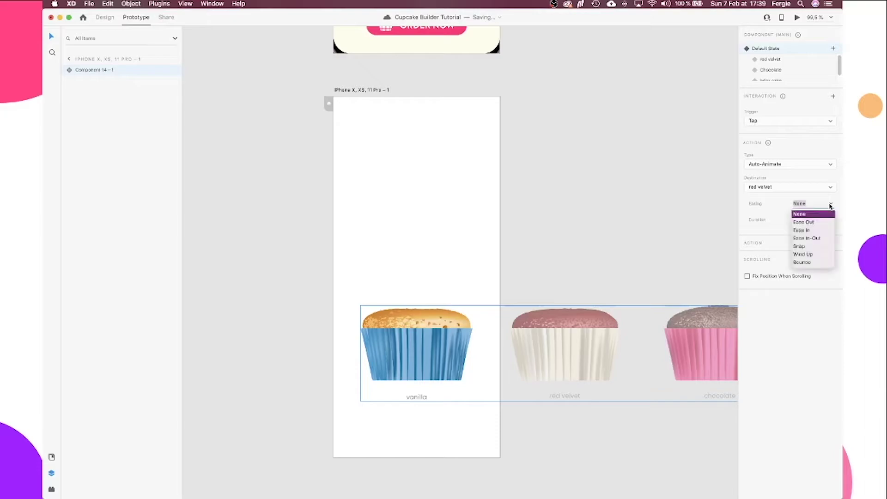
{"action": "left_click", "coordinate": [814, 246]}
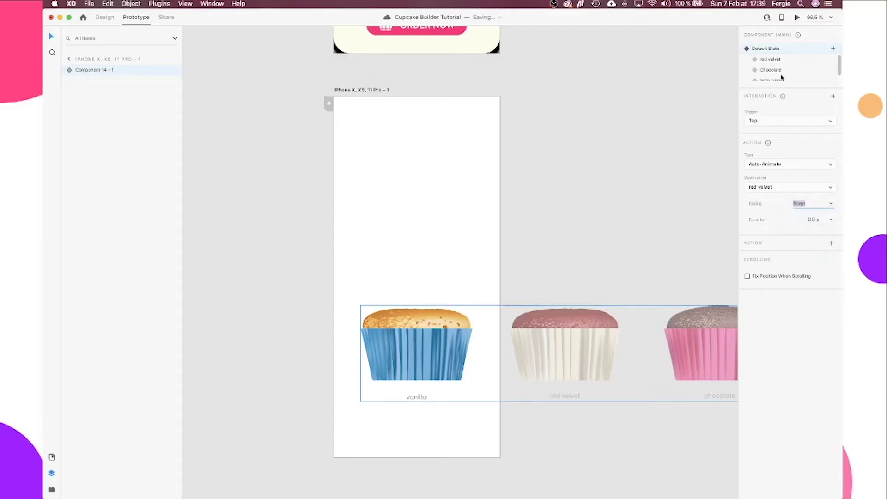
{"action": "left_click", "coordinate": [798, 18]}
{"action": "left_click", "coordinate": [606, 364]}
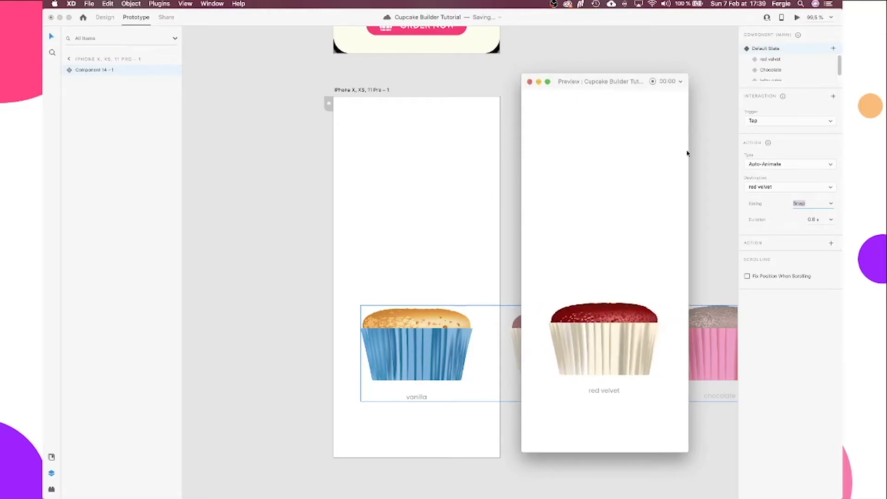
{"action": "left_click", "coordinate": [832, 204]}
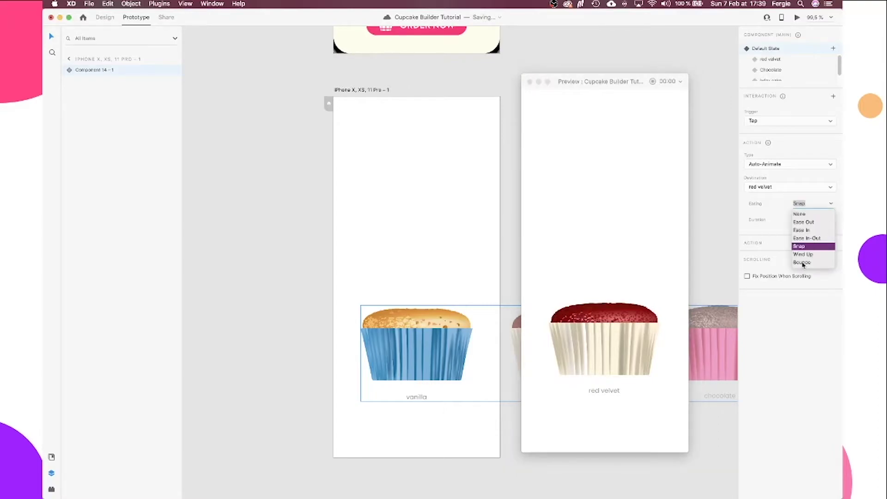
{"action": "left_click", "coordinate": [803, 263]}
{"action": "left_click", "coordinate": [797, 18]}
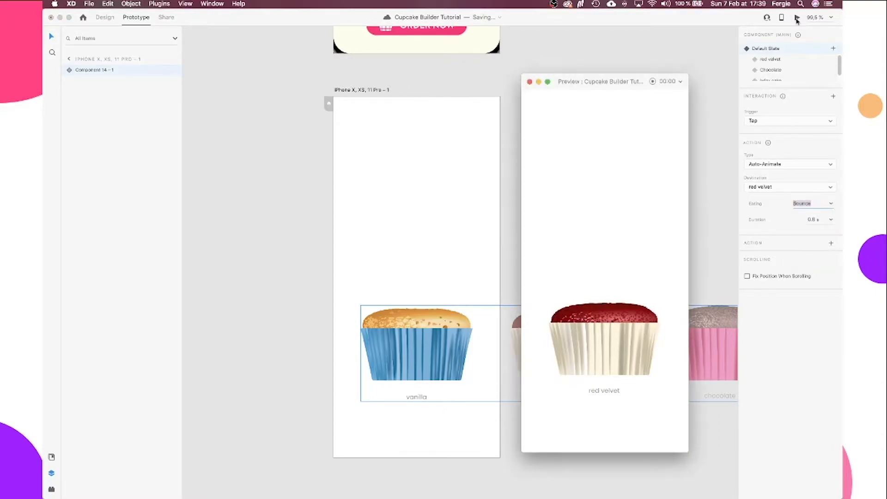
{"action": "left_click", "coordinate": [607, 359]}
{"action": "left_click", "coordinate": [530, 82]}
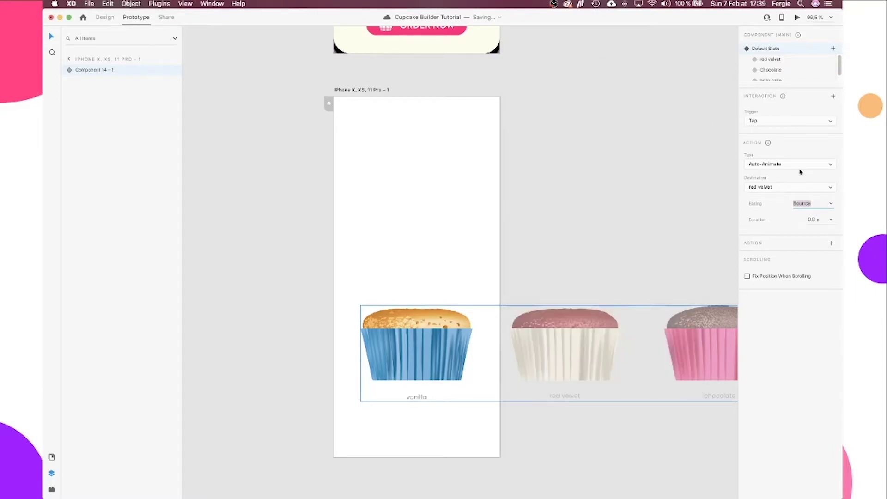
{"action": "left_click", "coordinate": [831, 205]}
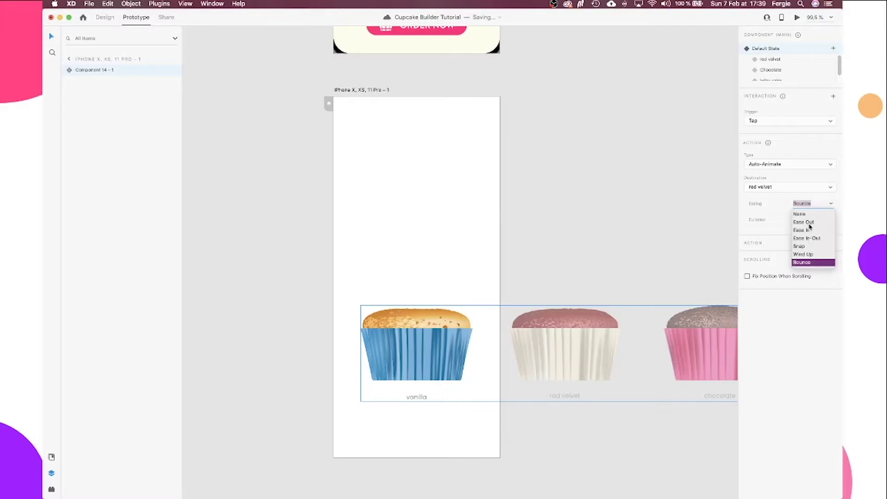
{"action": "left_click", "coordinate": [808, 247]}
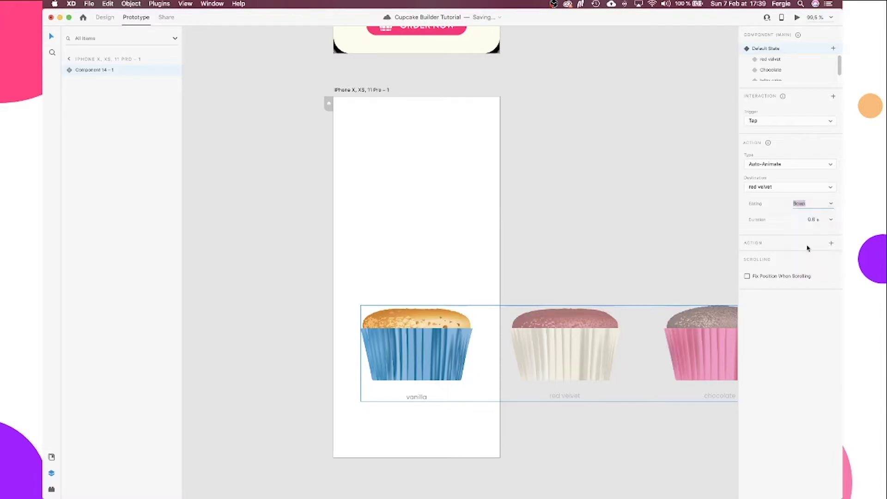
Give the red velvet state a Tap interaction leading to Default State
{"action": "left_click", "coordinate": [769, 60]}
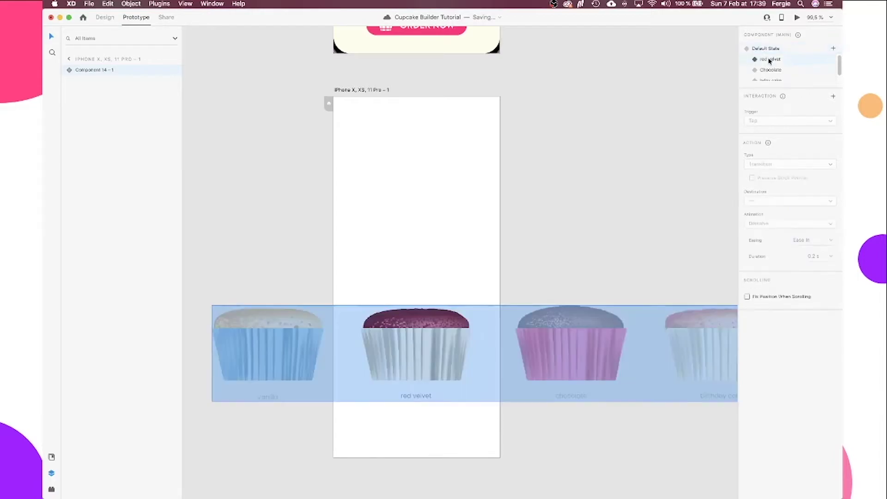
{"action": "left_click", "coordinate": [834, 97]}
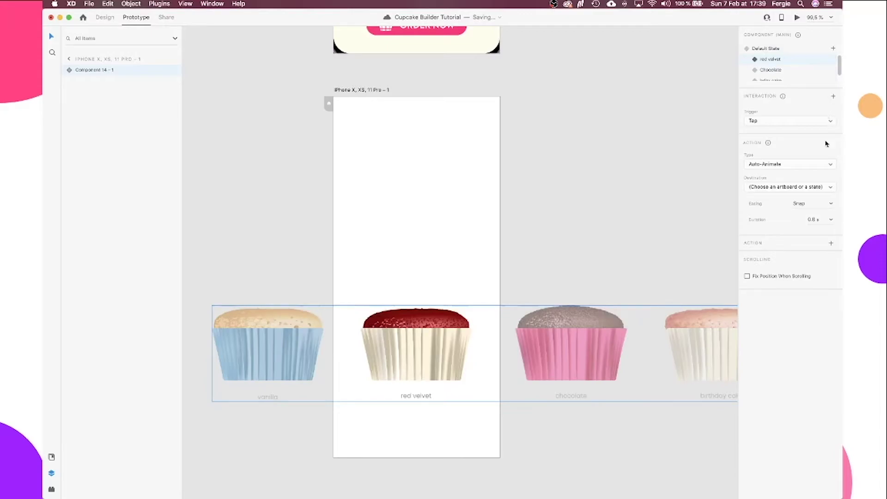
{"action": "left_click", "coordinate": [831, 187]}
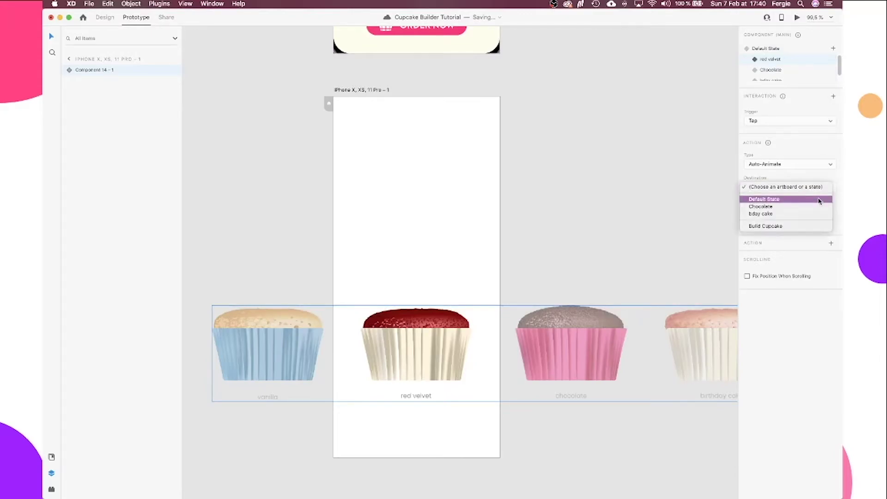
{"action": "left_click", "coordinate": [819, 200]}
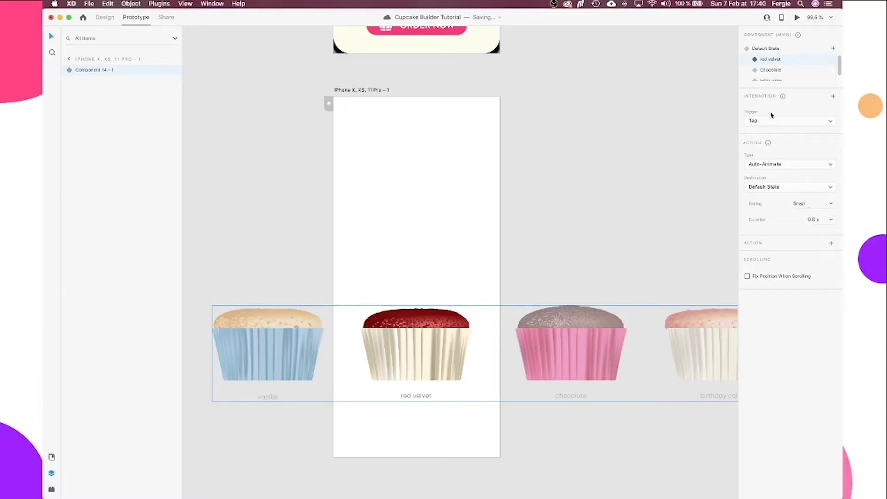
Add Tap interactions to the Chocolate and bday cake states, bday cake looping to Default State
{"action": "left_click", "coordinate": [769, 72]}
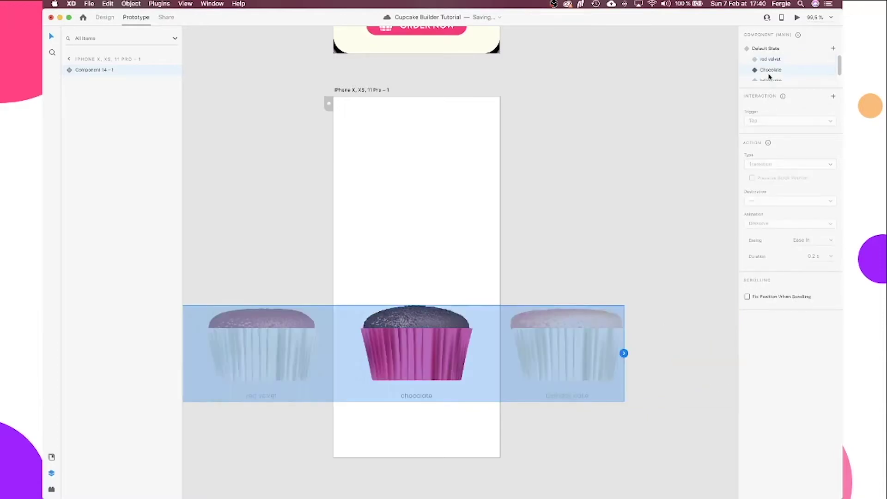
{"action": "left_click", "coordinate": [833, 96]}
{"action": "left_click", "coordinate": [834, 98]}
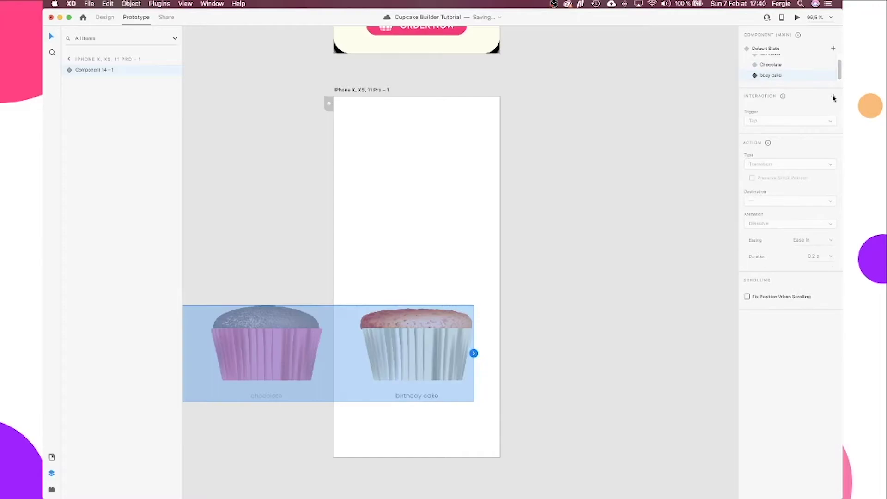
{"action": "left_click", "coordinate": [834, 97]}
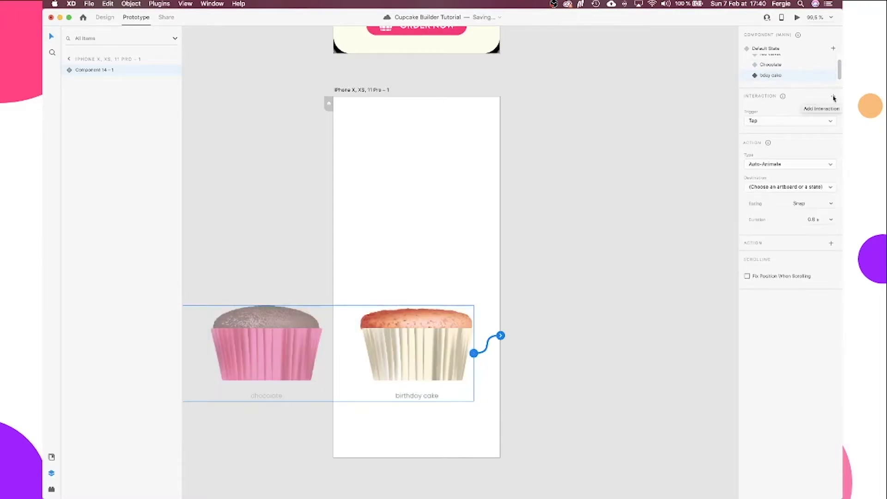
{"action": "left_click", "coordinate": [811, 187]}
{"action": "left_click", "coordinate": [799, 199]}
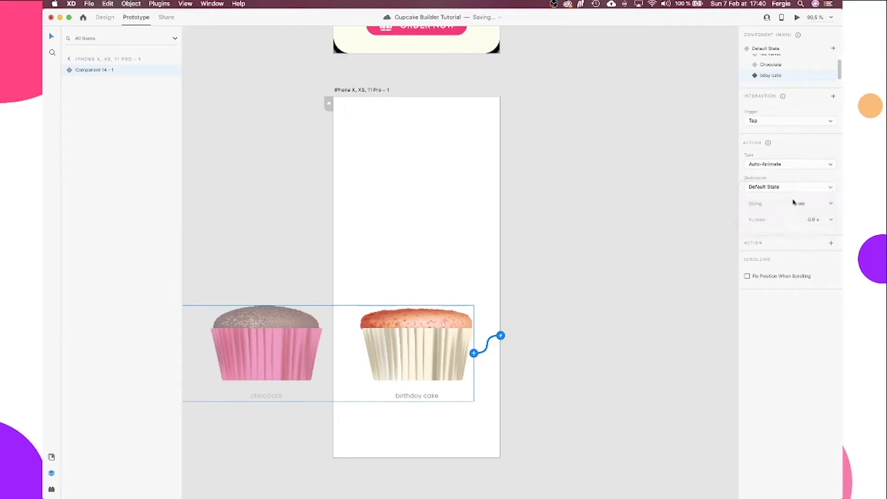
Tap the preview cupcake repeatedly, cycling chocolate, birthday cake and back to vanilla
{"action": "left_click", "coordinate": [476, 198]}
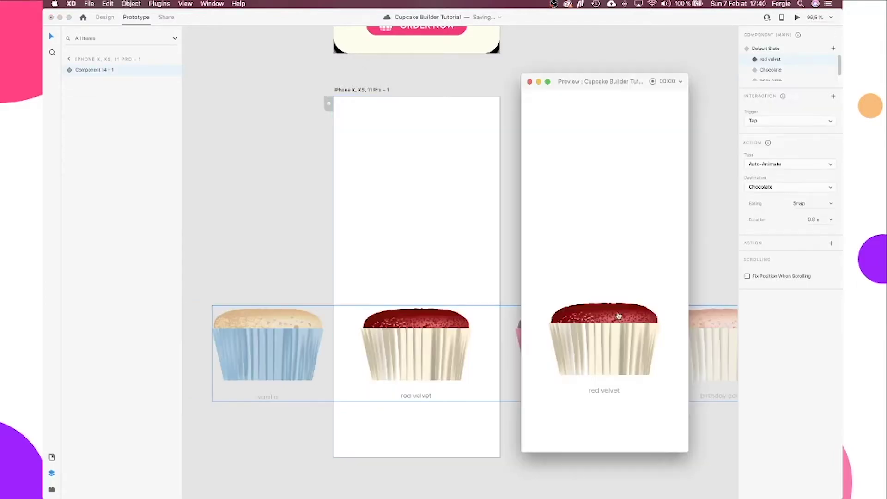
{"action": "left_click", "coordinate": [618, 317]}
{"action": "left_click", "coordinate": [618, 319]}
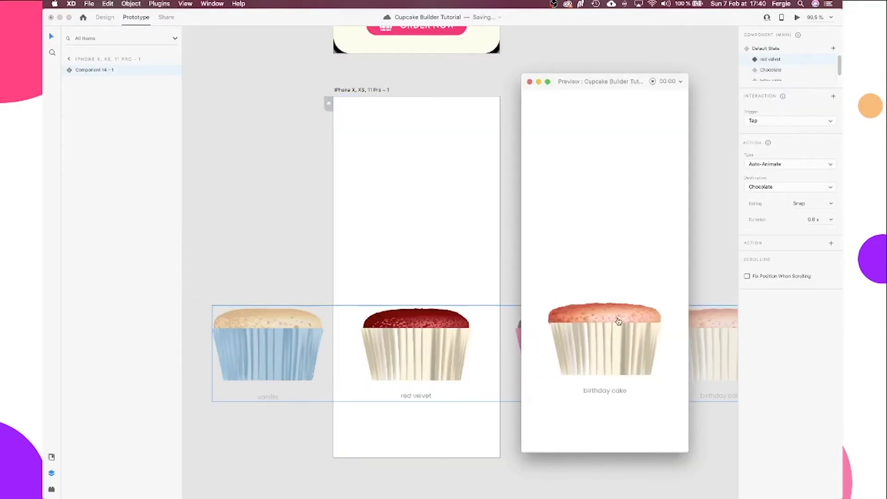
{"action": "left_click", "coordinate": [619, 320]}
{"action": "left_click", "coordinate": [619, 321]}
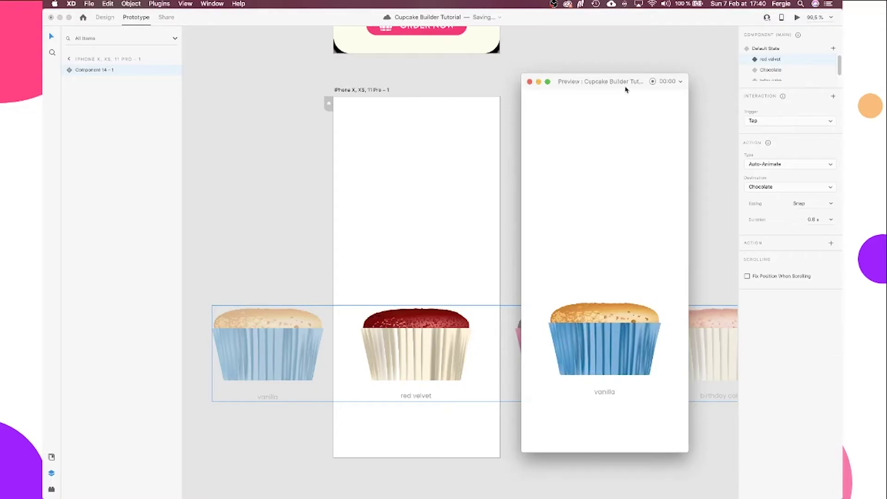
Close the prototype preview and return to Design mode
{"action": "left_click", "coordinate": [529, 81]}
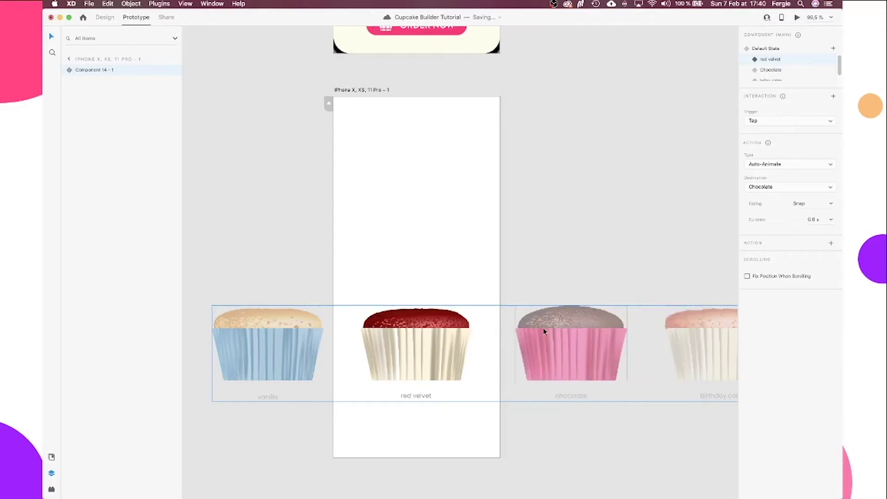
{"action": "left_click", "coordinate": [450, 282]}
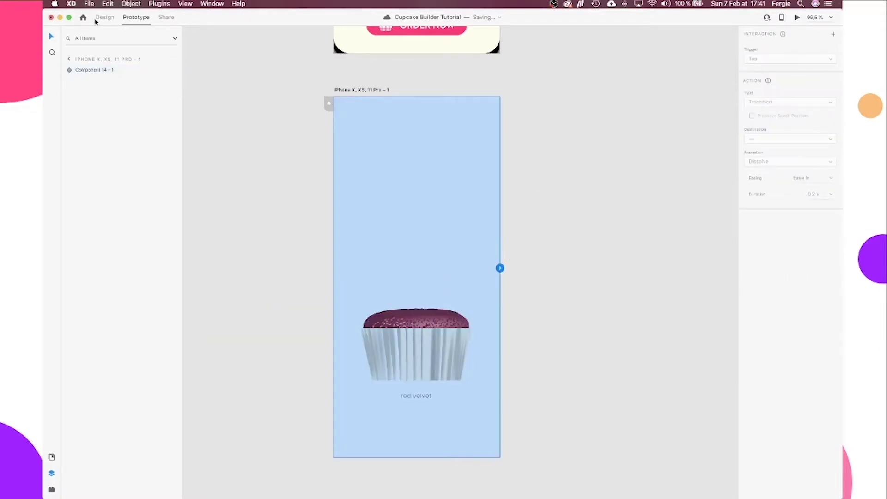
{"action": "left_click", "coordinate": [109, 21]}
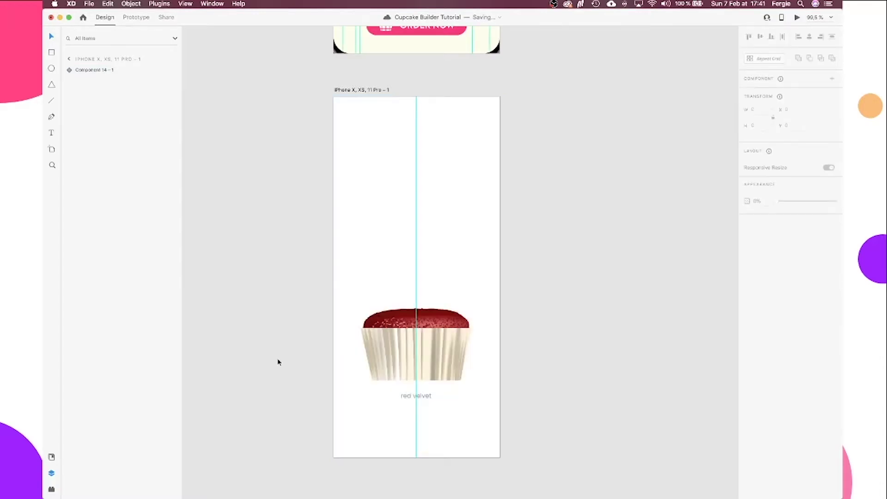
{"action": "scroll", "coordinate": [279, 362], "scroll_direction": "down", "scroll_amount": 3}
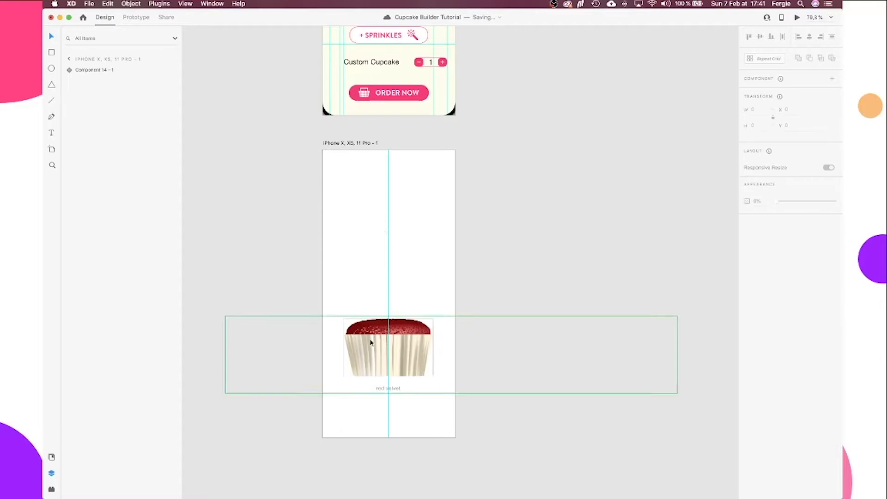
Check the Build Cupcake artboard's cupcake, then bring the iPhone artboard back into view
{"action": "left_click_drag", "start_coordinate": [359, 160], "coordinate": [433, 390]}
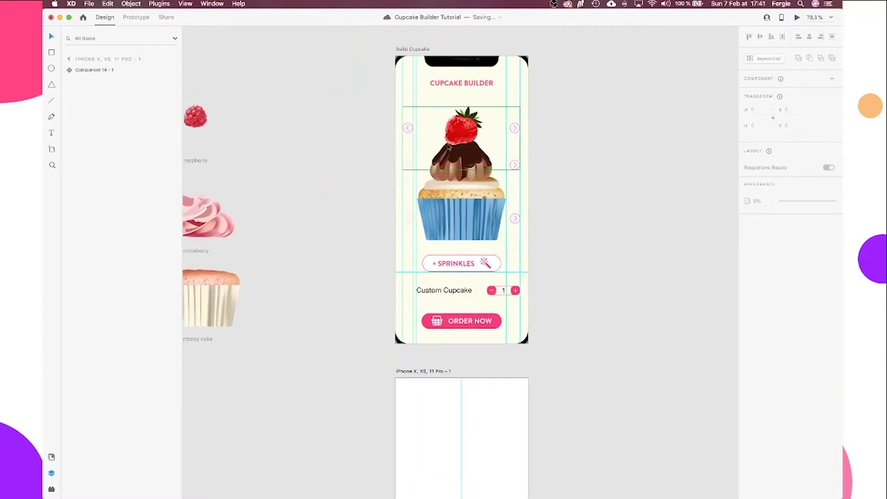
{"action": "left_click", "coordinate": [463, 205]}
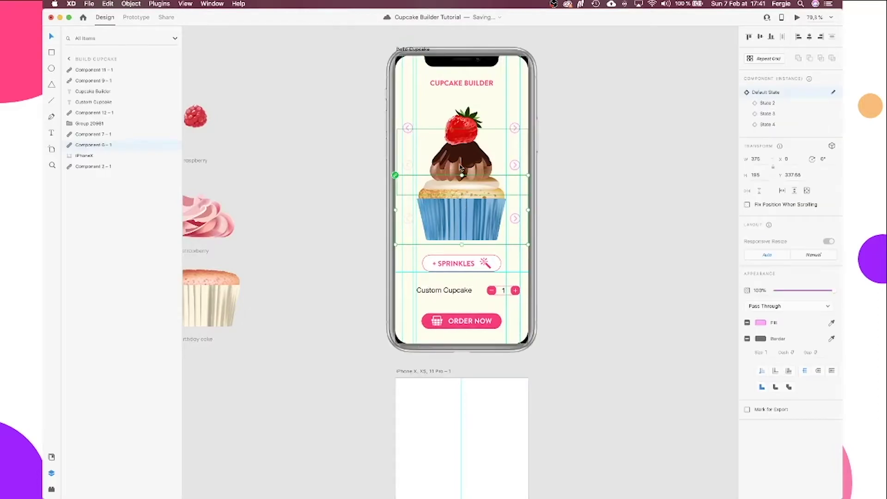
{"action": "left_click", "coordinate": [612, 350]}
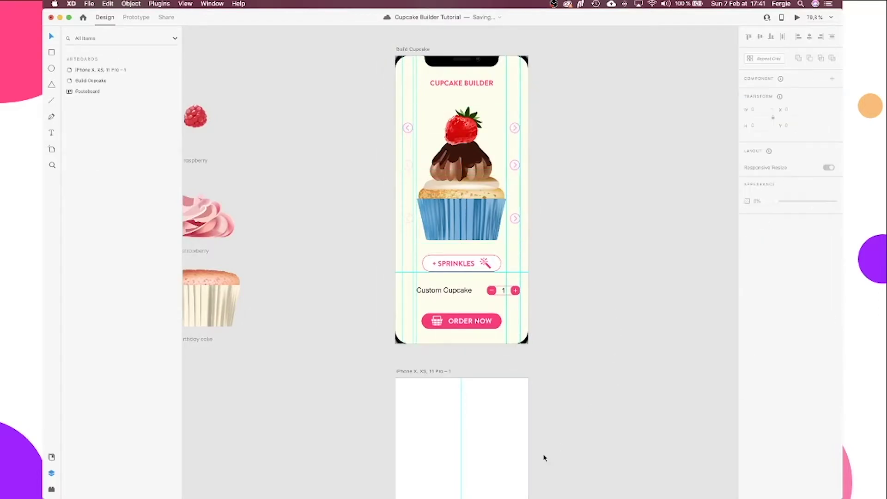
{"action": "left_click_drag", "start_coordinate": [541, 459], "coordinate": [549, 241]}
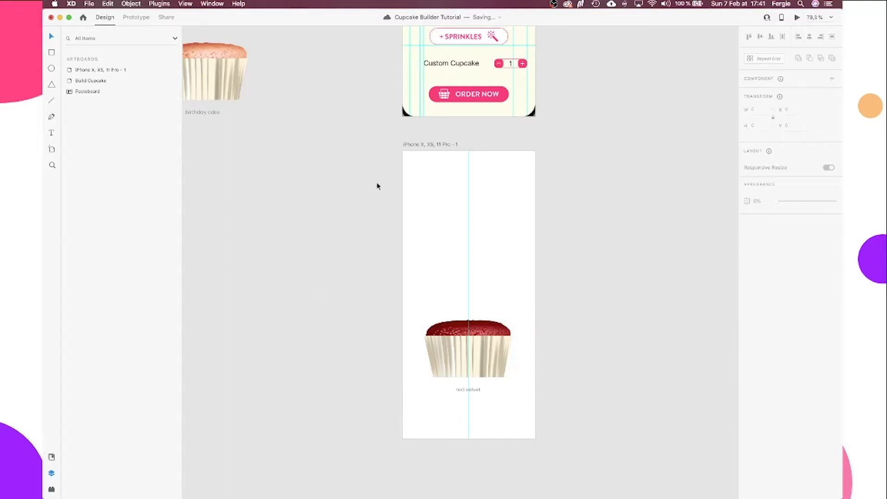
Add a second iPhone X/XS/11 Pro artboard next to the first
{"action": "left_click", "coordinate": [420, 145]}
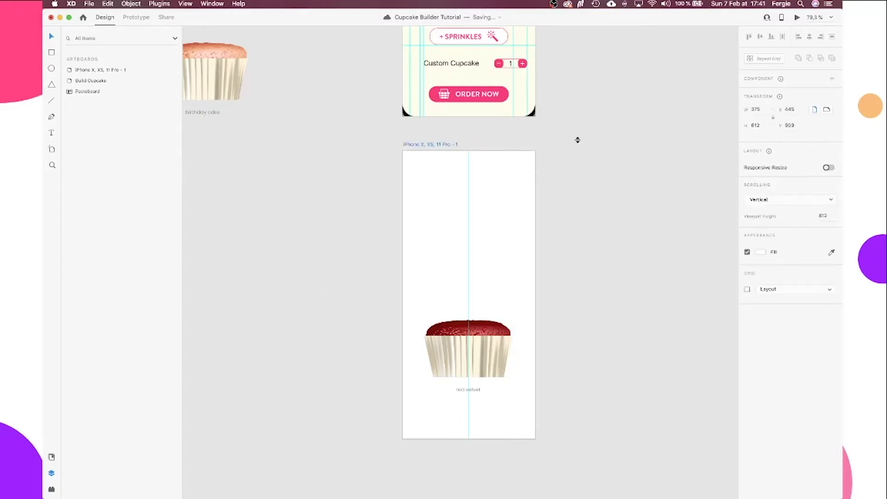
{"action": "left_click", "coordinate": [610, 138]}
{"action": "key", "text": "a"}
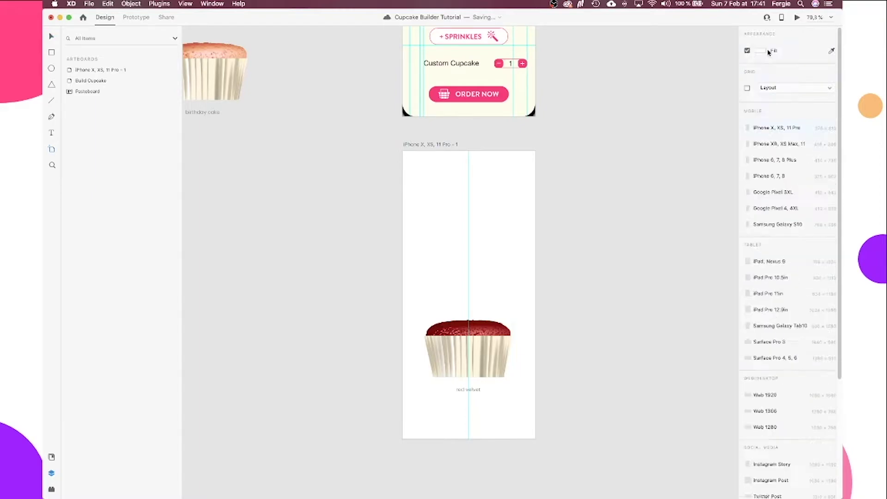
{"action": "left_click", "coordinate": [769, 52]}
{"action": "left_click", "coordinate": [466, 164]}
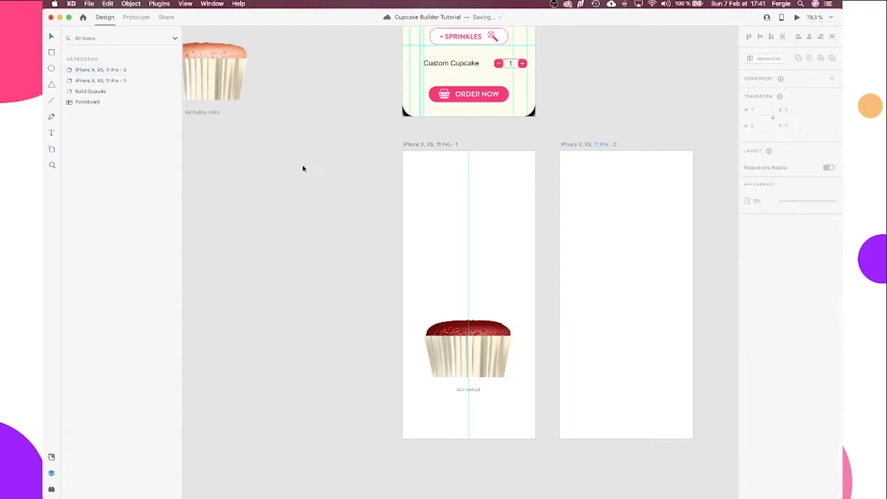
Copy the four labelled cupcake bases and paste them lower on empty canvas
{"action": "left_click_drag", "start_coordinate": [303, 168], "coordinate": [753, 283]}
{"action": "left_click_drag", "start_coordinate": [604, 276], "coordinate": [532, 277]}
{"action": "left_click_drag", "start_coordinate": [277, 241], "coordinate": [655, 159]}
{"action": "key", "text": "super+c"}
{"action": "left_click_drag", "start_coordinate": [646, 367], "coordinate": [351, 283]}
{"action": "left_click_drag", "start_coordinate": [674, 299], "coordinate": [265, 283]}
{"action": "left_click", "coordinate": [303, 332]}
{"action": "key", "text": "super+v"}
{"action": "left_click_drag", "start_coordinate": [289, 240], "coordinate": [285, 354]}
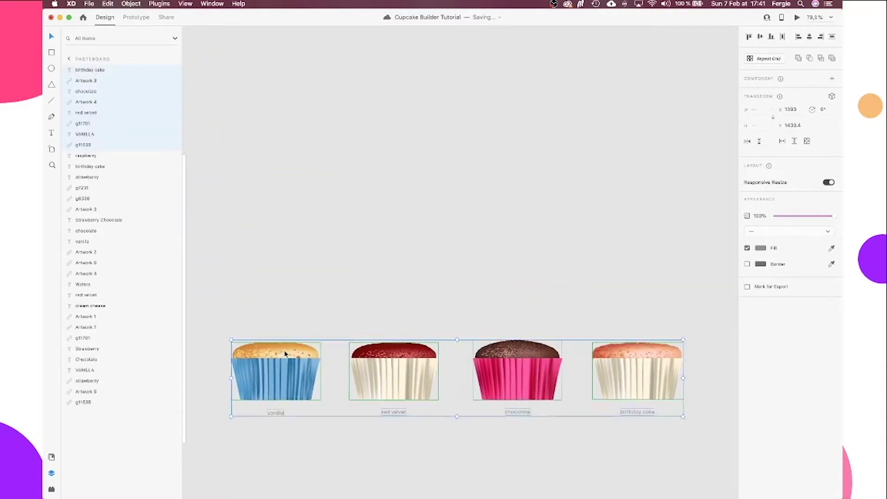
Center-align the four pasted cupcakes horizontally into one stack and nudge it up
{"action": "left_click", "coordinate": [809, 37]}
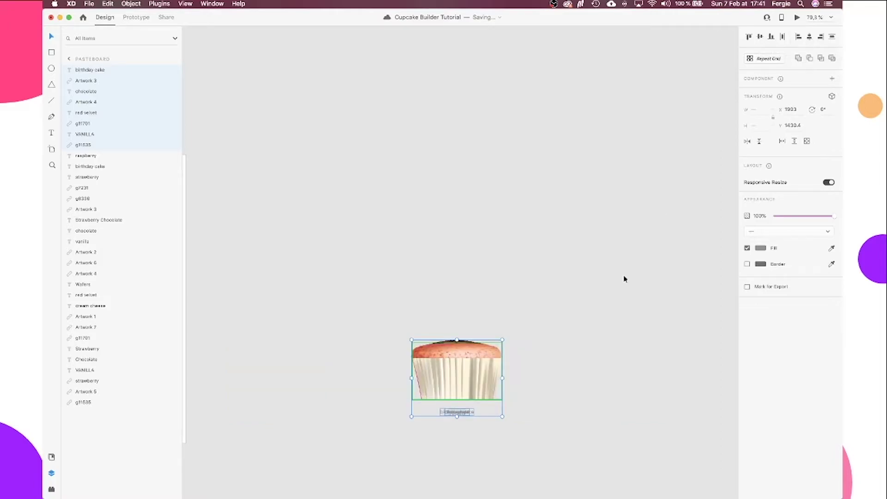
{"action": "key", "text": "Up"}
{"action": "key", "text": "Up"}
{"action": "key", "text": "Up"}
{"action": "key", "text": "Up"}
{"action": "key", "text": "Up"}
{"action": "left_click", "coordinate": [396, 313]}
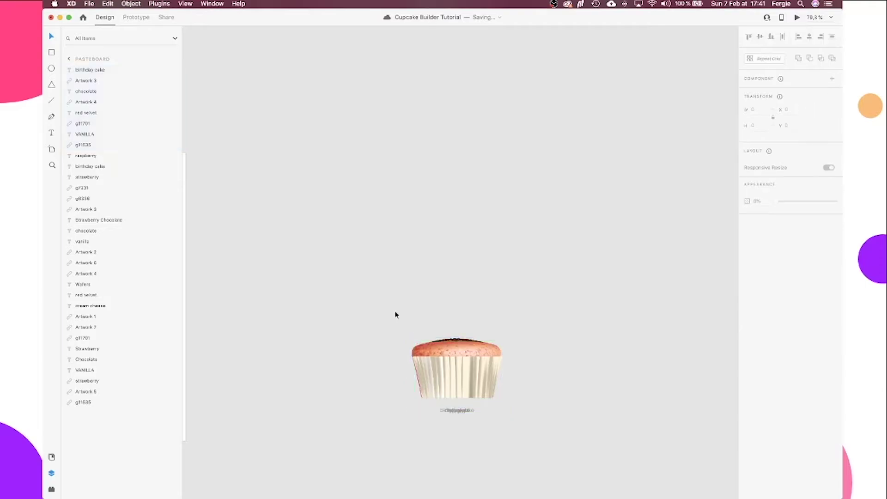
Check the stacked layers, then select the whole cupcake stack and make it a component
{"action": "left_click_drag", "start_coordinate": [385, 299], "coordinate": [526, 435]}
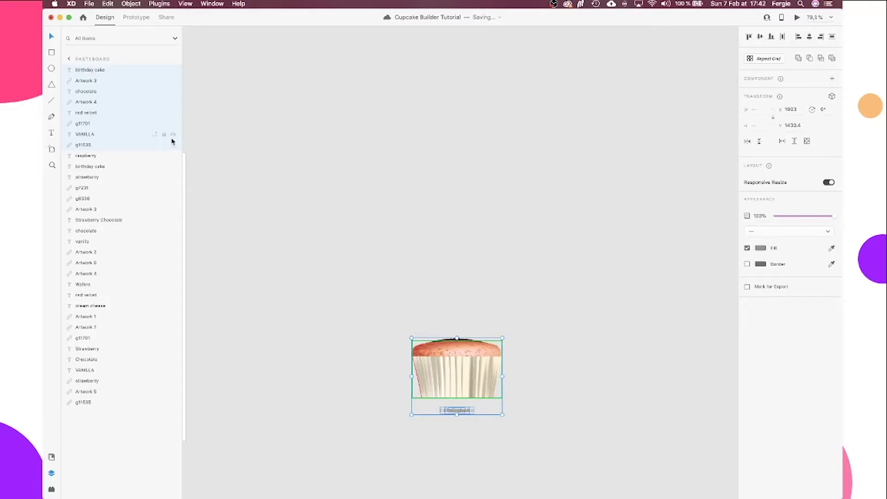
{"action": "left_click", "coordinate": [172, 146]}
{"action": "left_click", "coordinate": [173, 145]}
{"action": "left_click", "coordinate": [87, 72]}
{"action": "left_click", "coordinate": [87, 82]}
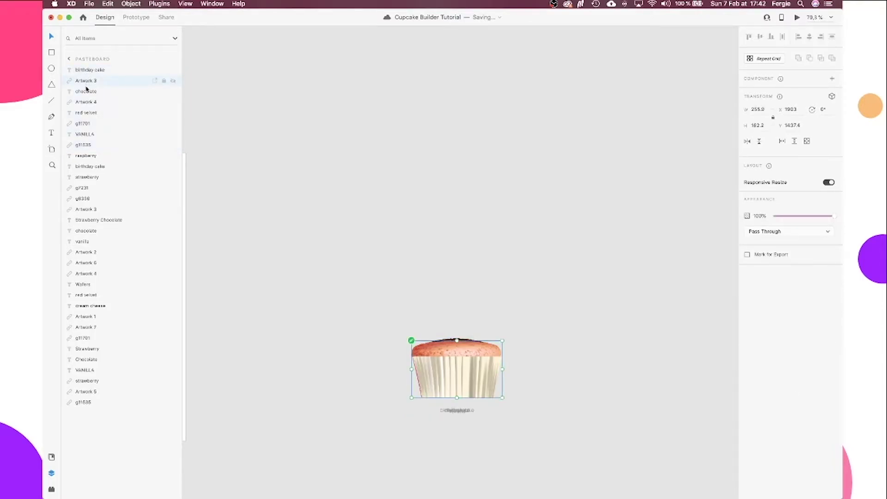
{"action": "left_click", "coordinate": [87, 91]}
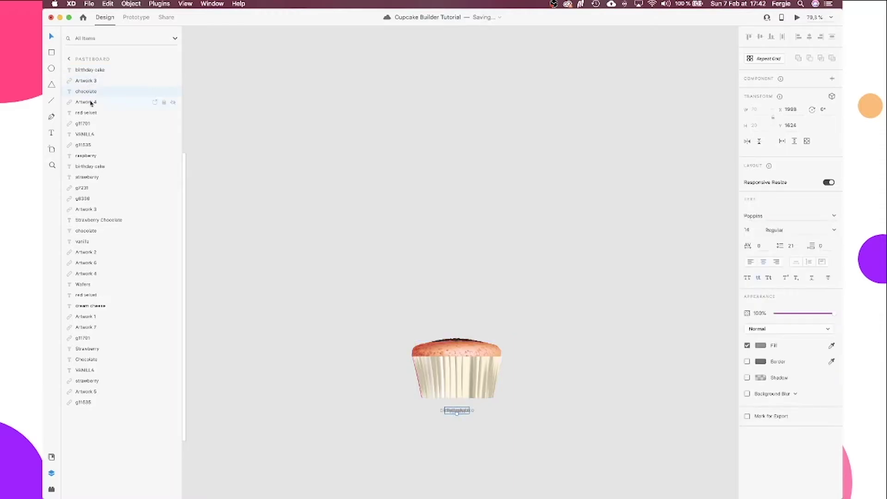
{"action": "left_click", "coordinate": [94, 145]}
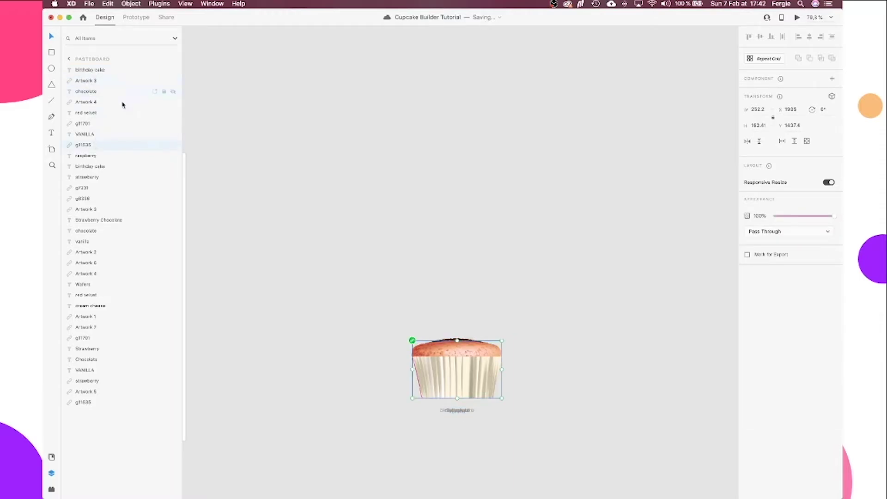
{"action": "left_click_drag", "start_coordinate": [397, 297], "coordinate": [571, 469]}
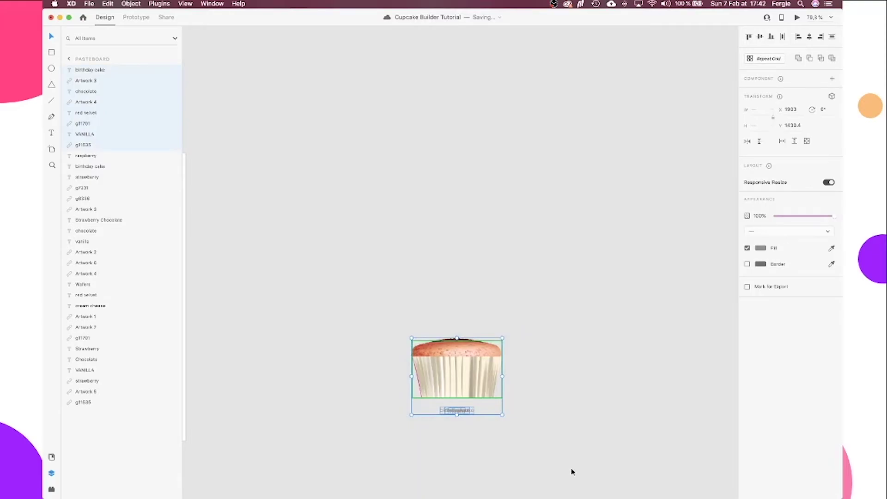
{"action": "key", "text": "super+k"}
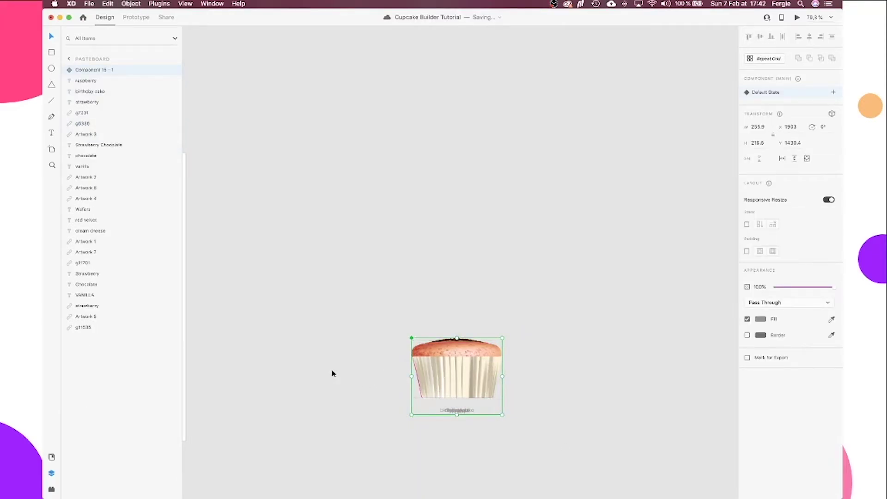
Move the cupcake component into the second artboard and center it horizontally
{"action": "scroll", "coordinate": [327, 359], "scroll_direction": "left", "scroll_amount": 5}
{"action": "left_click_drag", "start_coordinate": [640, 367], "coordinate": [338, 354]}
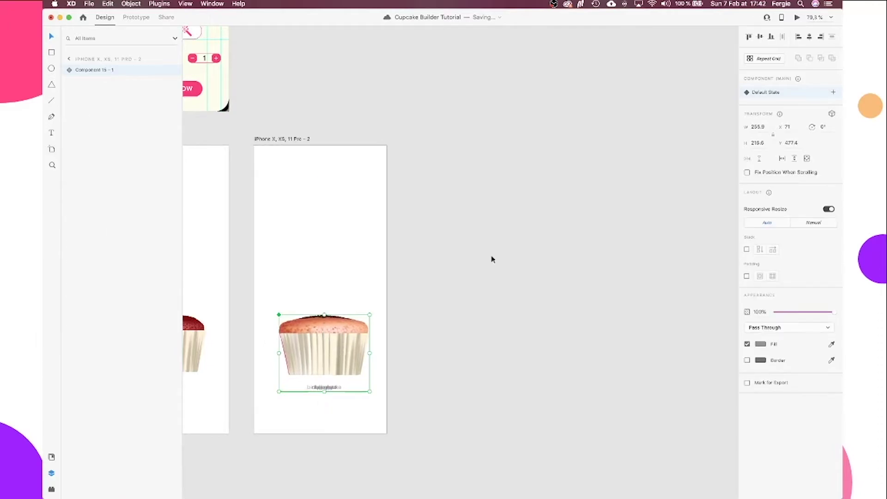
{"action": "left_click", "coordinate": [812, 37]}
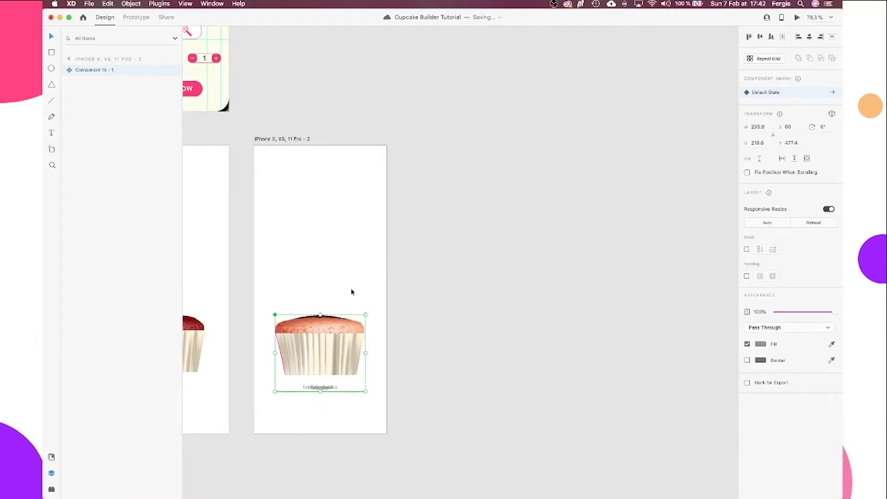
Hide the birthday cake, chocolate and red velvet images and labels, leaving only vanilla
{"action": "scroll", "coordinate": [289, 382], "scroll_direction": "up", "scroll_amount": 5}
{"action": "left_click", "coordinate": [289, 383]}
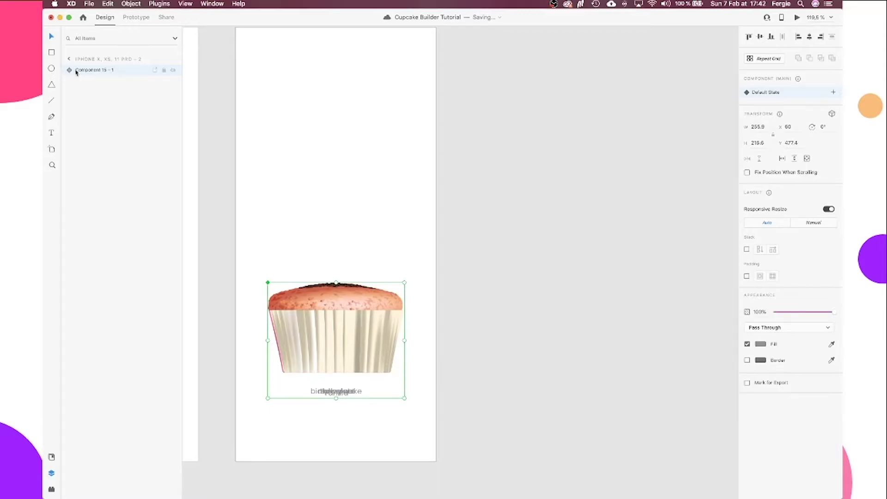
{"action": "left_click", "coordinate": [73, 73]}
{"action": "left_click", "coordinate": [172, 81]}
{"action": "left_click", "coordinate": [173, 91]}
{"action": "left_click", "coordinate": [172, 102]}
{"action": "left_click", "coordinate": [173, 112]}
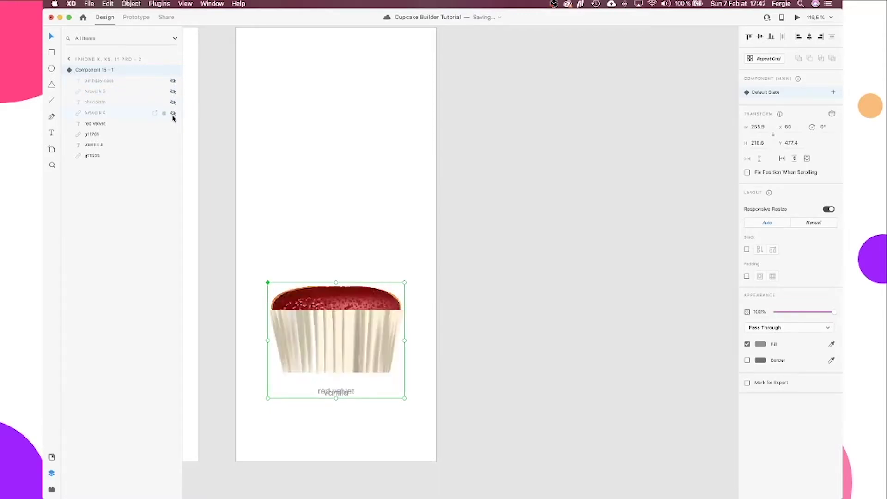
{"action": "left_click", "coordinate": [172, 123]}
{"action": "left_click", "coordinate": [173, 135]}
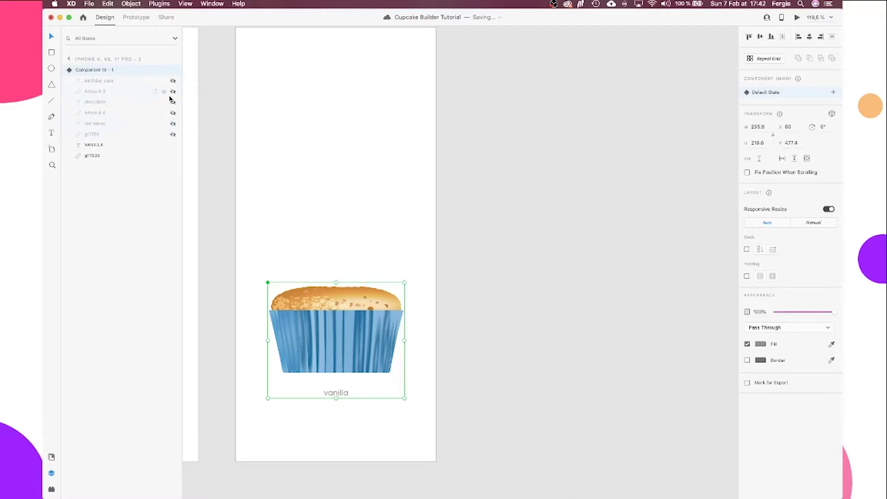
Add a red vel state showing only the red velvet cupcake and its label
{"action": "left_click", "coordinate": [833, 93]}
{"action": "left_click", "coordinate": [815, 97]}
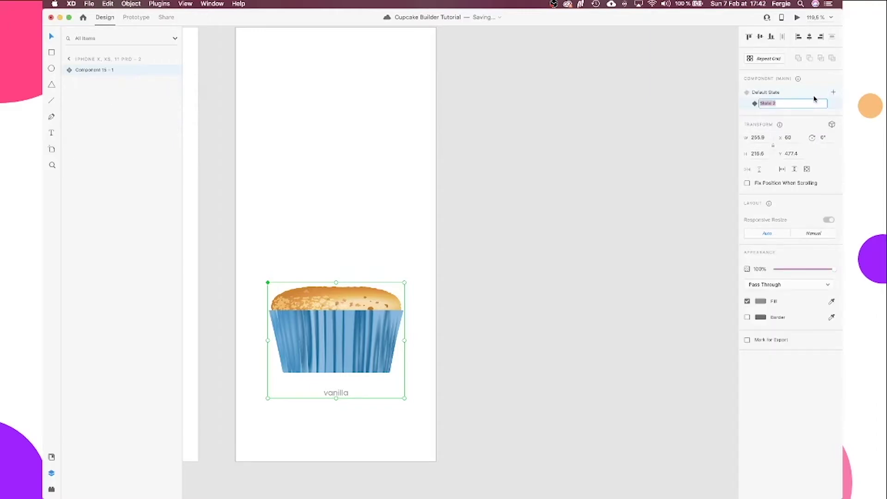
{"action": "type", "text": "N"}
{"action": "key", "text": "Return"}
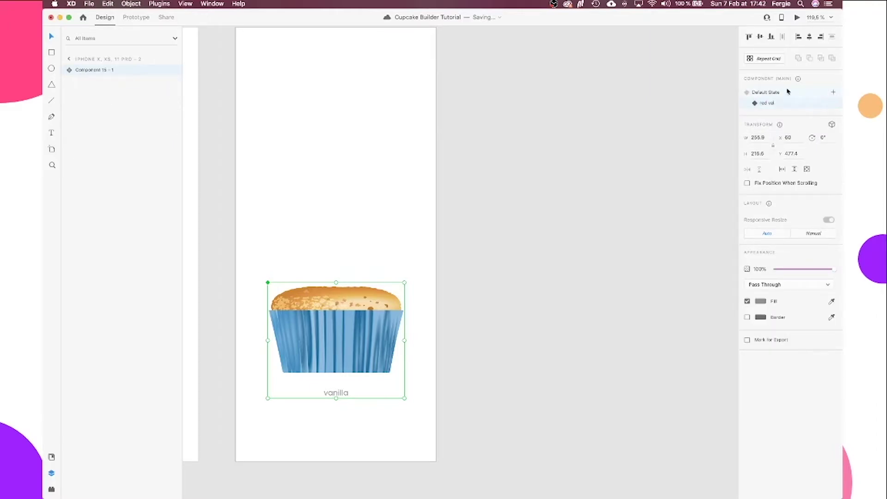
{"action": "double_click", "coordinate": [367, 295]}
{"action": "left_click", "coordinate": [173, 155]}
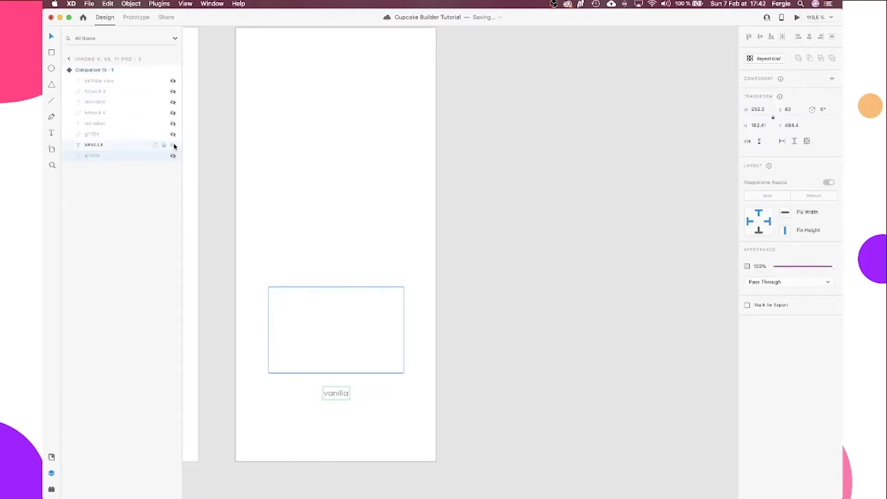
{"action": "left_click", "coordinate": [173, 145]}
{"action": "left_click", "coordinate": [172, 134]}
{"action": "left_click", "coordinate": [173, 144]}
{"action": "left_click", "coordinate": [172, 145]}
{"action": "left_click", "coordinate": [173, 123]}
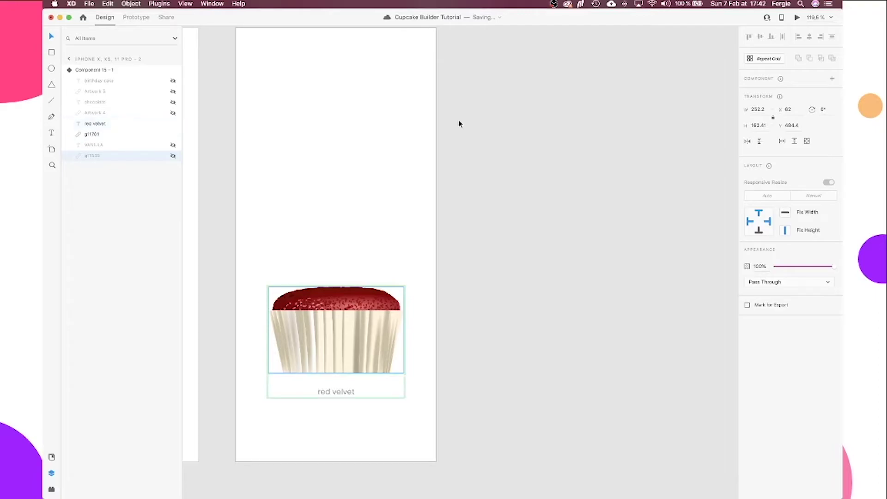
Add a choc state showing the chocolate cupcake and label instead of red velvet
{"action": "left_click", "coordinate": [376, 313]}
{"action": "left_click", "coordinate": [834, 92]}
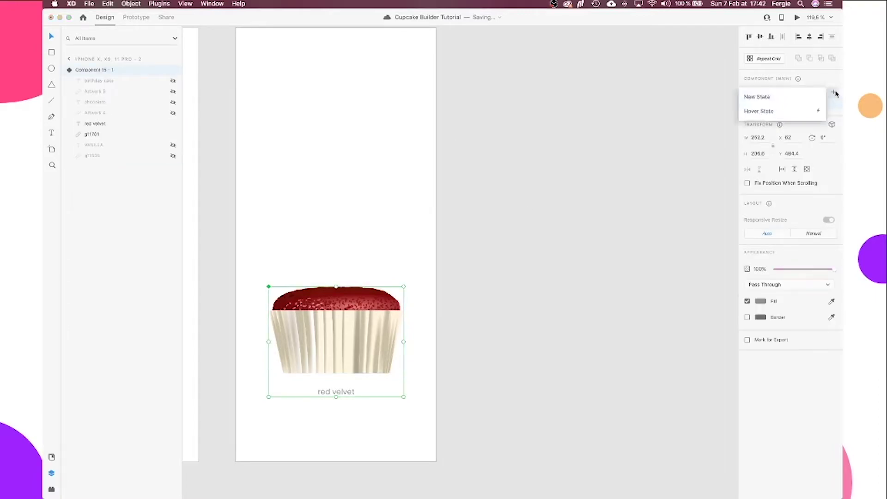
{"action": "left_click", "coordinate": [807, 100]}
{"action": "type", "text": "choc"}
{"action": "key", "text": "Return"}
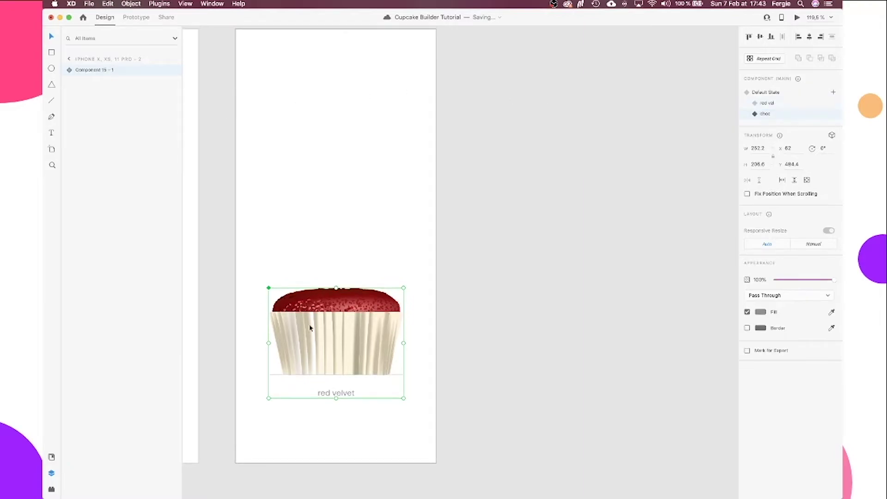
{"action": "double_click", "coordinate": [329, 323]}
{"action": "left_click", "coordinate": [173, 134]}
{"action": "left_click", "coordinate": [173, 123]}
{"action": "left_click", "coordinate": [172, 112]}
{"action": "left_click", "coordinate": [173, 102]}
Add a bday state showing the birthday cake cupcake and label, then return to Default State
{"action": "left_click", "coordinate": [303, 125]}
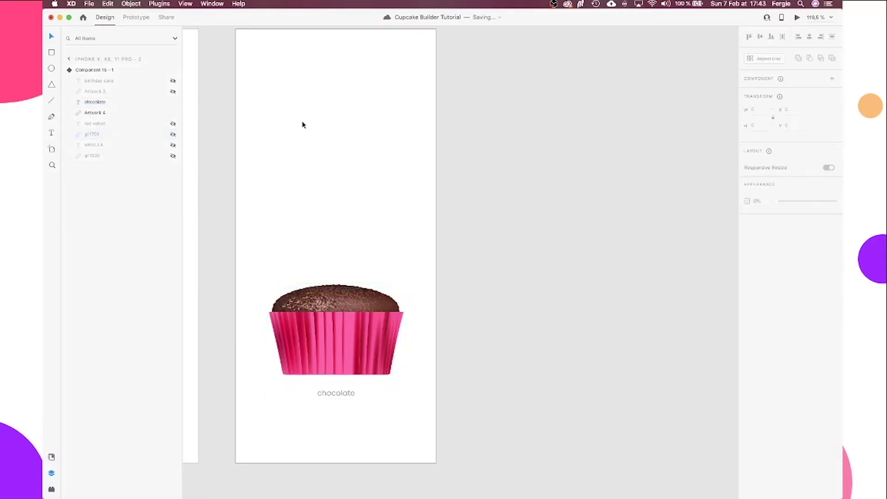
{"action": "left_click", "coordinate": [380, 304]}
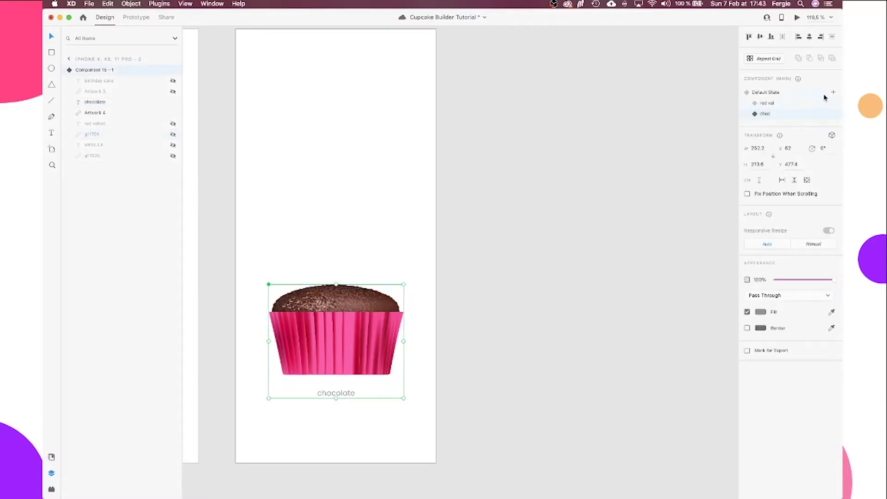
{"action": "left_click", "coordinate": [832, 94]}
{"action": "left_click", "coordinate": [791, 99]}
{"action": "type", "text": "v"}
{"action": "key", "text": "Return"}
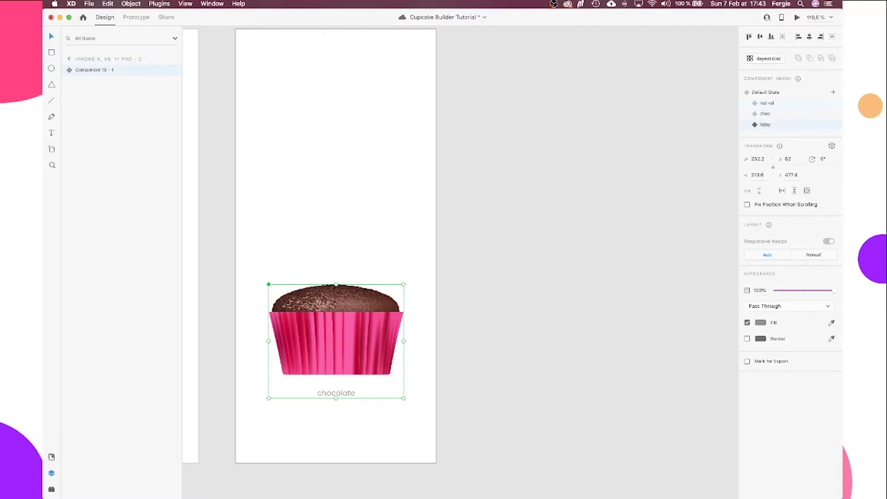
{"action": "double_click", "coordinate": [360, 348]}
{"action": "left_click", "coordinate": [173, 113]}
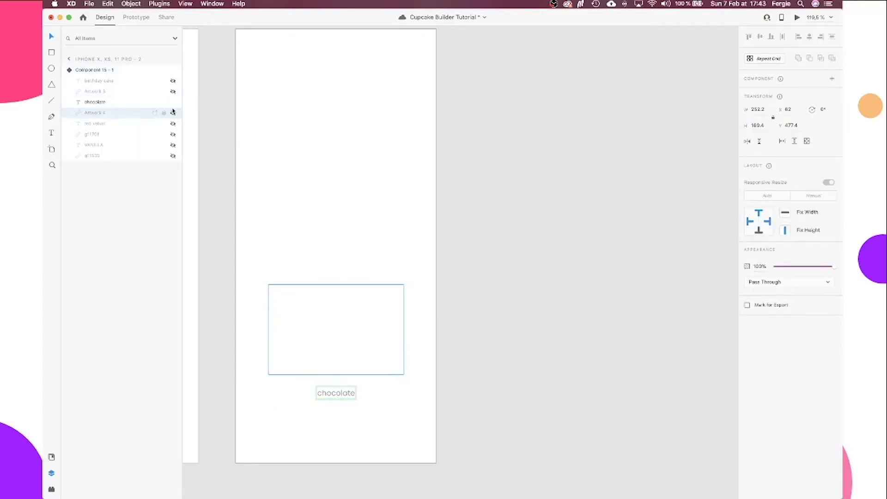
{"action": "left_click", "coordinate": [173, 103]}
{"action": "left_click", "coordinate": [173, 91]}
{"action": "left_click", "coordinate": [173, 80]}
{"action": "left_click", "coordinate": [351, 158]}
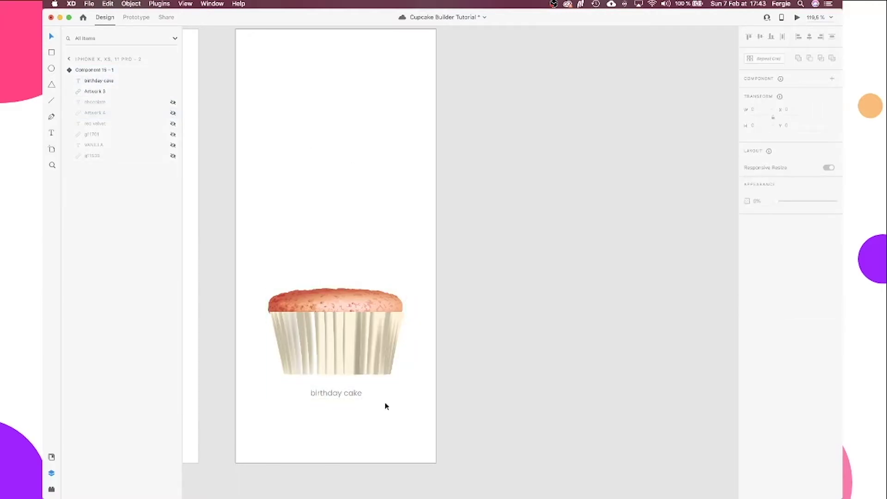
{"action": "left_click", "coordinate": [358, 326]}
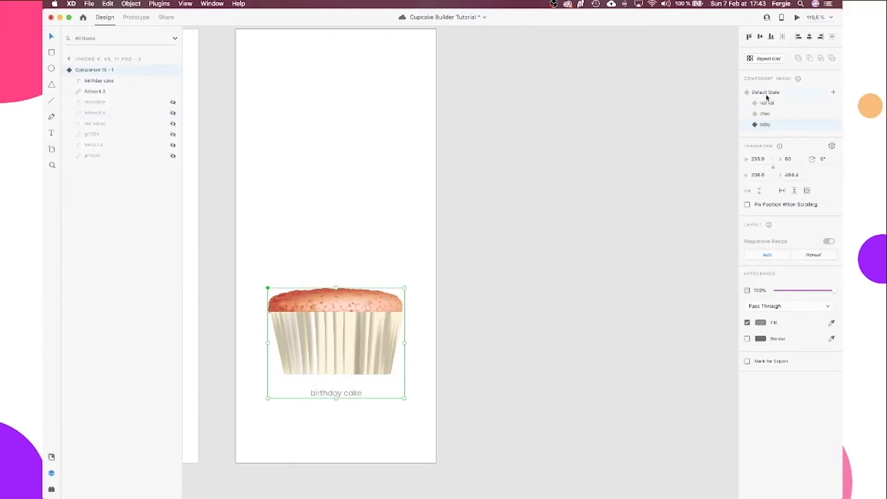
{"action": "left_click", "coordinate": [767, 94]}
In Prototype mode, make a tap on Default State auto-animate to red vel with Ease In-Out
{"action": "left_click", "coordinate": [137, 17]}
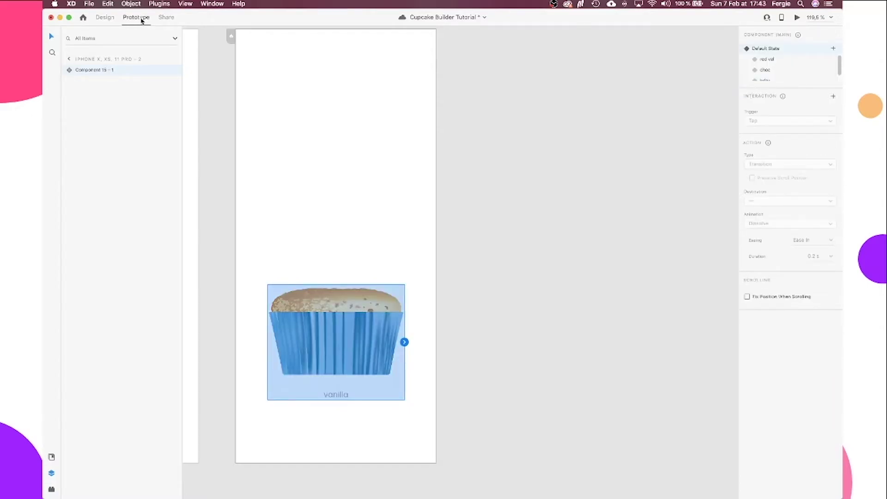
{"action": "left_click", "coordinate": [832, 97]}
{"action": "left_click", "coordinate": [786, 184]}
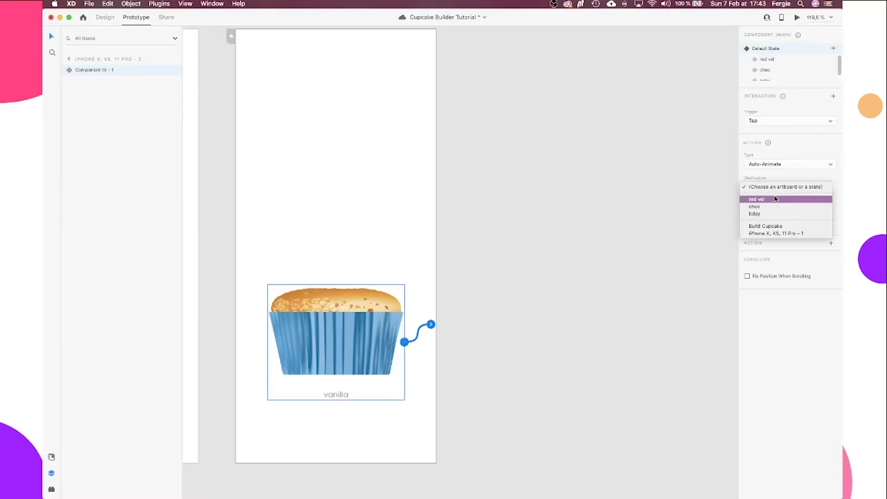
{"action": "left_click", "coordinate": [776, 199]}
{"action": "left_click", "coordinate": [831, 204]}
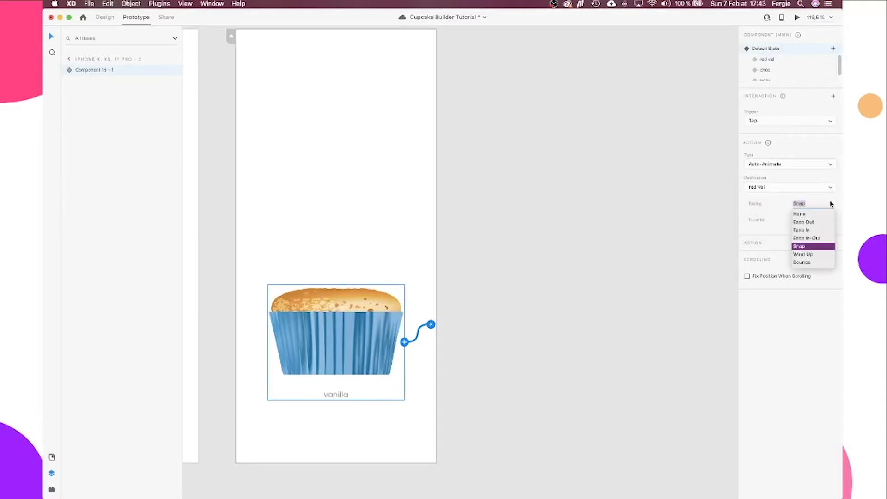
{"action": "left_click", "coordinate": [816, 239]}
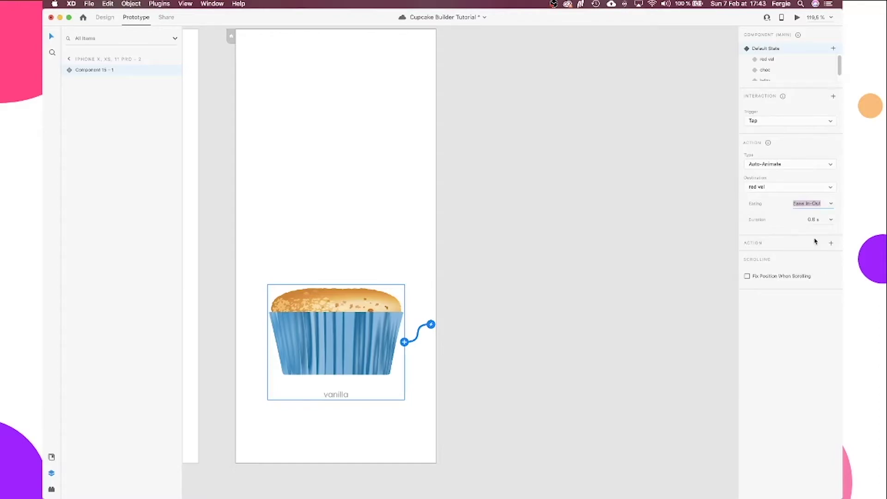
Preview the prototype and tap the cupcake to test the red velvet transition
{"action": "left_click", "coordinate": [798, 18]}
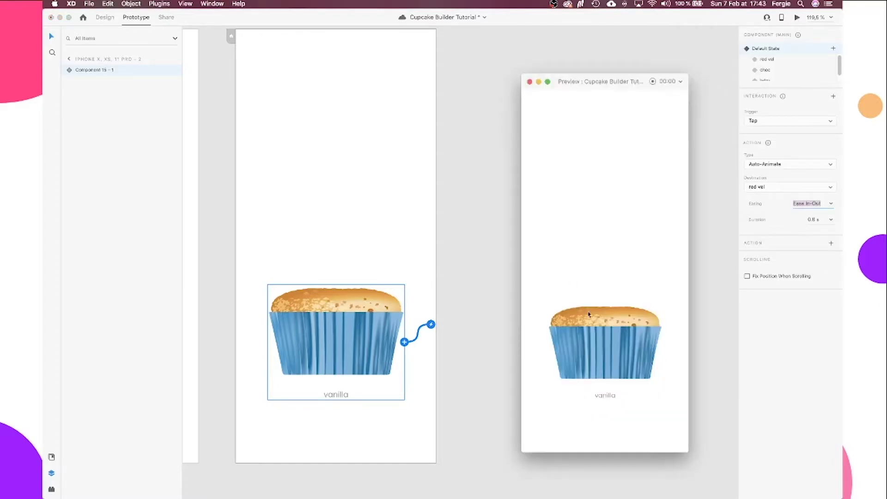
{"action": "left_click", "coordinate": [628, 363]}
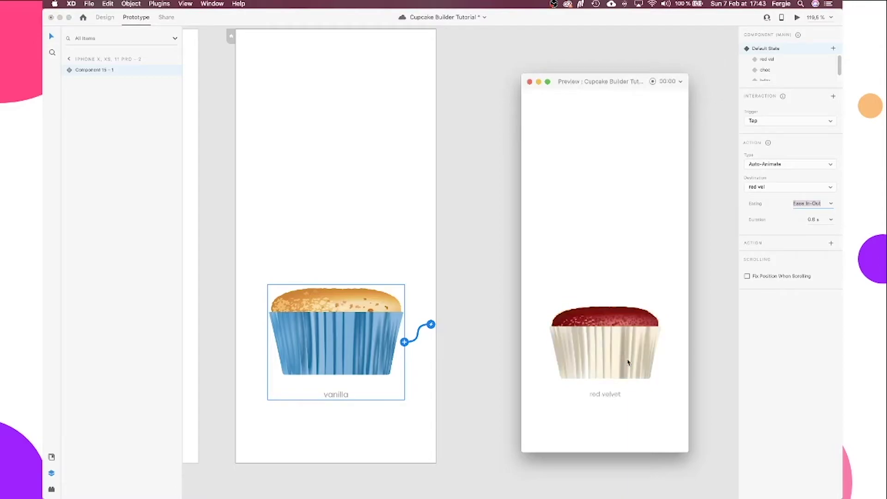
{"action": "left_click", "coordinate": [530, 81]}
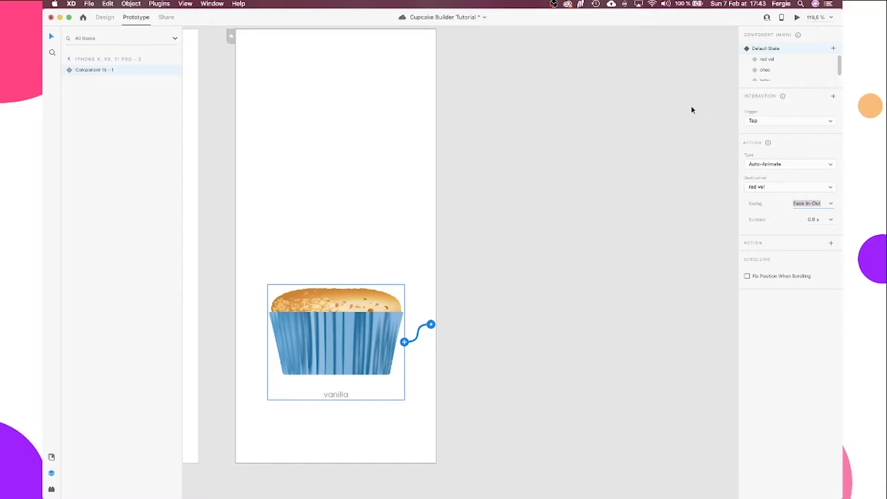
Keep Auto-Animate and make the red vel state tap-animate to the choc state
{"action": "left_click", "coordinate": [787, 167]}
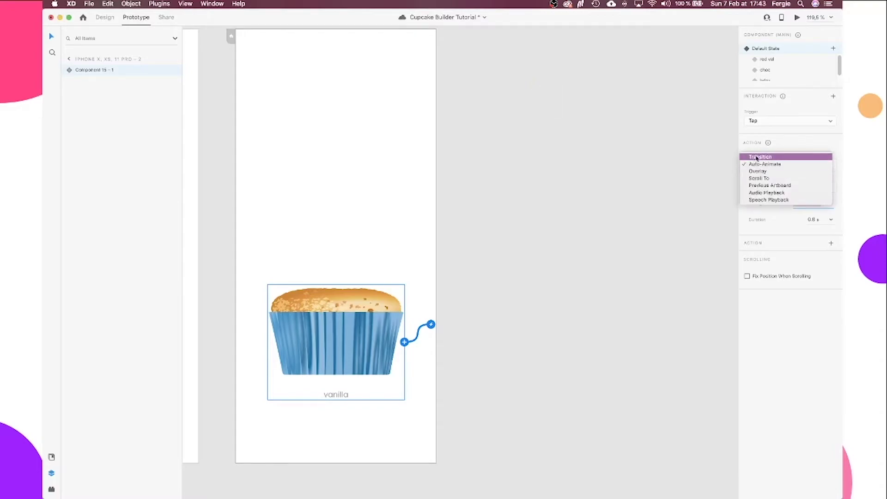
{"action": "left_click", "coordinate": [766, 165]}
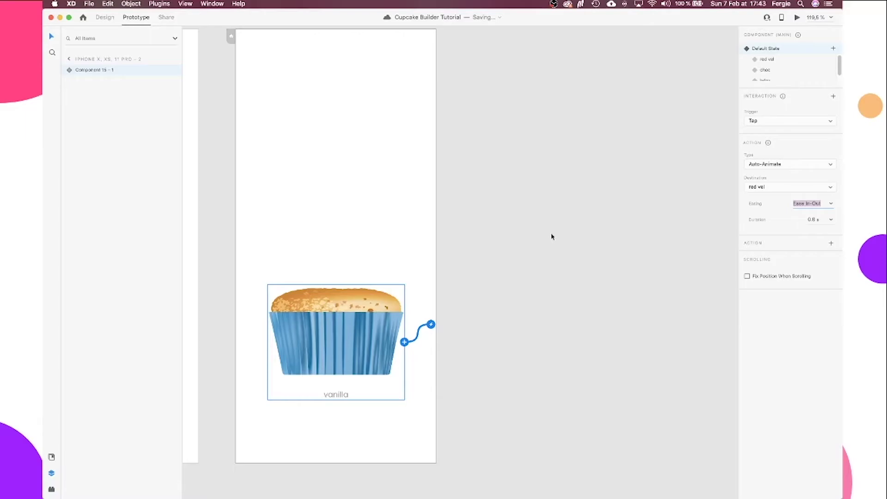
{"action": "left_click", "coordinate": [771, 61]}
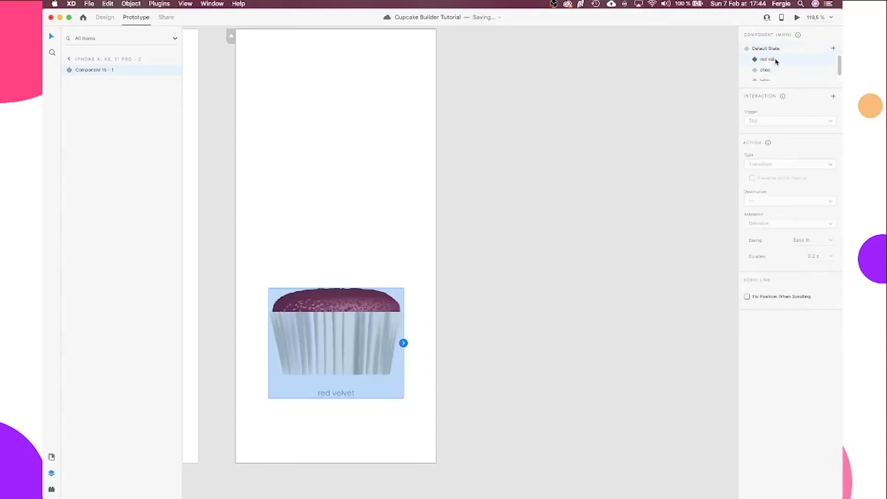
{"action": "left_click", "coordinate": [833, 97]}
{"action": "left_click", "coordinate": [774, 169]}
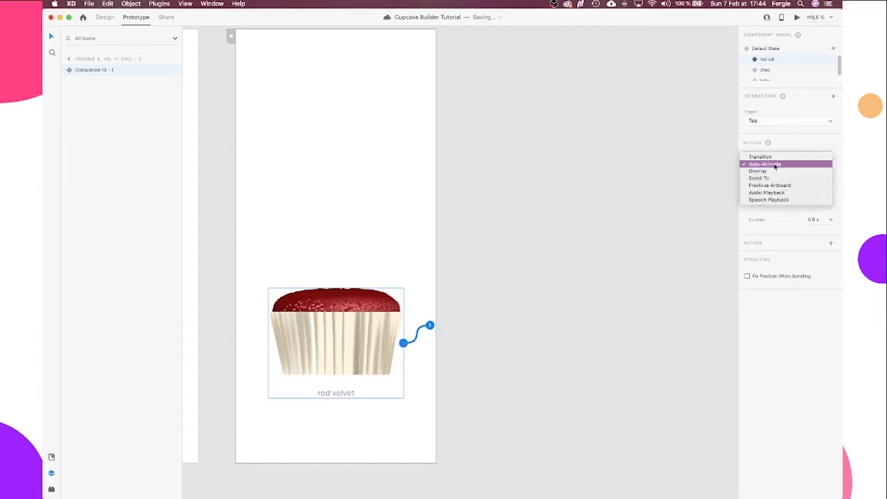
{"action": "left_click", "coordinate": [780, 153]}
{"action": "left_click", "coordinate": [781, 187]}
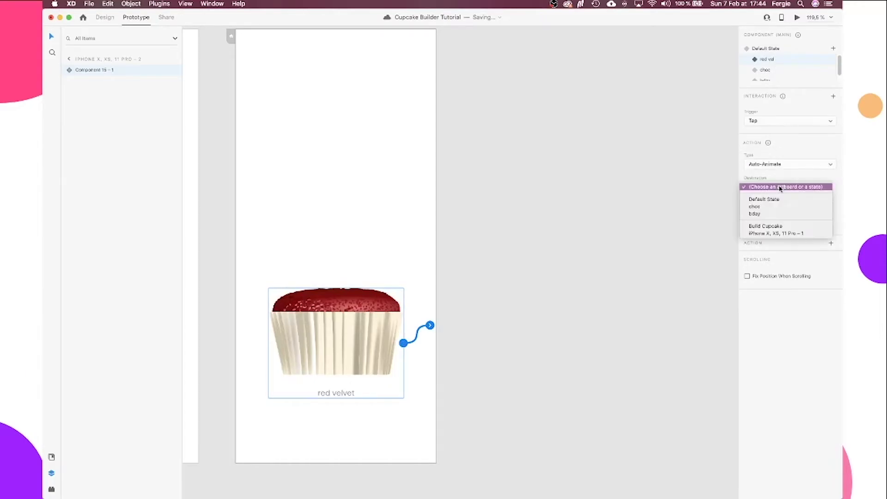
{"action": "left_click", "coordinate": [762, 208]}
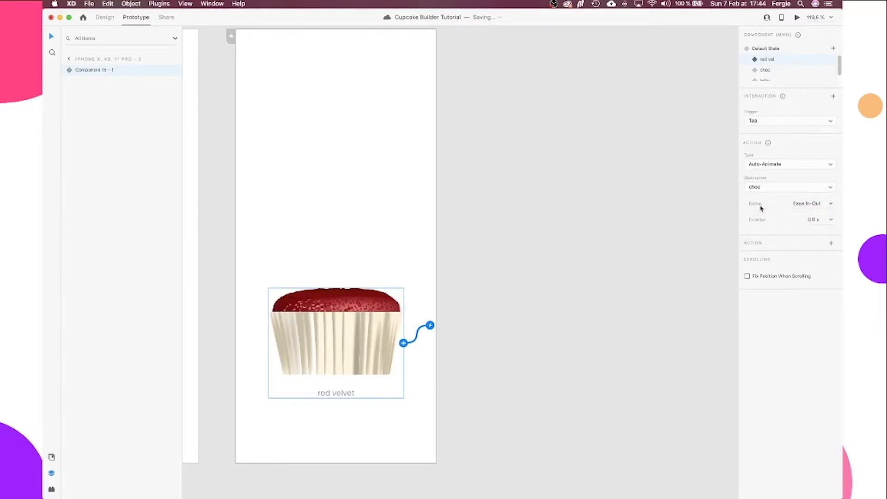
Make choc tap-animate to bday, and bday tap back to Default State
{"action": "left_click", "coordinate": [766, 71]}
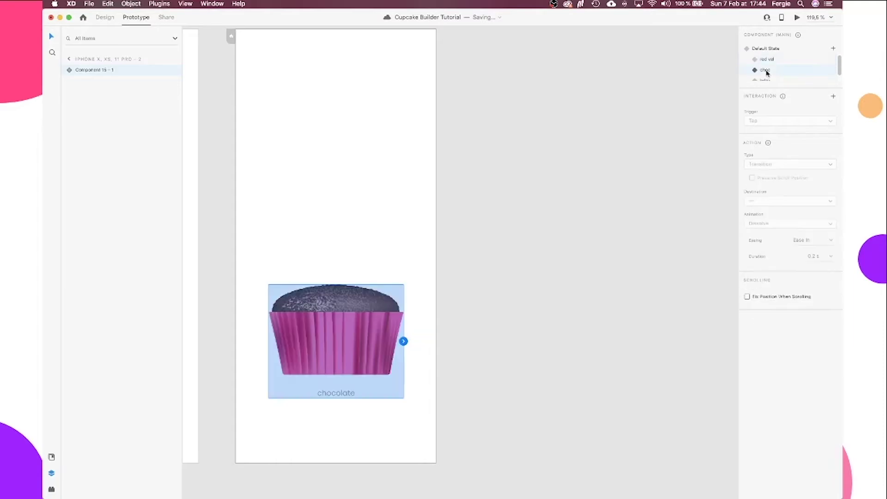
{"action": "left_click", "coordinate": [833, 98]}
{"action": "left_click", "coordinate": [765, 190]}
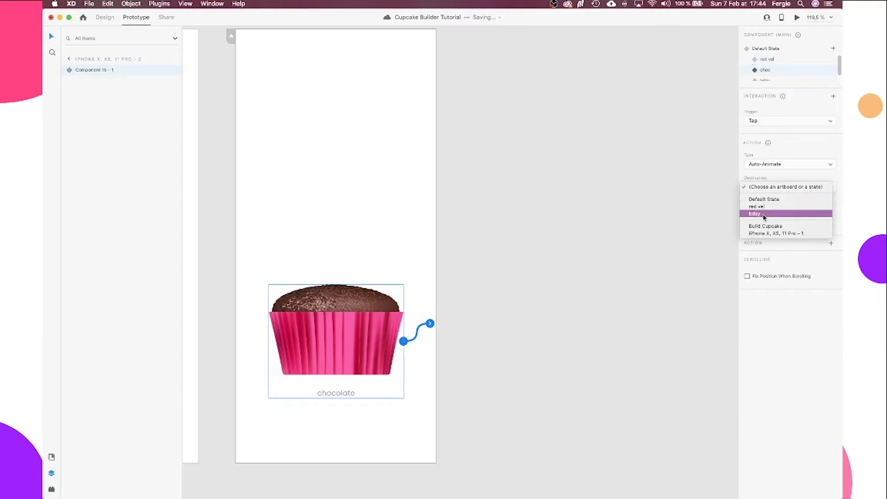
{"action": "left_click", "coordinate": [765, 215]}
{"action": "left_click", "coordinate": [807, 80]}
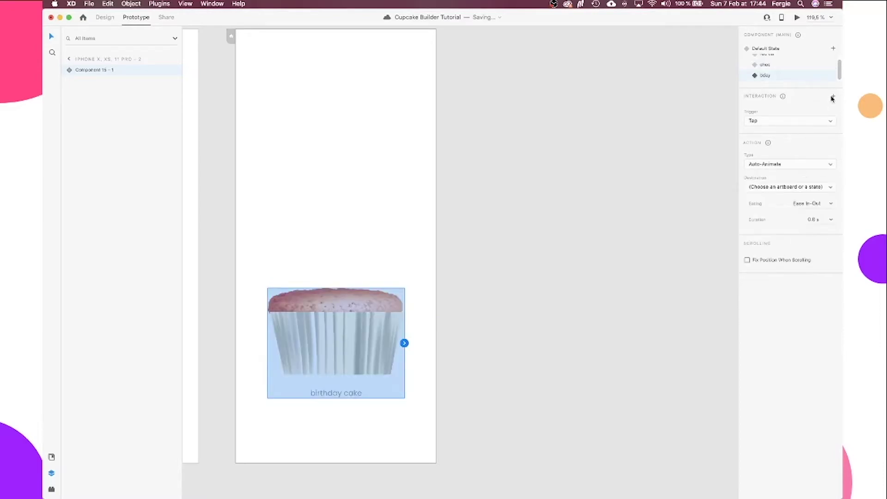
{"action": "left_click", "coordinate": [834, 96]}
{"action": "left_click", "coordinate": [773, 187]}
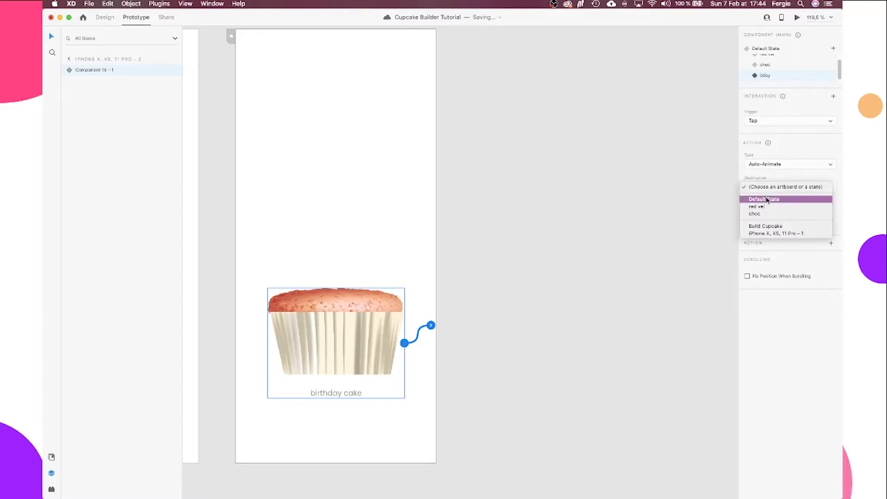
{"action": "left_click", "coordinate": [768, 199]}
Preview the prototype and tap through red velvet, chocolate, birthday cake back to vanilla
{"action": "key", "text": "super+Return"}
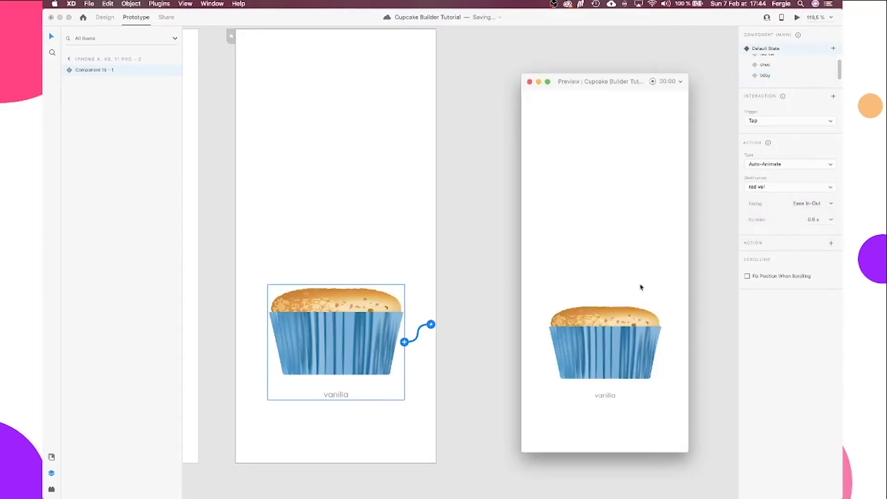
{"action": "left_click", "coordinate": [633, 323]}
{"action": "left_click", "coordinate": [632, 330]}
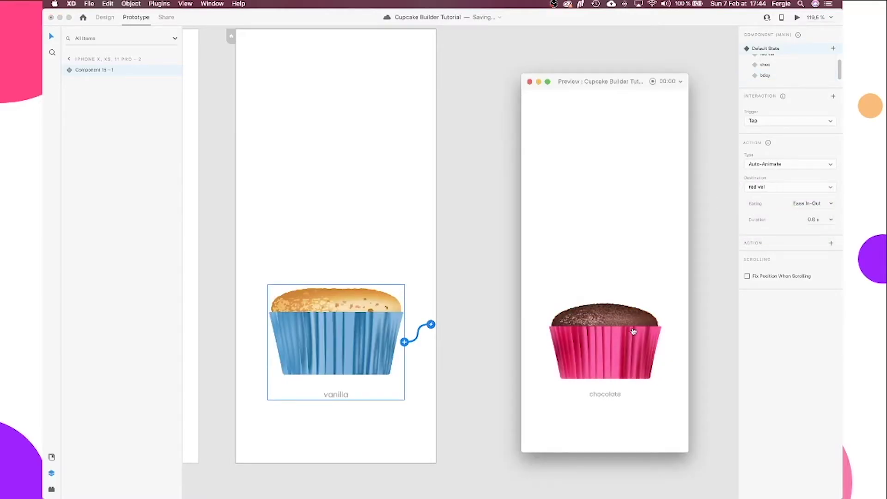
{"action": "left_click", "coordinate": [633, 330]}
{"action": "left_click", "coordinate": [633, 330]}
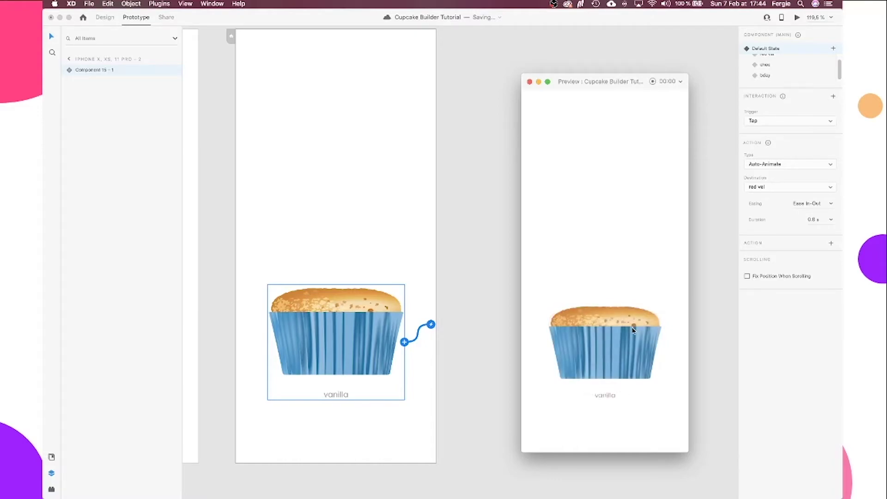
{"action": "left_click", "coordinate": [530, 81]}
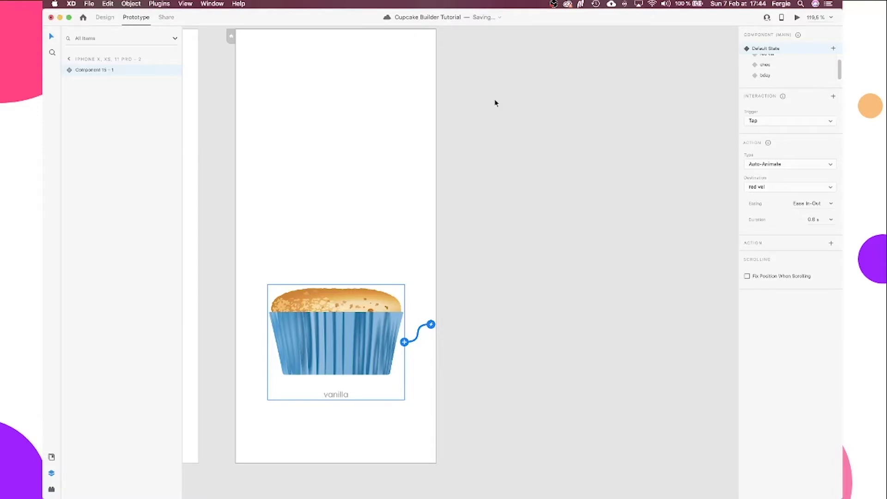
Select the four frosting images and their labels on the other artboard
{"action": "left_click", "coordinate": [392, 250]}
{"action": "scroll", "coordinate": [393, 250], "scroll_direction": "down", "scroll_amount": 3}
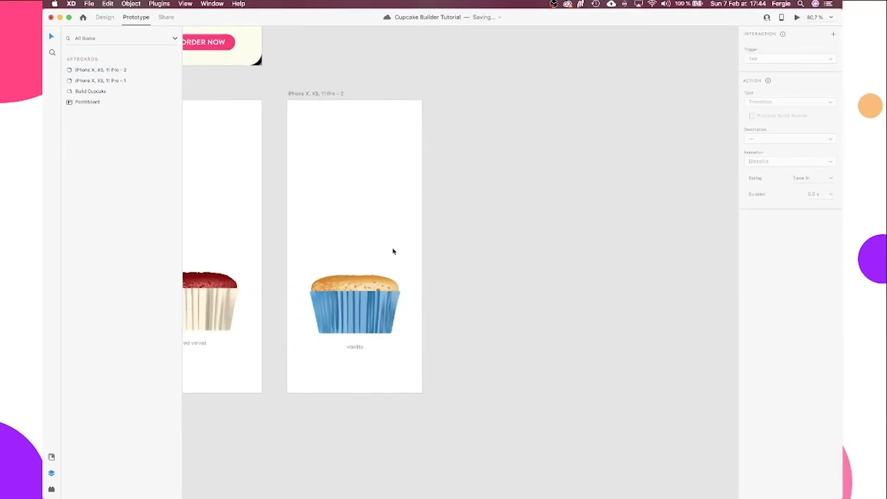
{"action": "left_click_drag", "start_coordinate": [323, 203], "coordinate": [530, 234]}
{"action": "scroll", "coordinate": [315, 226], "scroll_direction": "down", "scroll_amount": 3}
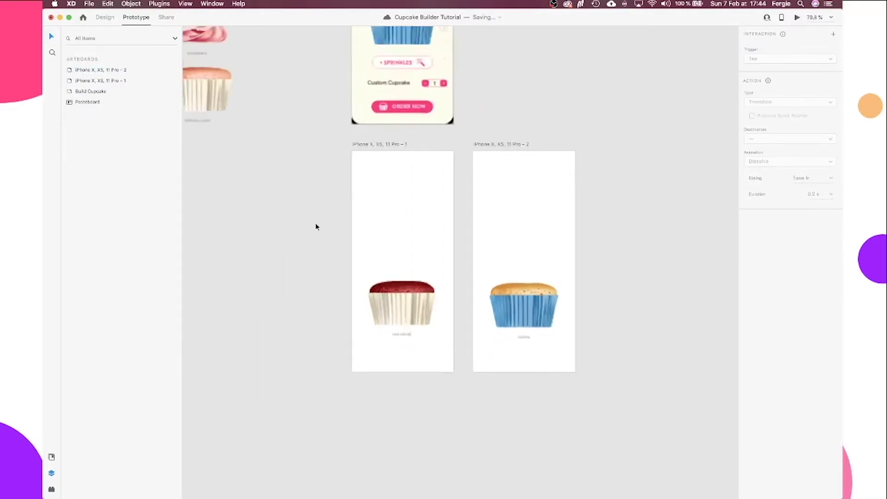
{"action": "scroll", "coordinate": [316, 227], "scroll_direction": "down", "scroll_amount": 1}
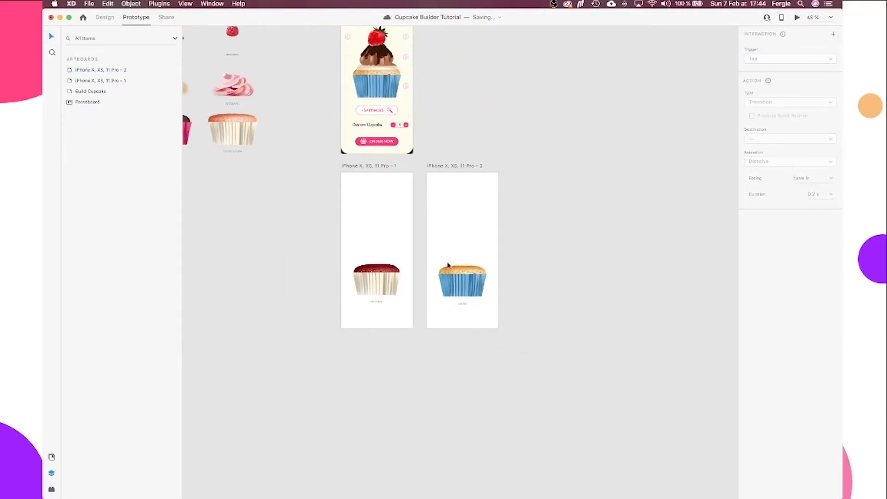
{"action": "scroll", "coordinate": [242, 223], "scroll_direction": "left", "scroll_amount": 10}
{"action": "scroll", "coordinate": [242, 223], "scroll_direction": "up", "scroll_amount": 5}
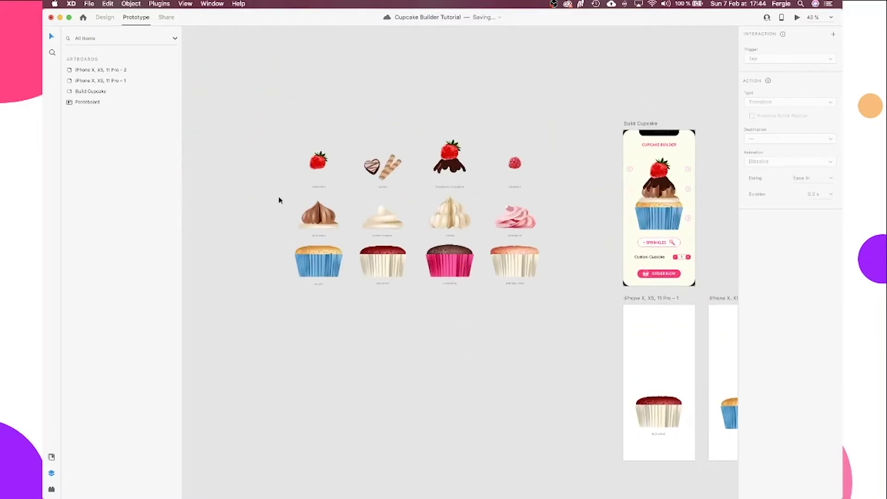
{"action": "left_click_drag", "start_coordinate": [278, 200], "coordinate": [535, 240]}
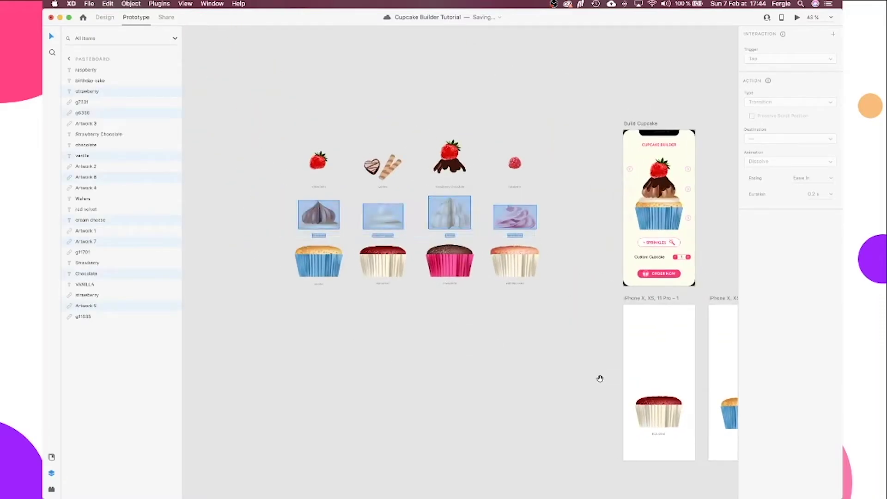
{"action": "scroll", "coordinate": [599, 382], "scroll_direction": "right", "scroll_amount": 10}
{"action": "scroll", "coordinate": [509, 268], "scroll_direction": "up", "scroll_amount": 5}
{"action": "left_click", "coordinate": [513, 272]}
Paste the frostings onto the second artboard, stack them above the cupcake base, and make a component
{"action": "key", "text": "ctrl+Tab"}
{"action": "key", "text": "super+v"}
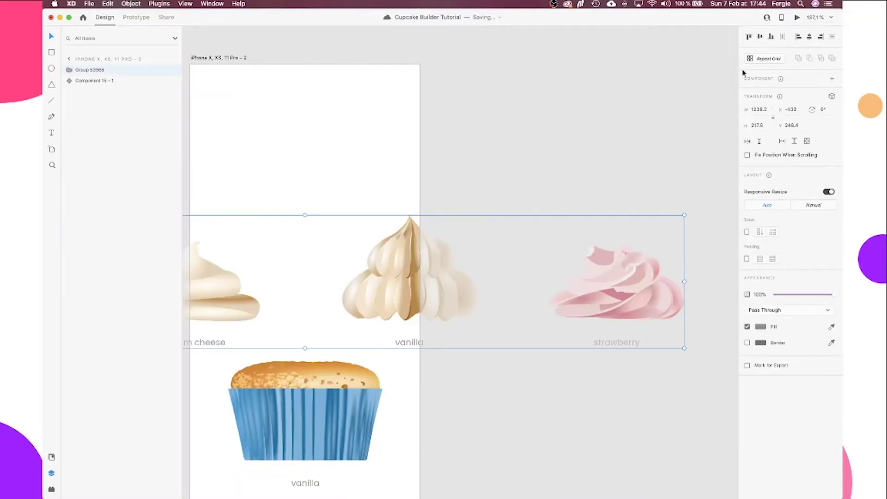
{"action": "left_click", "coordinate": [810, 37]}
{"action": "key", "text": "super+shift+g"}
{"action": "left_click", "coordinate": [809, 36]}
{"action": "left_click_drag", "start_coordinate": [688, 240], "coordinate": [378, 241]}
{"action": "key", "text": "super+k"}
{"action": "left_click_drag", "start_coordinate": [304, 249], "coordinate": [304, 267]}
Select and zoom in on the frosting component on the second phone screen
{"action": "scroll", "coordinate": [304, 266], "scroll_direction": "down", "scroll_amount": 3}
{"action": "scroll", "coordinate": [347, 237], "scroll_direction": "down", "scroll_amount": 3}
{"action": "key", "text": "Escape"}
{"action": "scroll", "coordinate": [491, 325], "scroll_direction": "left", "scroll_amount": 5}
{"action": "left_click", "coordinate": [492, 324]}
{"action": "left_click", "coordinate": [434, 240]}
{"action": "left_click", "coordinate": [476, 34]}
{"action": "key", "text": "super+3"}
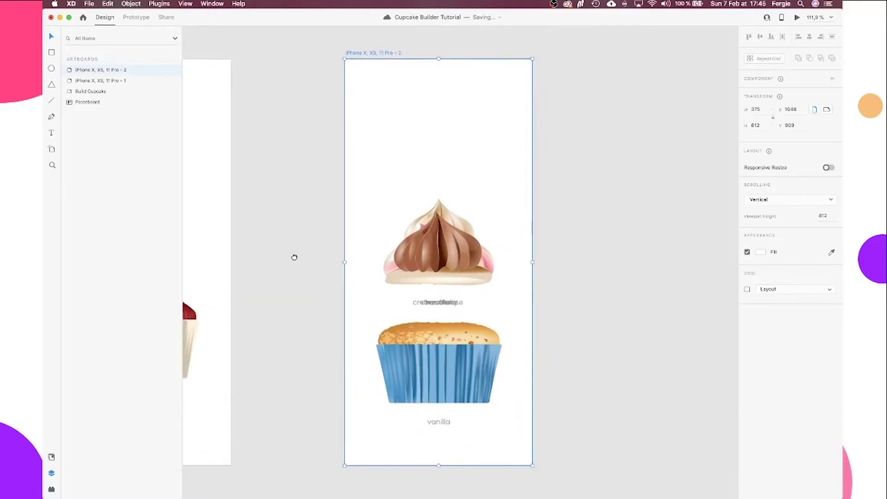
{"action": "scroll", "coordinate": [465, 245], "scroll_direction": "up", "scroll_amount": 3}
{"action": "left_click", "coordinate": [465, 245]}
{"action": "scroll", "coordinate": [465, 245], "scroll_direction": "down", "scroll_amount": 1}
Hide the component's other frosting layers so only chocolate frosting and its label show
{"action": "double_click", "coordinate": [421, 197]}
{"action": "left_click", "coordinate": [172, 156]}
{"action": "left_click", "coordinate": [173, 144]}
{"action": "left_click", "coordinate": [173, 134]}
{"action": "left_click", "coordinate": [173, 124]}
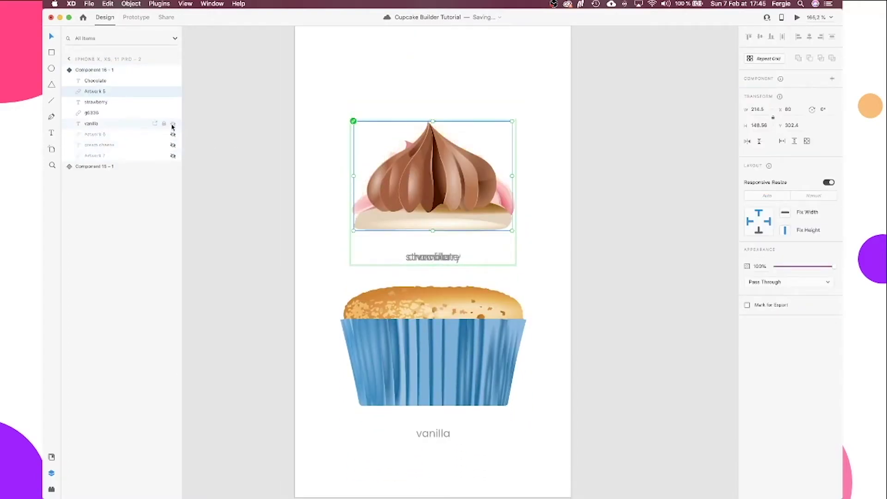
{"action": "left_click", "coordinate": [173, 112]}
{"action": "left_click", "coordinate": [173, 102]}
{"action": "key", "text": "Escape"}
Add a 'strawberry' state showing only the strawberry frosting and label
{"action": "left_click", "coordinate": [833, 92]}
{"action": "left_click", "coordinate": [804, 100]}
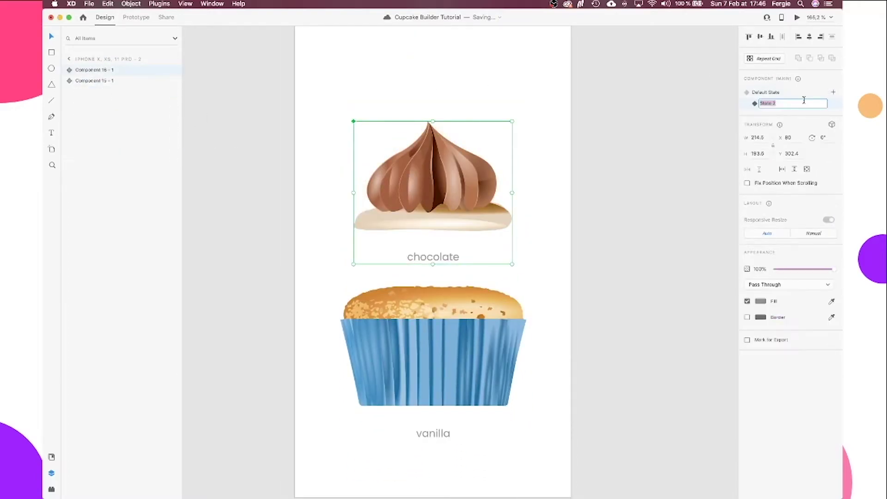
{"action": "type", "text": "strawberry"}
{"action": "key", "text": "Return"}
{"action": "left_click", "coordinate": [173, 81]}
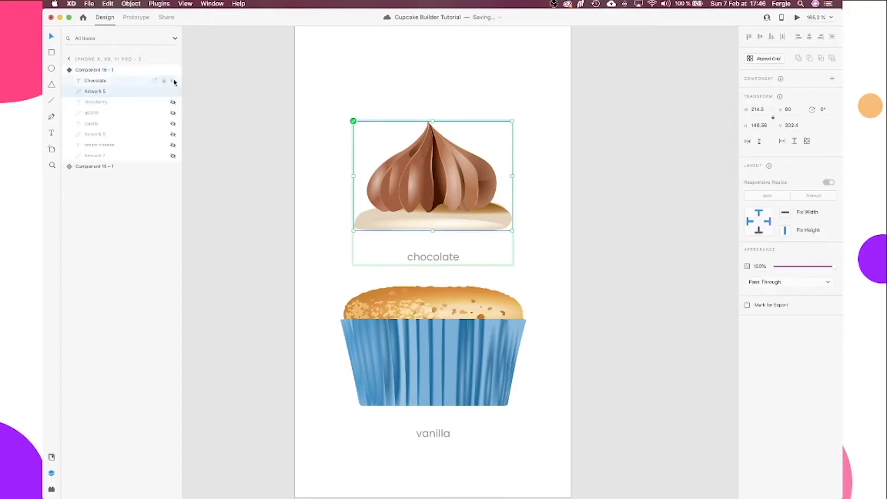
{"action": "left_click", "coordinate": [173, 91]}
{"action": "left_click", "coordinate": [173, 102]}
{"action": "left_click", "coordinate": [173, 113]}
{"action": "key", "text": "Escape"}
Add a 'vanilla' state showing only the vanilla frosting and label
{"action": "left_click", "coordinate": [833, 92]}
{"action": "type", "text": "vanilla"}
{"action": "key", "text": "Return"}
{"action": "double_click", "coordinate": [425, 192]}
{"action": "left_click", "coordinate": [173, 101]}
{"action": "left_click", "coordinate": [173, 113]}
{"action": "left_click", "coordinate": [173, 123]}
{"action": "left_click", "coordinate": [173, 134]}
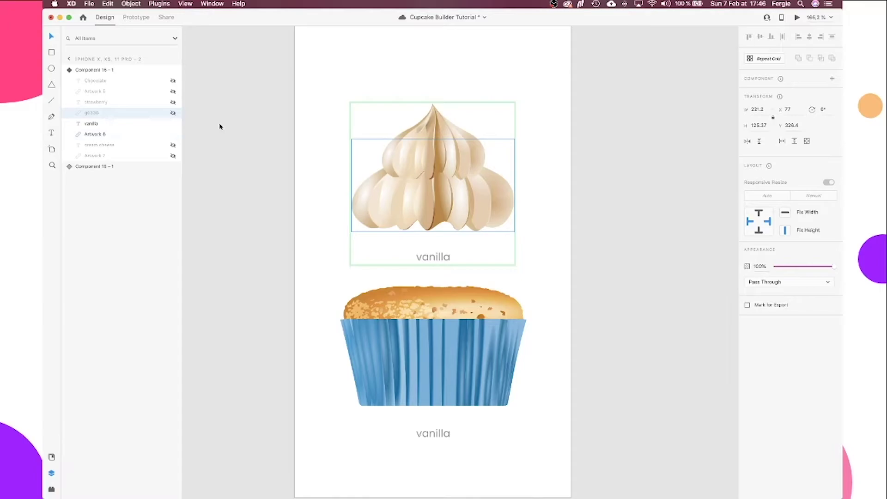
{"action": "key", "text": "Escape"}
Add a 'c cheese' state showing only the cream cheese frosting and label
{"action": "left_click", "coordinate": [833, 92]}
{"action": "type", "text": "c cheese"}
{"action": "key", "text": "Return"}
{"action": "scroll", "coordinate": [487, 242], "scroll_direction": "up", "scroll_amount": 5}
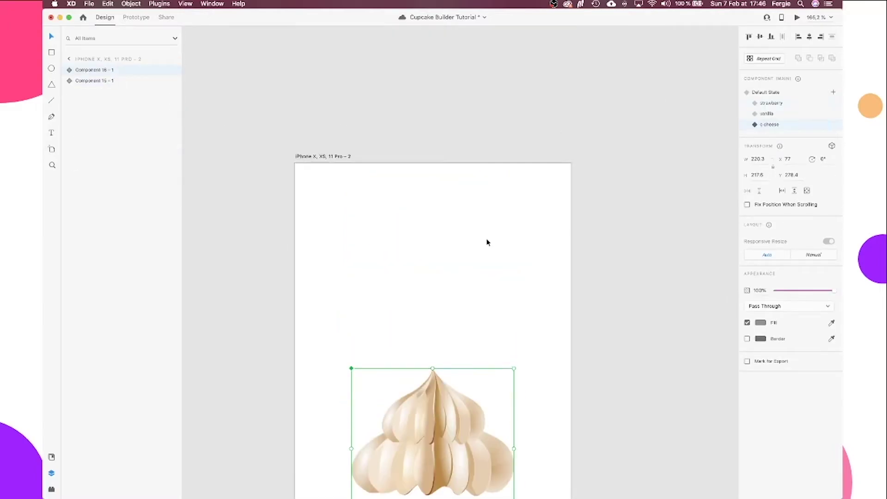
{"action": "scroll", "coordinate": [487, 242], "scroll_direction": "down", "scroll_amount": 5}
{"action": "double_click", "coordinate": [432, 221]}
{"action": "left_click", "coordinate": [173, 123]}
{"action": "left_click", "coordinate": [173, 134]}
{"action": "left_click", "coordinate": [173, 145]}
{"action": "left_click", "coordinate": [173, 155]}
{"action": "key", "text": "Escape"}
{"action": "key", "text": "Escape"}
{"action": "scroll", "coordinate": [484, 225], "scroll_direction": "down", "scroll_amount": 2}
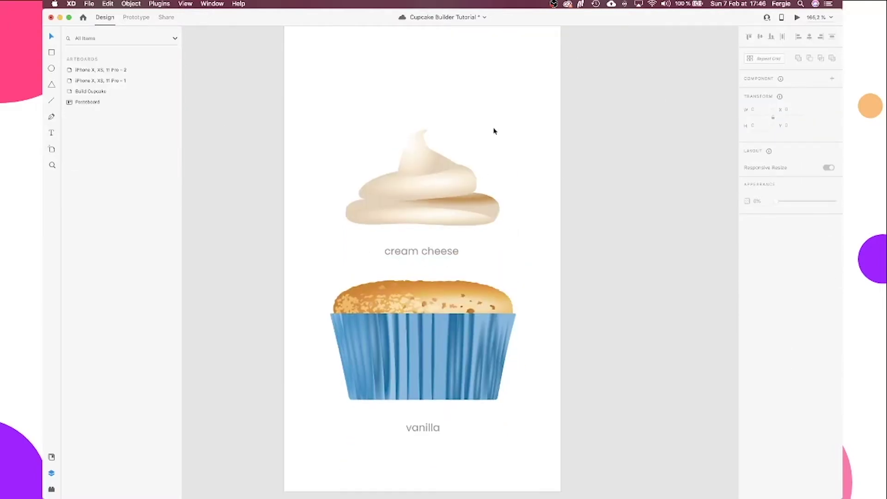
In Prototype mode, make taps go from Default State to strawberry, then strawberry to vanilla
{"action": "left_click", "coordinate": [135, 18]}
{"action": "left_click", "coordinate": [422, 185]}
{"action": "left_click", "coordinate": [767, 58]}
{"action": "left_click", "coordinate": [788, 187]}
{"action": "left_click", "coordinate": [762, 199]}
{"action": "left_click", "coordinate": [771, 58]}
{"action": "left_click", "coordinate": [788, 187]}
{"action": "left_click", "coordinate": [757, 207]}
Link vanilla's tap to c cheese and c cheese's tap back to Default State
{"action": "left_click", "coordinate": [767, 69]}
{"action": "left_click", "coordinate": [788, 187]}
{"action": "left_click", "coordinate": [759, 213]}
{"action": "left_click", "coordinate": [770, 79]}
{"action": "left_click", "coordinate": [788, 187]}
{"action": "left_click", "coordinate": [761, 191]}
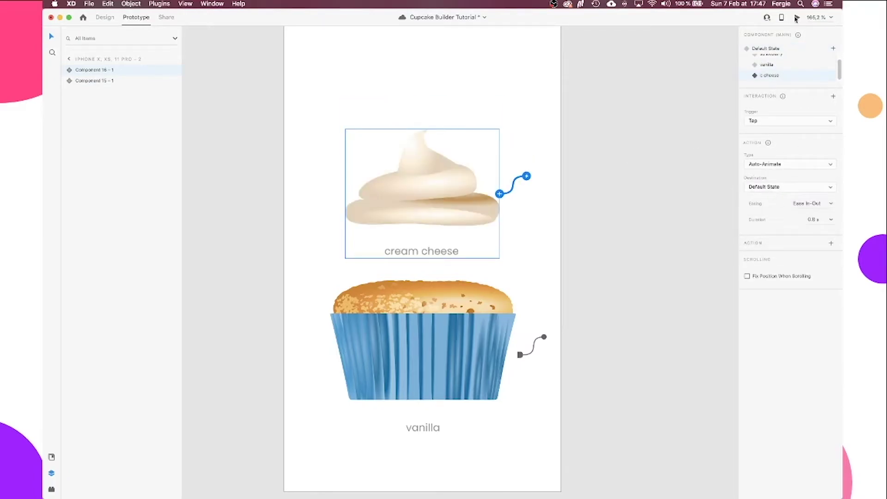
{"action": "left_click", "coordinate": [796, 18]}
{"action": "left_click", "coordinate": [622, 276]}
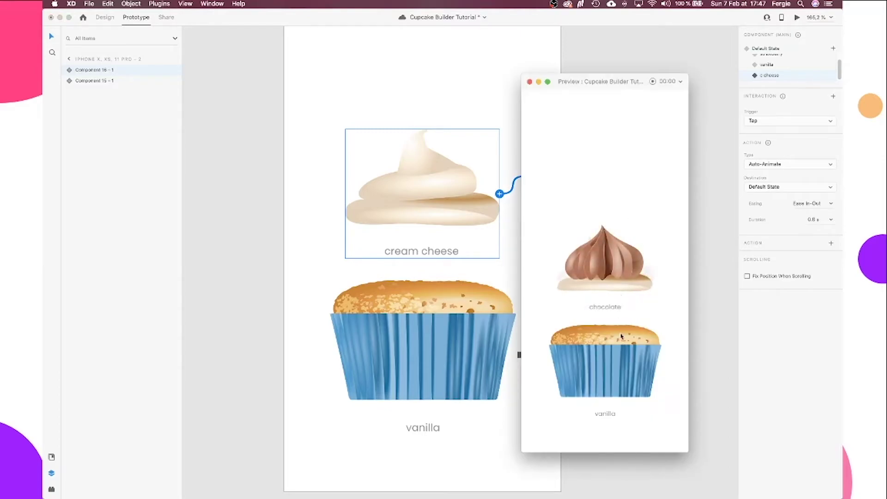
{"action": "left_click", "coordinate": [622, 278]}
{"action": "left_click", "coordinate": [624, 349]}
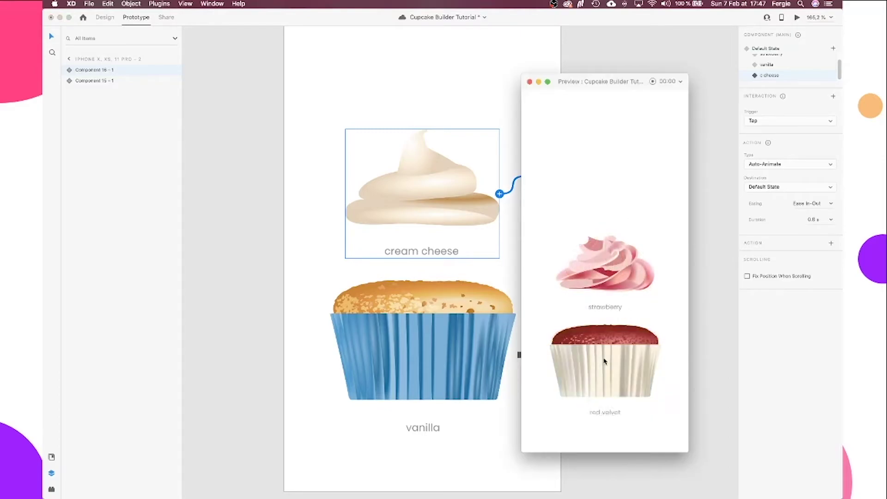
{"action": "left_click", "coordinate": [604, 361]}
{"action": "left_click", "coordinate": [609, 274]}
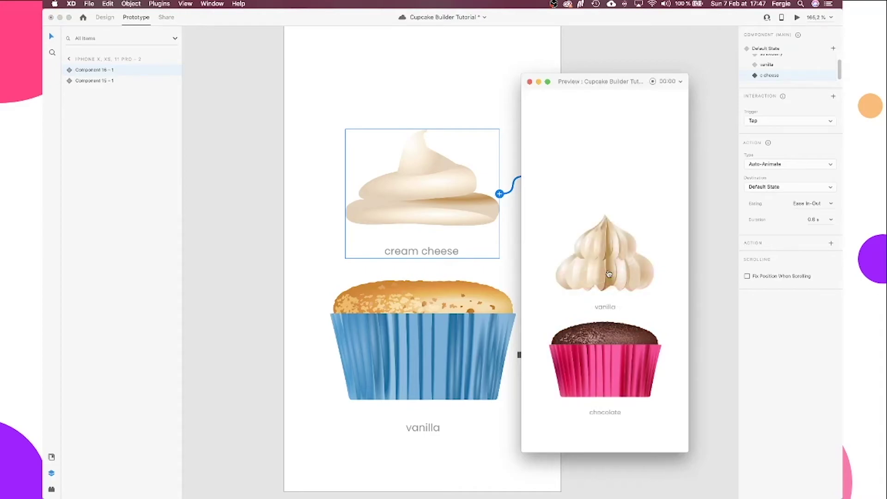
{"action": "left_click", "coordinate": [606, 365]}
{"action": "left_click", "coordinate": [605, 365]}
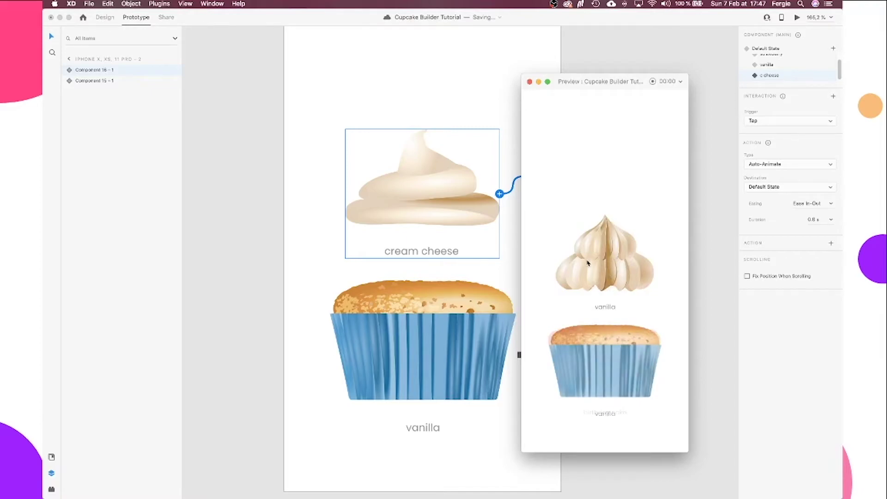
{"action": "left_click", "coordinate": [598, 259]}
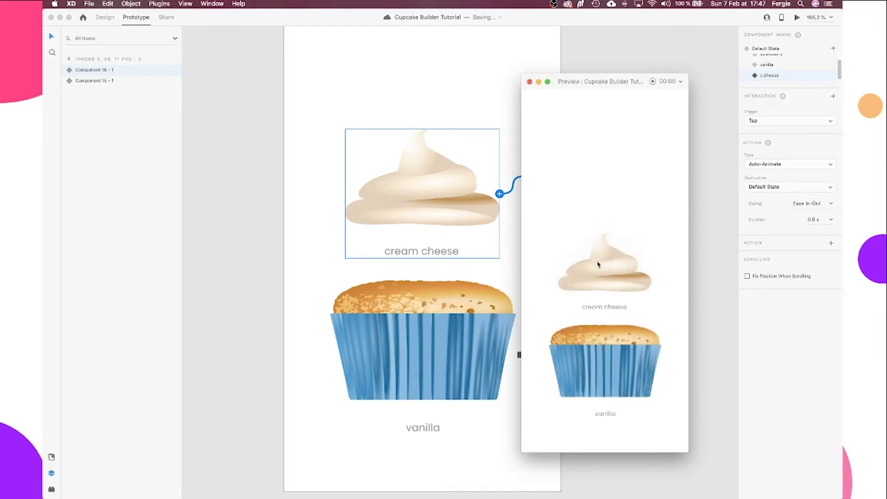
{"action": "left_click", "coordinate": [598, 264]}
{"action": "left_click", "coordinate": [614, 352]}
{"action": "left_click", "coordinate": [615, 352]}
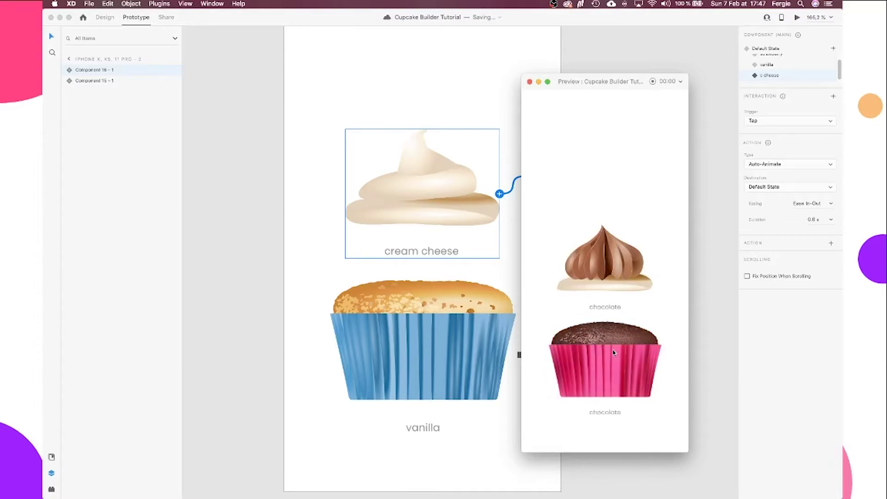
{"action": "left_click", "coordinate": [627, 282]}
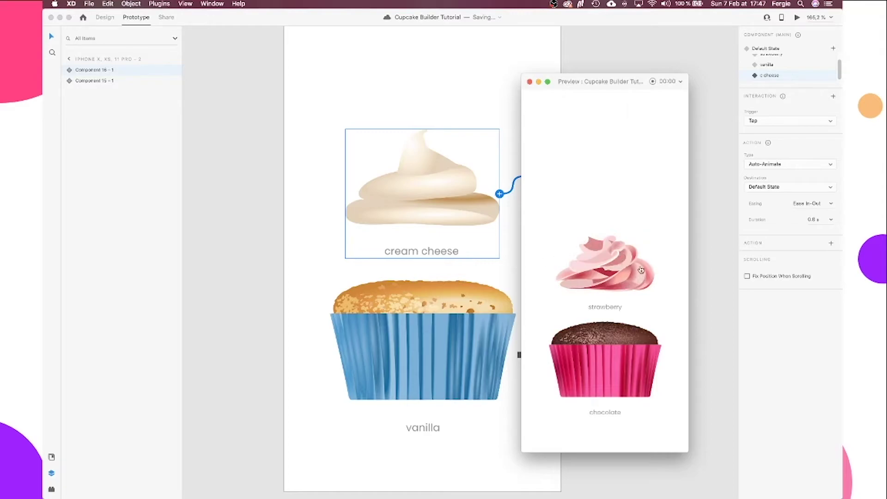
{"action": "left_click", "coordinate": [610, 265]}
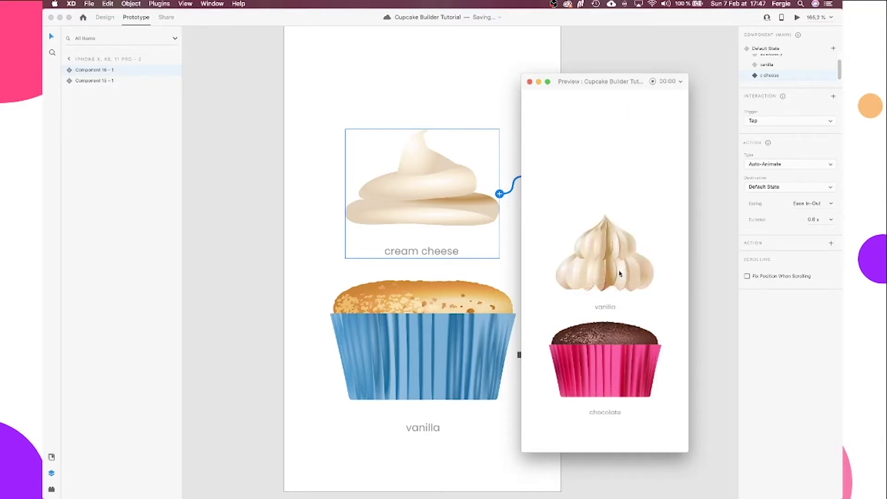
{"action": "left_click", "coordinate": [621, 273]}
{"action": "left_click", "coordinate": [620, 274]}
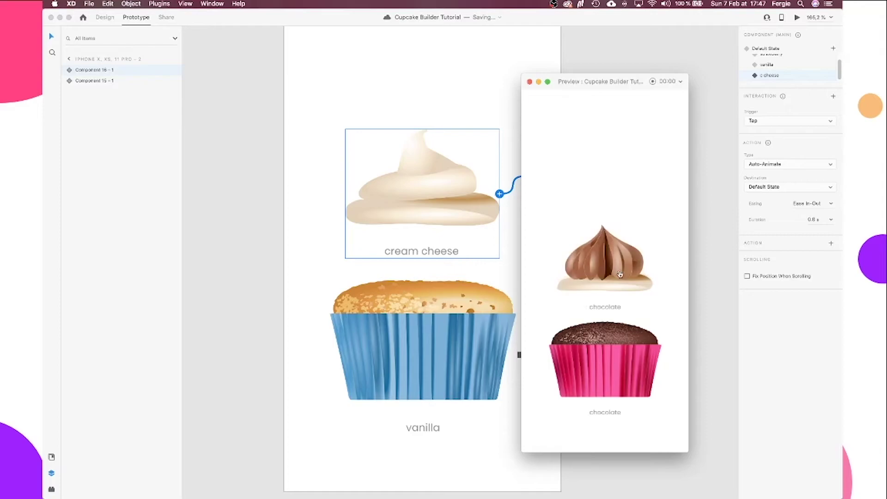
{"action": "left_click", "coordinate": [619, 275]}
{"action": "left_click", "coordinate": [608, 367]}
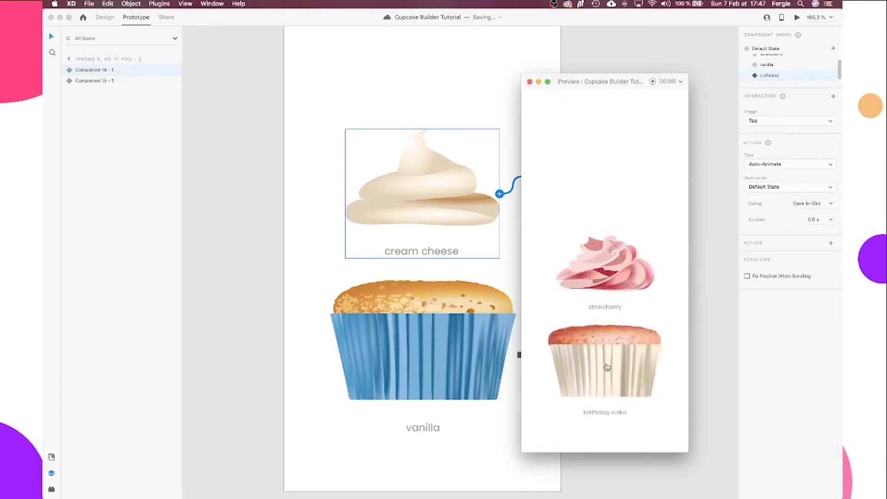
{"action": "left_click", "coordinate": [530, 82]}
{"action": "left_click", "coordinate": [582, 105]}
{"action": "scroll", "coordinate": [481, 165], "scroll_direction": "down", "scroll_amount": 10}
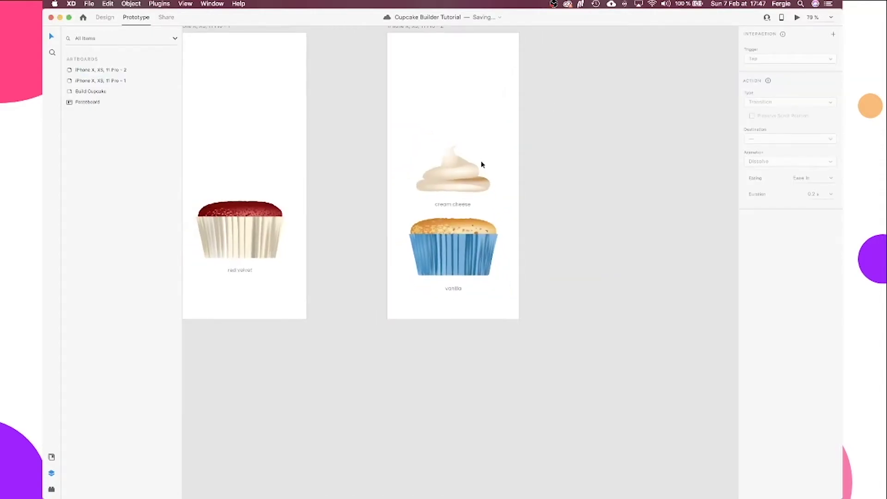
Undo an accidental move of the second phone screen and scroll to the pasteboard toppings
{"action": "left_click_drag", "start_coordinate": [422, 129], "coordinate": [493, 154]}
{"action": "key", "text": "super+z"}
{"action": "left_click", "coordinate": [352, 143]}
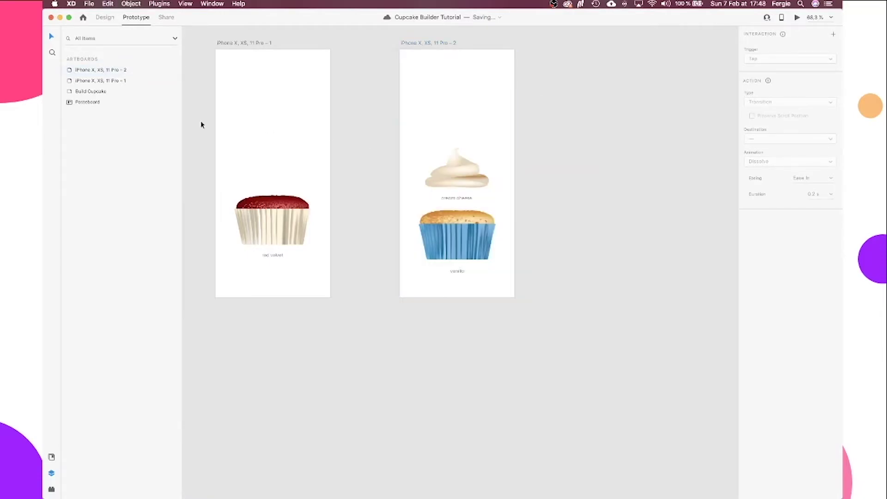
{"action": "scroll", "coordinate": [297, 169], "scroll_direction": "left", "scroll_amount": 8}
{"action": "scroll", "coordinate": [297, 168], "scroll_direction": "up", "scroll_amount": 4}
{"action": "scroll", "coordinate": [298, 202], "scroll_direction": "left", "scroll_amount": 8}
{"action": "scroll", "coordinate": [298, 202], "scroll_direction": "up", "scroll_amount": 5}
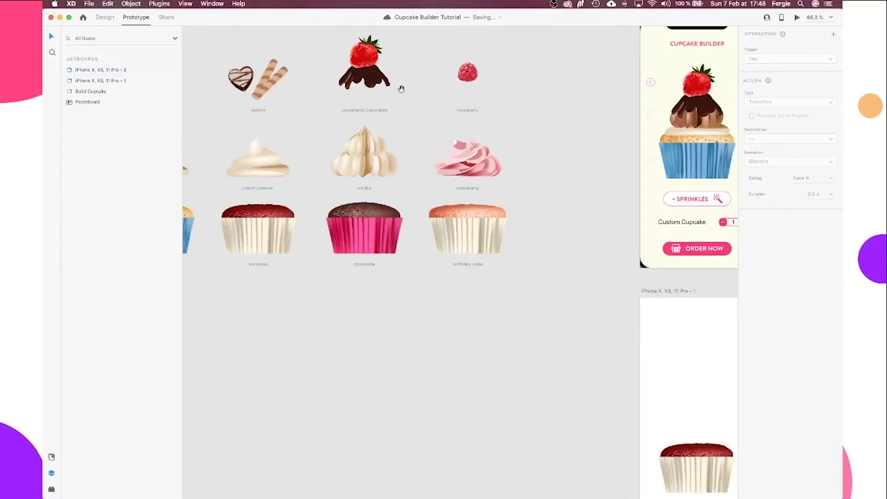
{"action": "scroll", "coordinate": [400, 88], "scroll_direction": "left", "scroll_amount": 5}
{"action": "scroll", "coordinate": [400, 87], "scroll_direction": "up", "scroll_amount": 4}
Copy the top row of topping artwork and place it on the iPhone screen above the frosting
{"action": "left_click_drag", "start_coordinate": [249, 129], "coordinate": [650, 234]}
{"action": "key", "text": "super+1"}
{"action": "key", "text": "super+c"}
{"action": "key", "text": "super+v"}
{"action": "key", "text": "shift+c"}
{"action": "key", "text": "shift+m"}
{"action": "left_click_drag", "start_coordinate": [461, 263], "coordinate": [223, 259]}
{"action": "scroll", "coordinate": [485, 335], "scroll_direction": "up", "scroll_amount": 6}
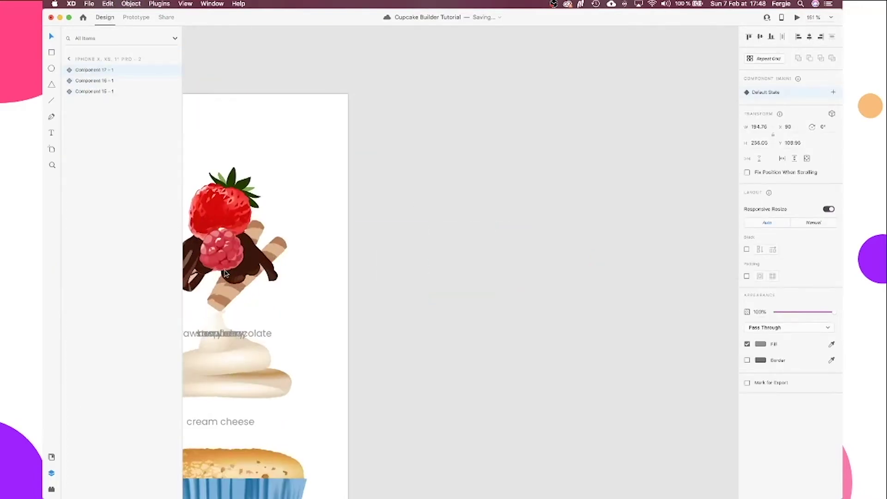
{"action": "scroll", "coordinate": [486, 336], "scroll_direction": "up", "scroll_amount": 5}
{"action": "scroll", "coordinate": [467, 381], "scroll_direction": "down", "scroll_amount": 2}
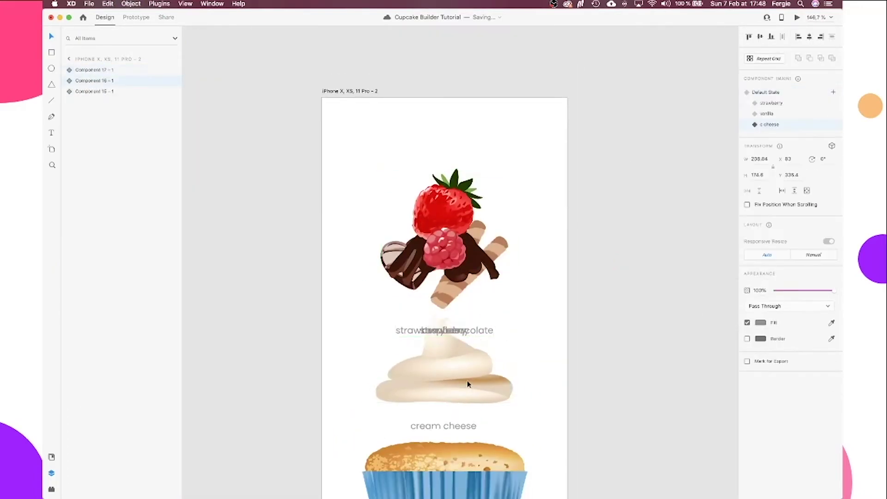
{"action": "left_click_drag", "start_coordinate": [465, 274], "coordinate": [464, 229]}
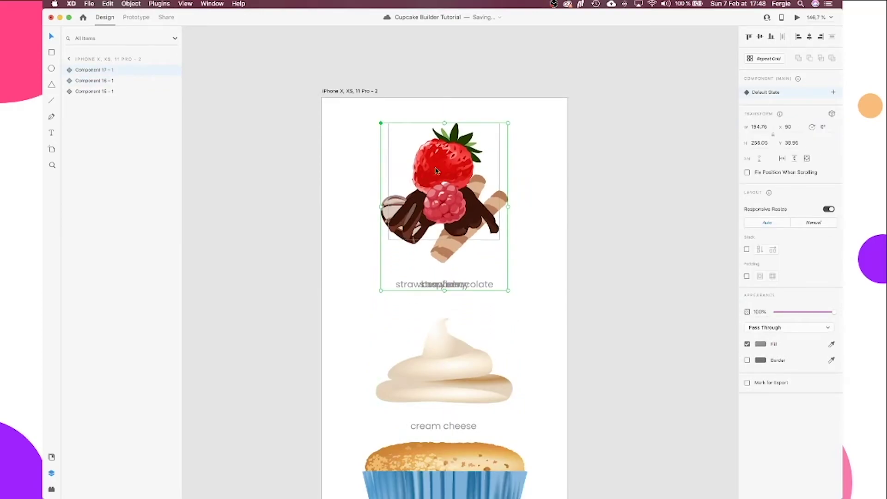
Inside the toppings component, align the strawberry, wafers and raspberry along their bottoms
{"action": "double_click", "coordinate": [465, 228]}
{"action": "left_click", "coordinate": [95, 156], "text": "super"}
{"action": "left_click", "coordinate": [95, 134], "text": "super"}
{"action": "left_click", "coordinate": [91, 91], "text": "super"}
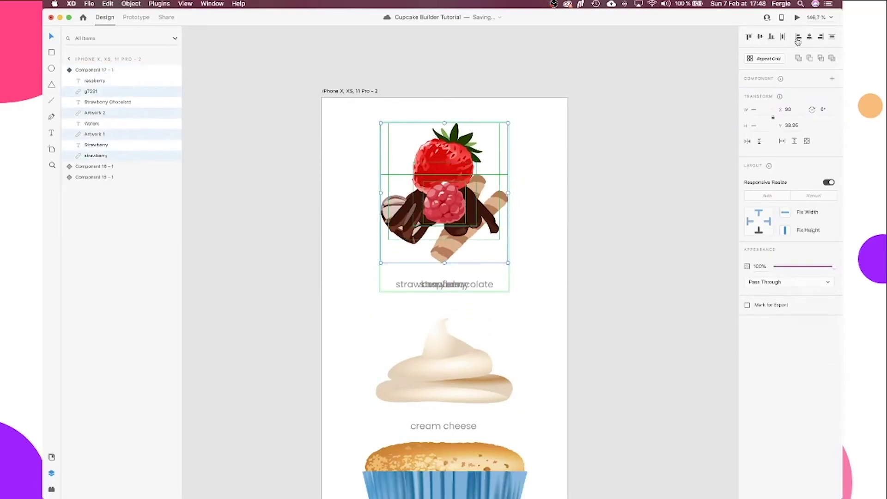
{"action": "left_click", "coordinate": [772, 37]}
{"action": "key", "text": "Escape"}
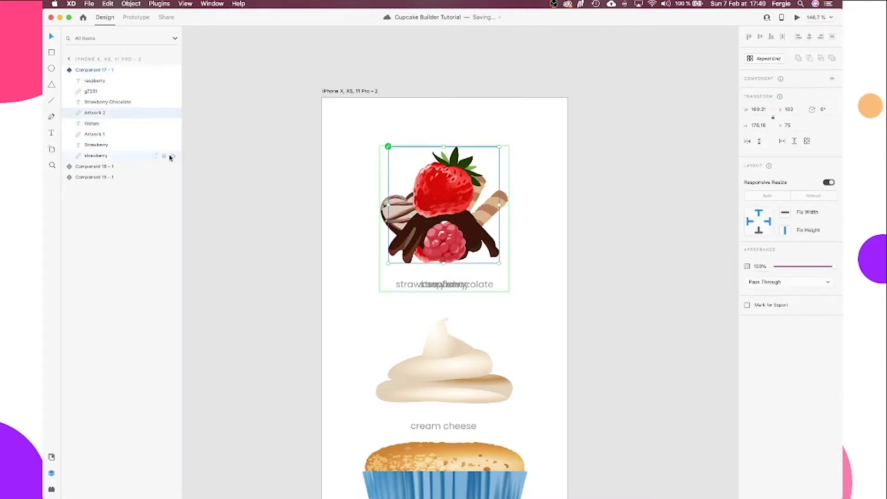
Hide the wafers, chocolate strawberry and raspberry artwork and labels so only the strawberry shows
{"action": "left_click", "coordinate": [173, 134]}
{"action": "left_click", "coordinate": [173, 123]}
{"action": "left_click", "coordinate": [173, 113]}
{"action": "left_click", "coordinate": [172, 102]}
{"action": "left_click", "coordinate": [173, 91]}
{"action": "left_click", "coordinate": [172, 81]}
{"action": "left_click", "coordinate": [525, 240]}
Add a 'wafer' state to the toppings component showing the wafers instead of the strawberry
{"action": "scroll", "coordinate": [525, 239], "scroll_direction": "down", "scroll_amount": 1}
{"action": "left_click", "coordinate": [444, 208]}
{"action": "left_click", "coordinate": [833, 92]}
{"action": "left_click", "coordinate": [763, 95]}
{"action": "type", "text": "wafer"}
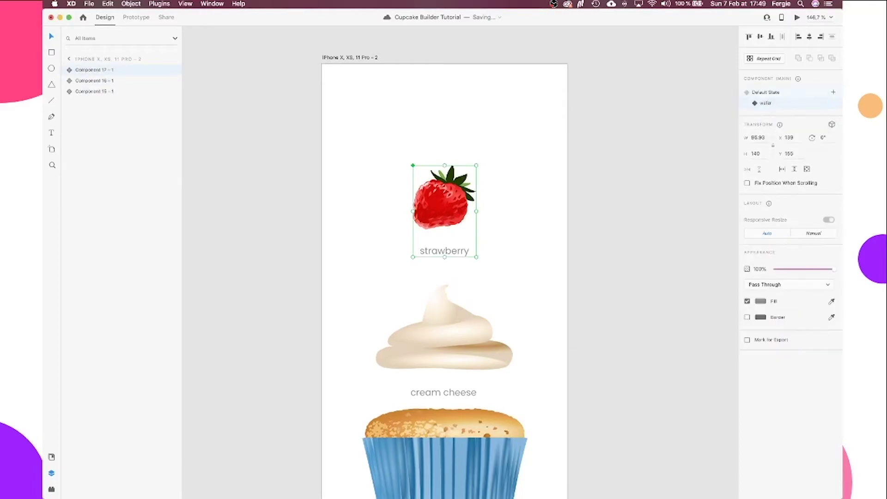
{"action": "double_click", "coordinate": [447, 205]}
{"action": "left_click", "coordinate": [173, 134]}
{"action": "left_click", "coordinate": [173, 124]}
{"action": "key", "text": "Escape"}
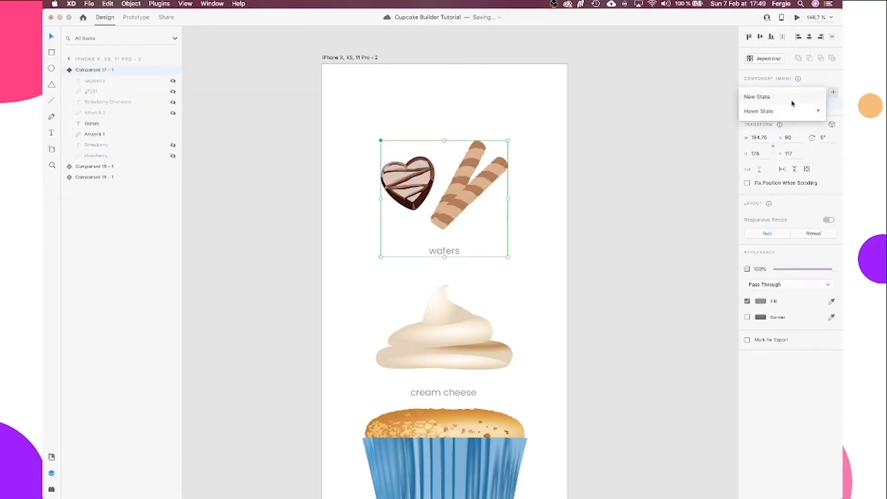
Add a 'chocolate strawberry' state that hides the wafers and shows the chocolate strawberry
{"action": "left_click", "coordinate": [833, 92]}
{"action": "left_click", "coordinate": [792, 103]}
{"action": "type", "text": "chocolate strawberry"}
{"action": "key", "text": "Return"}
{"action": "double_click", "coordinate": [444, 199]}
{"action": "left_click", "coordinate": [173, 123]}
{"action": "left_click", "coordinate": [172, 135]}
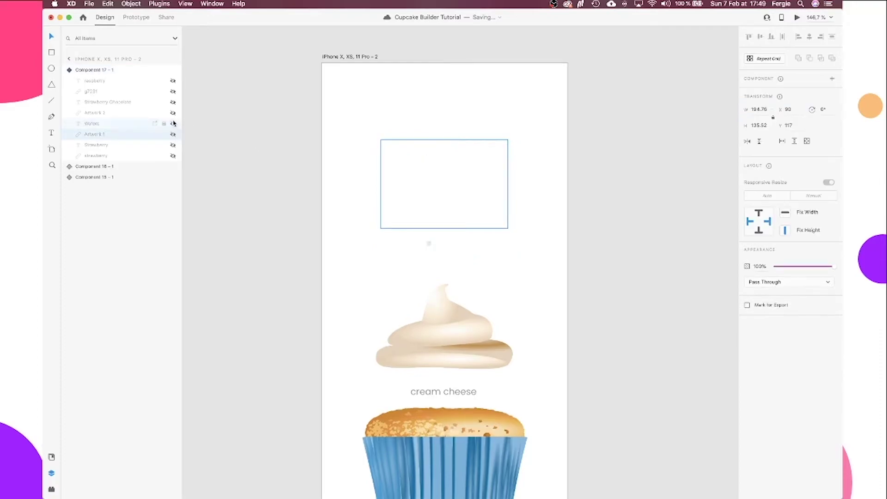
{"action": "left_click", "coordinate": [173, 102]}
{"action": "left_click", "coordinate": [173, 112]}
{"action": "key", "text": "Escape"}
Add a raspberry state to the toppings that shows the raspberry artwork
{"action": "left_click", "coordinate": [833, 79]}
{"action": "double_click", "coordinate": [444, 250]}
{"action": "left_click", "coordinate": [173, 112]}
{"action": "left_click", "coordinate": [175, 93]}
In Prototype mode, add Tap interactions on the toppings to the chocolate strawberry and raspberry states
{"action": "left_click", "coordinate": [276, 119]}
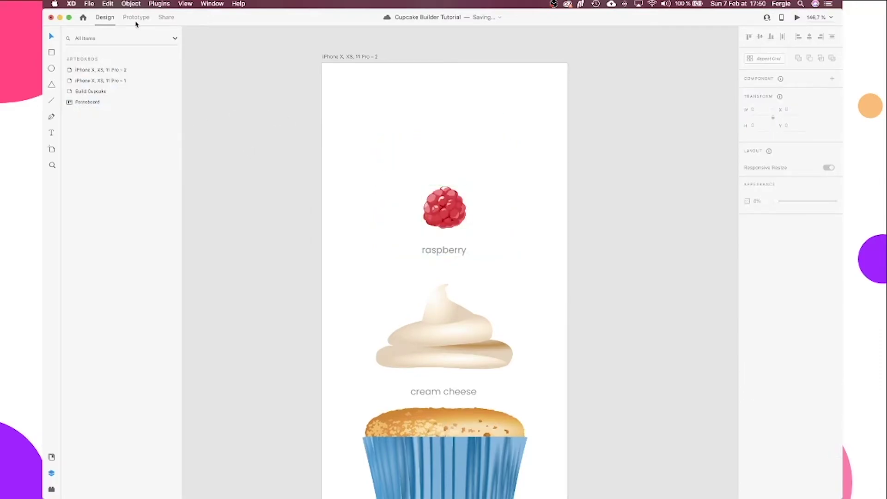
{"action": "left_click", "coordinate": [136, 17]}
{"action": "left_click", "coordinate": [766, 48]}
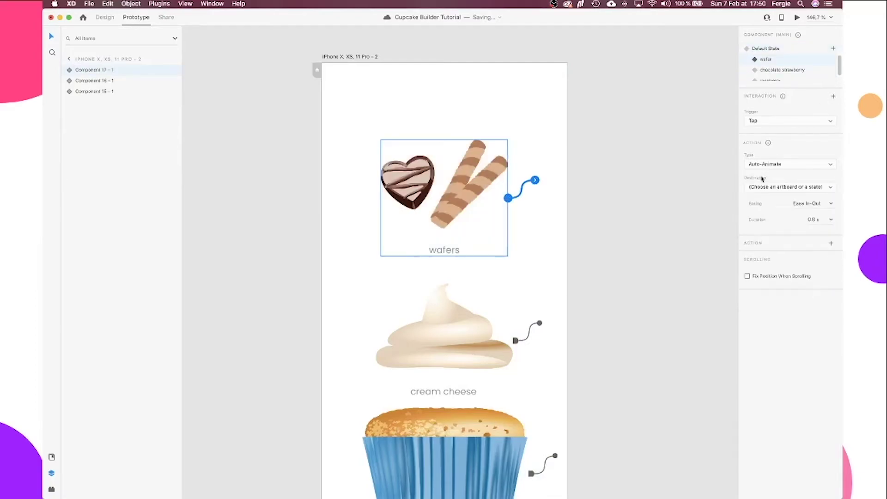
{"action": "left_click", "coordinate": [783, 69]}
{"action": "left_click", "coordinate": [804, 187]}
{"action": "scroll", "coordinate": [781, 70], "scroll_direction": "down", "scroll_amount": 1}
{"action": "left_click", "coordinate": [770, 75]}
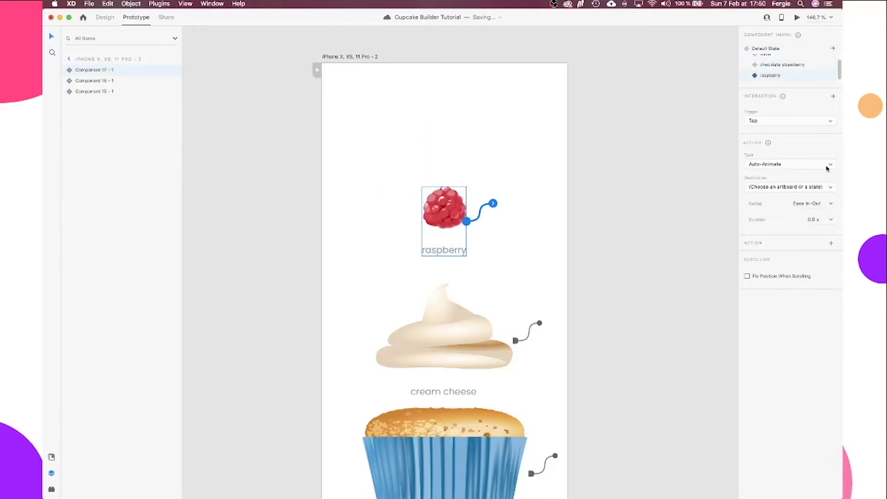
{"action": "left_click", "coordinate": [827, 187]}
{"action": "left_click", "coordinate": [586, 142]}
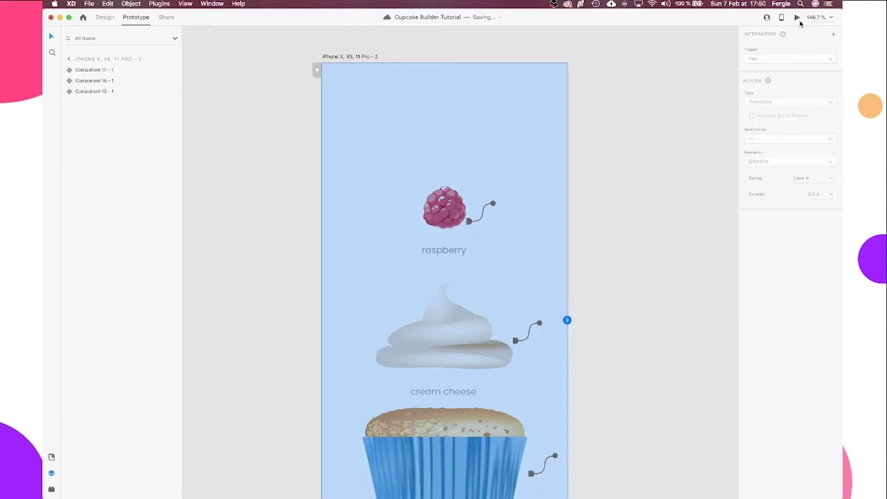
{"action": "left_click", "coordinate": [798, 17]}
{"action": "left_click", "coordinate": [604, 193]}
{"action": "left_click", "coordinate": [605, 193]}
{"action": "left_click", "coordinate": [605, 194]}
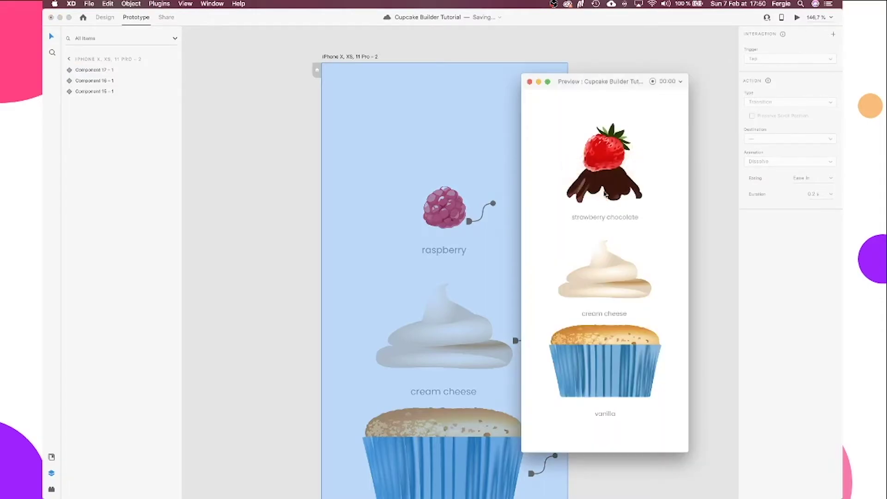
{"action": "left_click", "coordinate": [605, 194]}
{"action": "left_click", "coordinate": [605, 194]}
{"action": "left_click", "coordinate": [606, 194]}
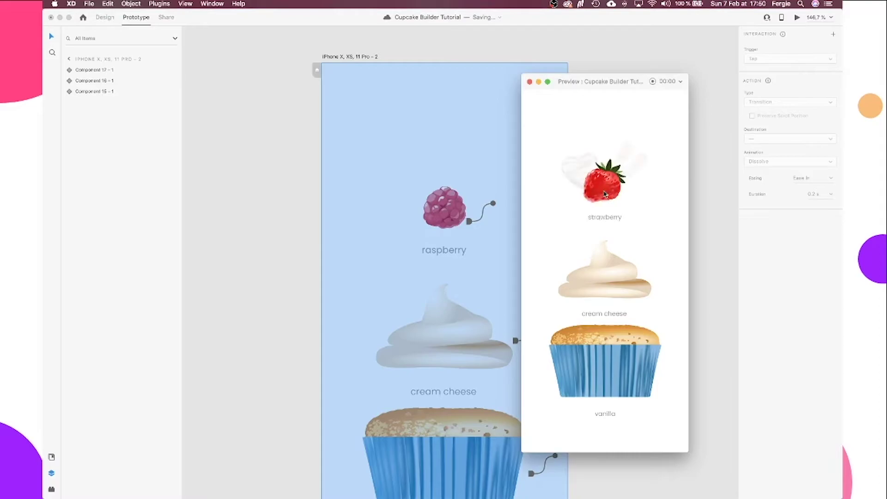
{"action": "left_click", "coordinate": [605, 194]}
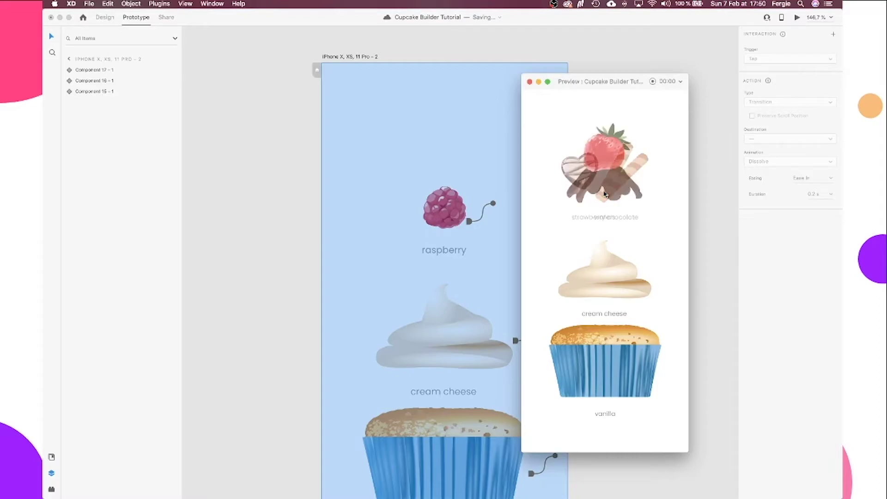
{"action": "left_click", "coordinate": [530, 81]}
{"action": "left_click", "coordinate": [633, 188]}
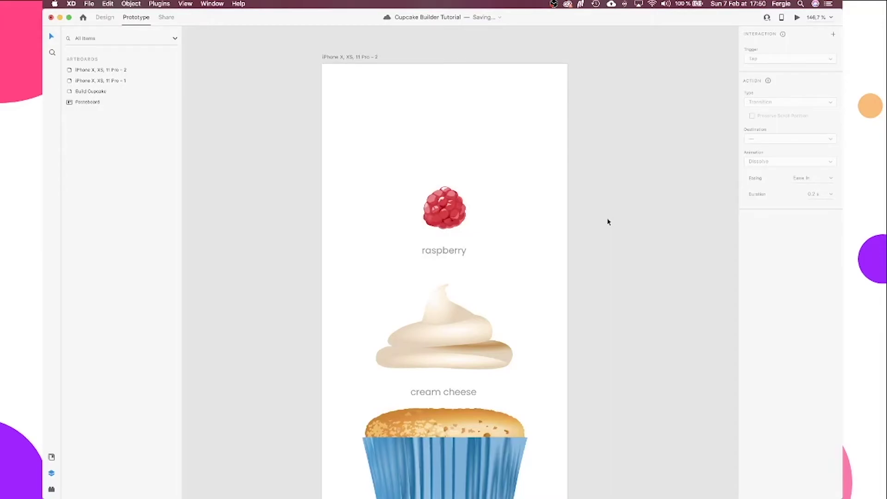
{"action": "scroll", "coordinate": [609, 222], "scroll_direction": "down", "scroll_amount": 2}
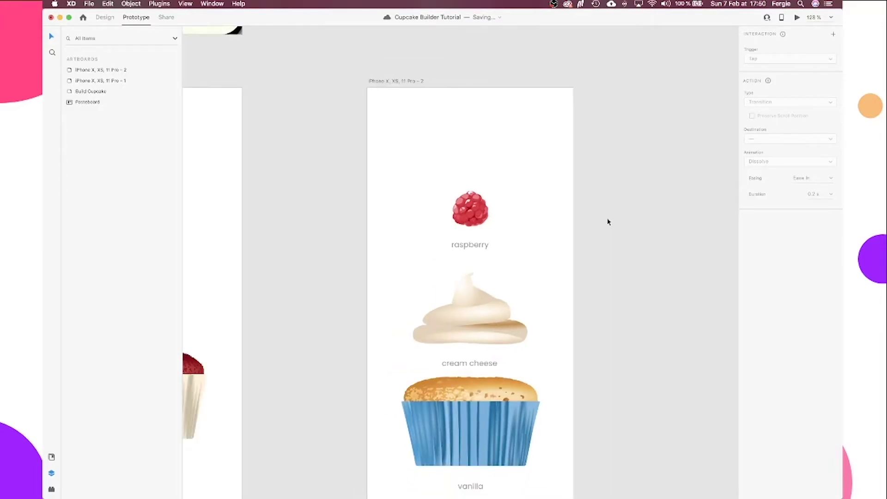
{"action": "scroll", "coordinate": [608, 222], "scroll_direction": "down", "scroll_amount": 4}
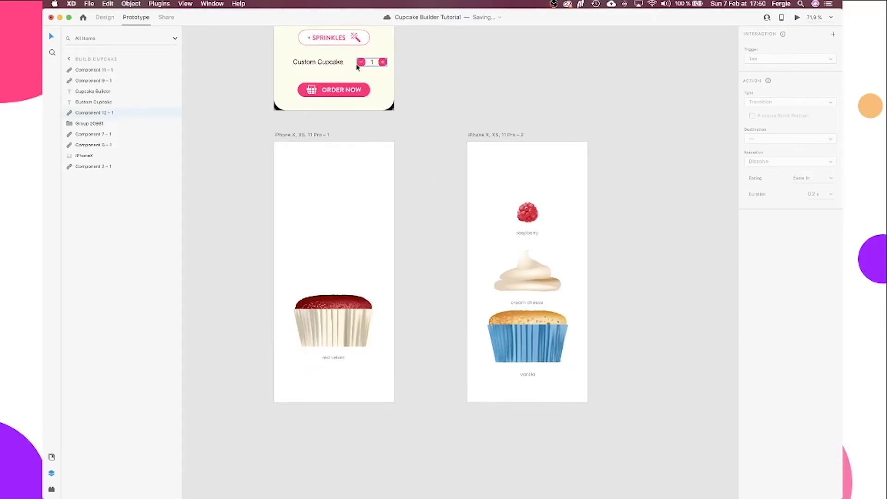
{"action": "left_click", "coordinate": [383, 63]}
{"action": "left_click", "coordinate": [797, 17]}
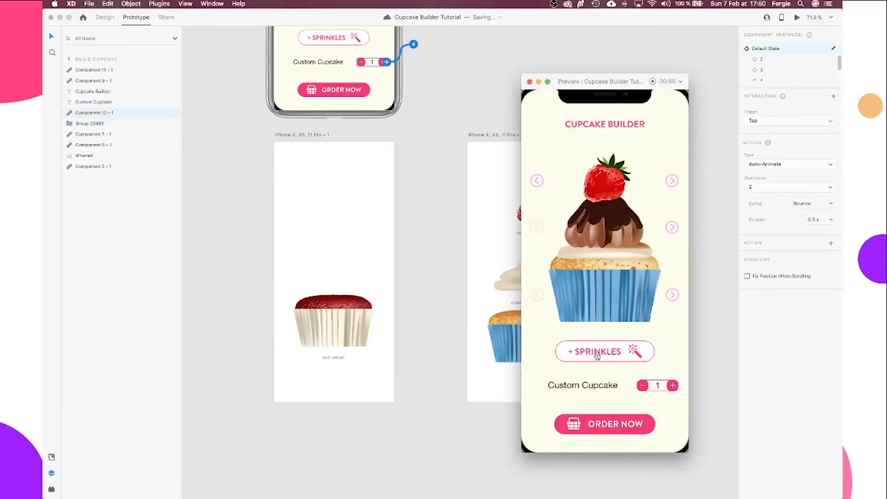
{"action": "left_click", "coordinate": [598, 357]}
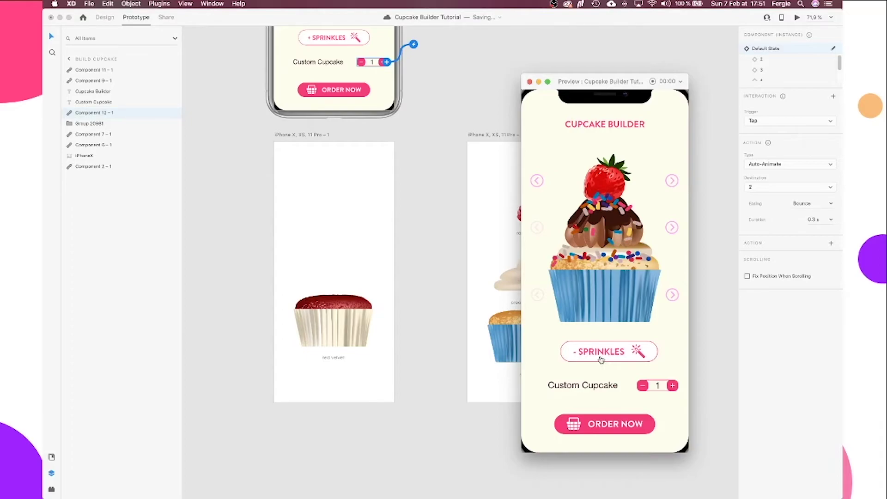
{"action": "left_click", "coordinate": [601, 359]}
{"action": "left_click", "coordinate": [601, 357]}
{"action": "left_click", "coordinate": [601, 357]}
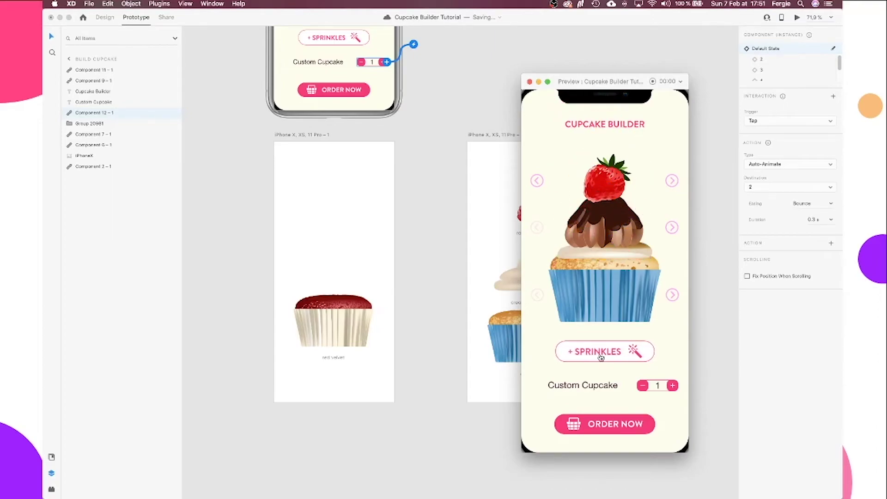
{"action": "left_click", "coordinate": [600, 357]}
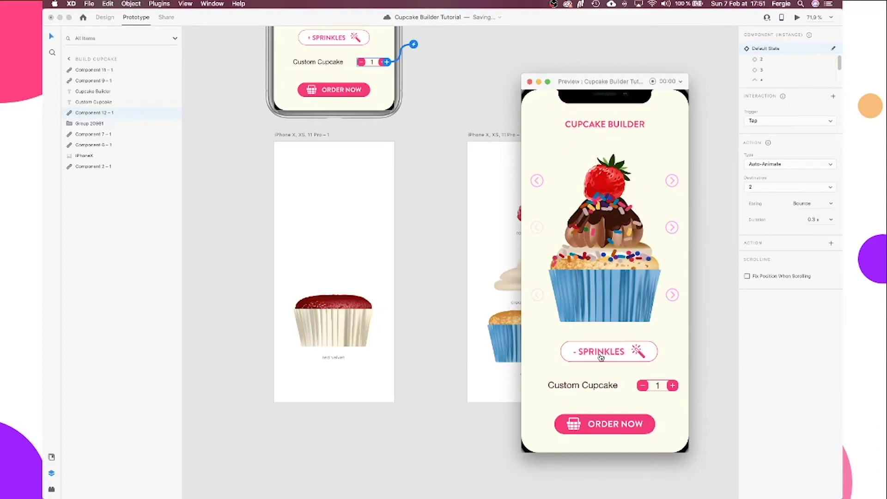
{"action": "left_click", "coordinate": [601, 357]}
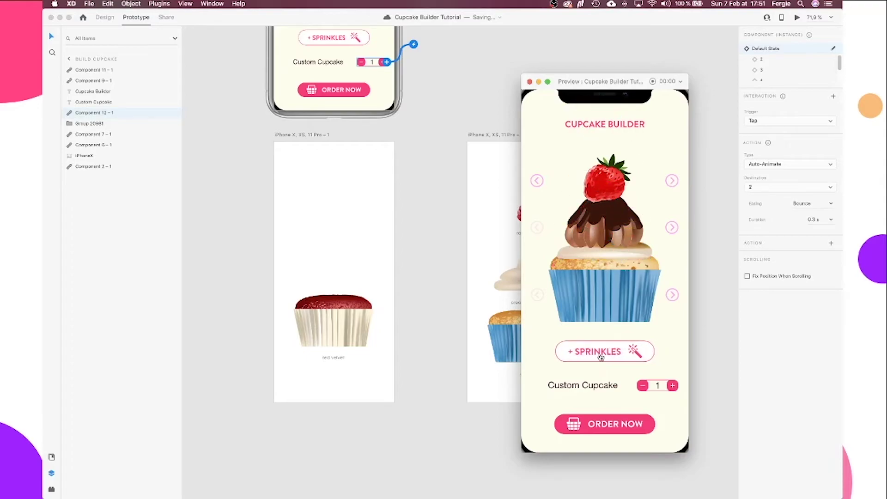
{"action": "left_click", "coordinate": [530, 82]}
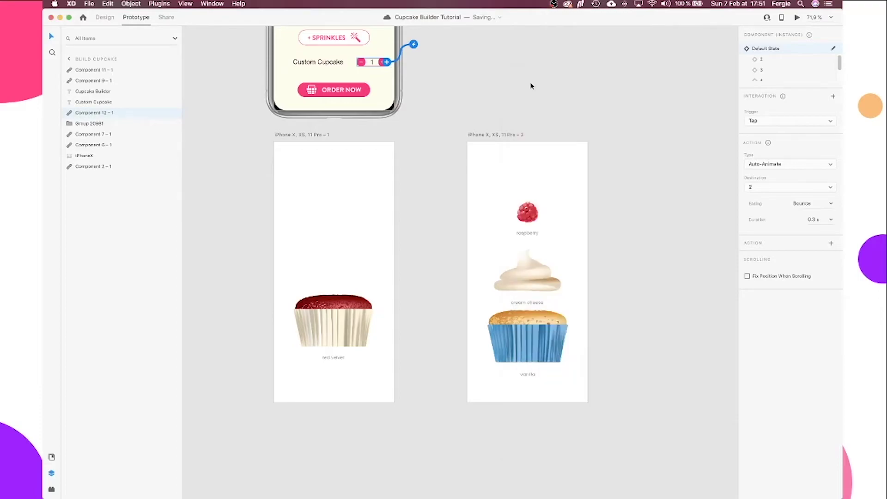
Add a '+ sprinkles' text label on the empty canvas in Design mode
{"action": "scroll", "coordinate": [485, 100], "scroll_direction": "up", "scroll_amount": 10}
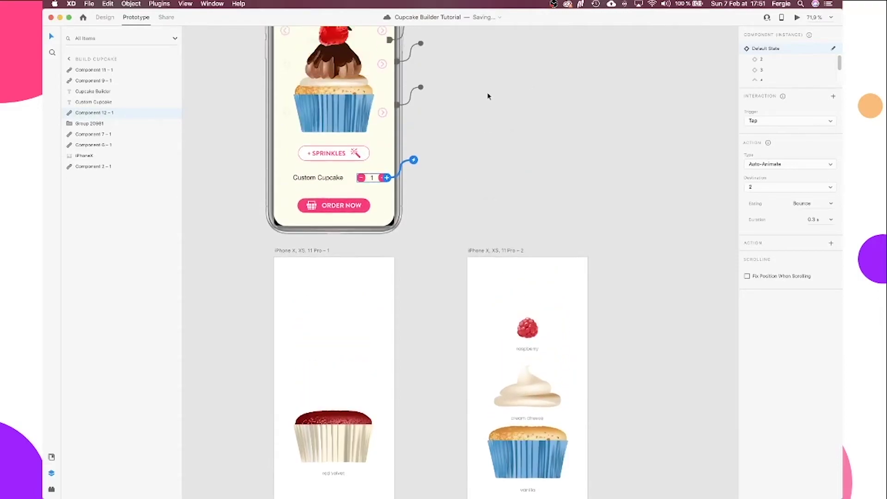
{"action": "scroll", "coordinate": [481, 263], "scroll_direction": "up", "scroll_amount": 5}
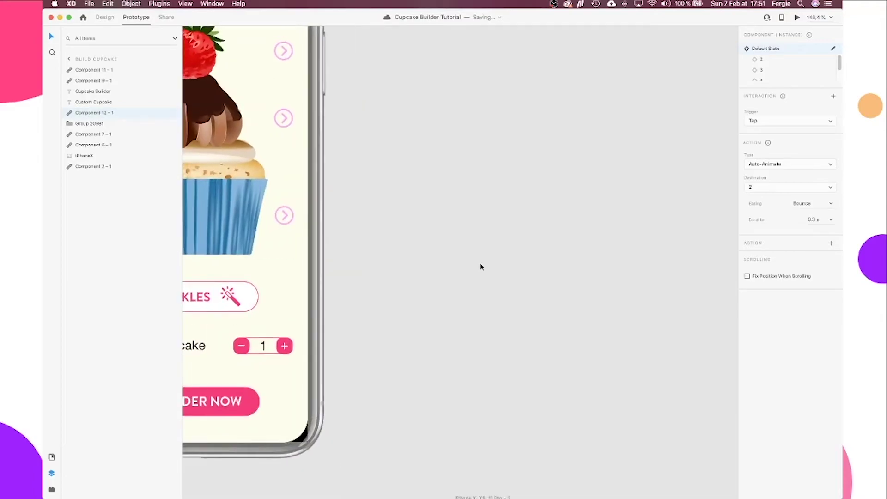
{"action": "key", "text": "ctrl+Tab"}
{"action": "key", "text": "t"}
{"action": "left_click", "coordinate": [501, 276]}
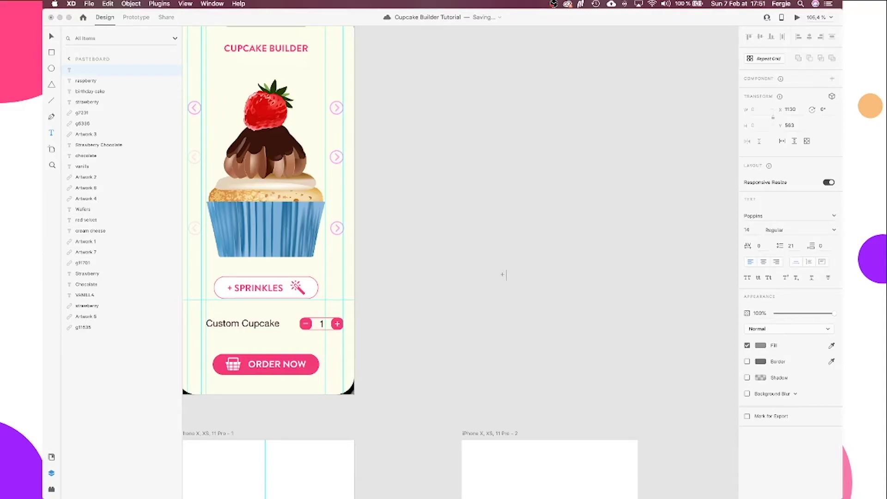
{"action": "type", "text": "+ sprinkles"}
{"action": "key", "text": "Escape"}
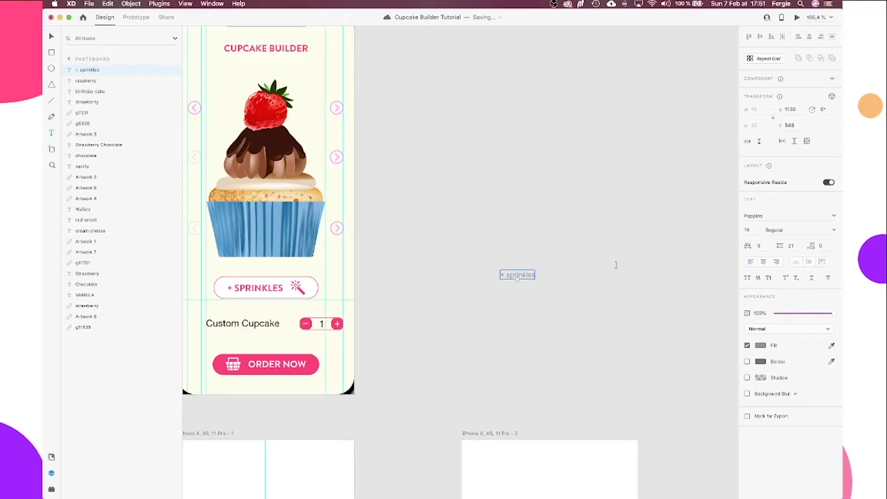
Paste the sprinkles button text's appearance onto the new '+ sprinkles' label
{"action": "left_click", "coordinate": [252, 288], "text": "super"}
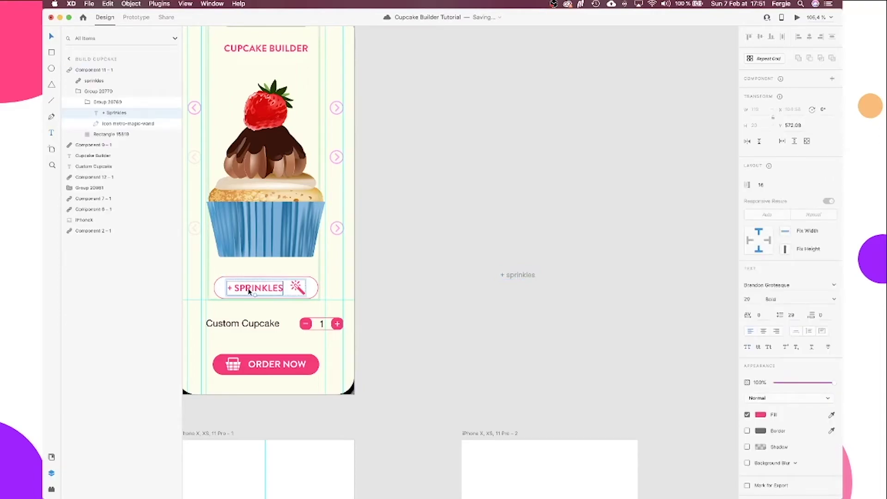
{"action": "left_click", "coordinate": [518, 276]}
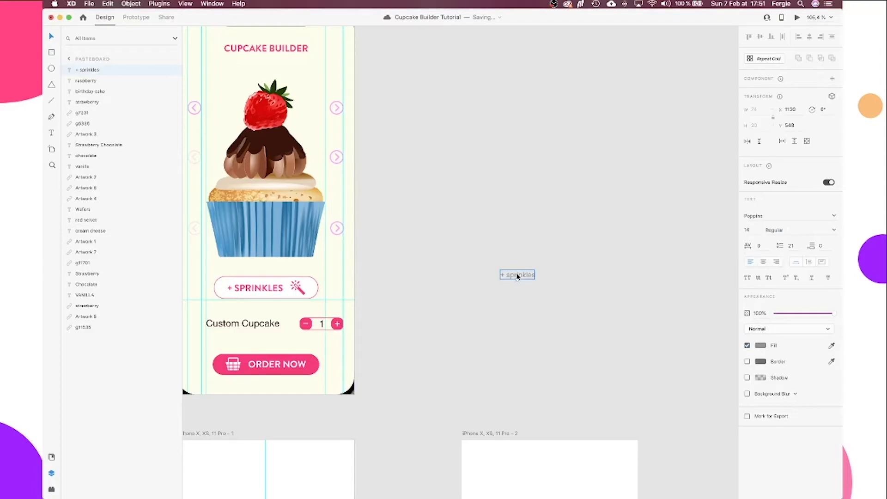
{"action": "key", "text": "super+alt+v"}
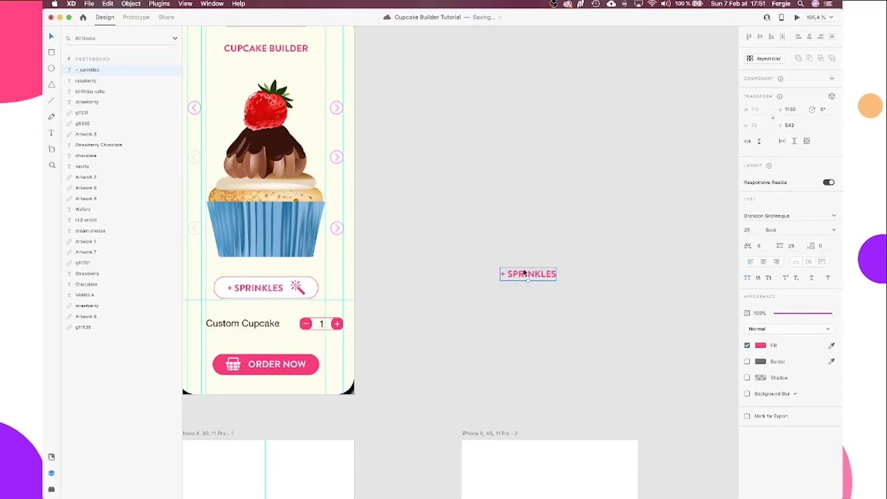
Draw a white rectangle near the + SPRINKLES label with a height of 60
{"action": "key", "text": "r"}
{"action": "left_click_drag", "start_coordinate": [478, 258], "coordinate": [573, 288]}
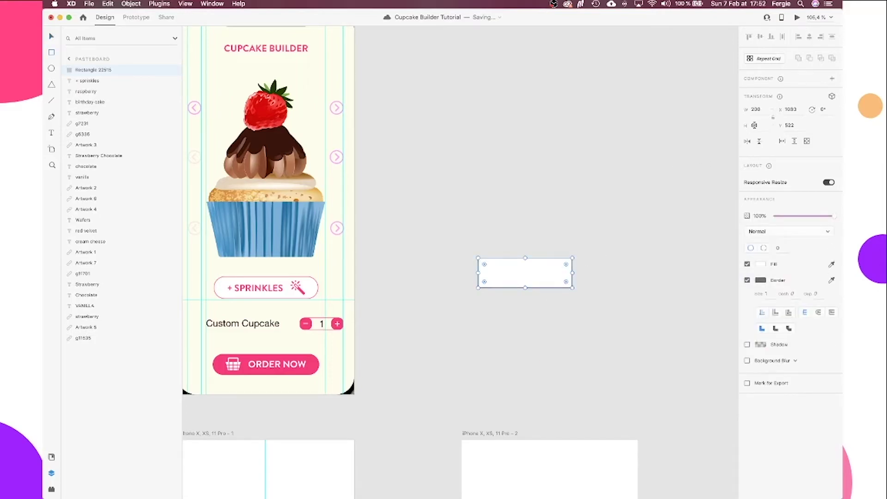
{"action": "left_click", "coordinate": [762, 124]}
{"action": "type", "text": "62"}
{"action": "key", "text": "BackSpace"}
{"action": "type", "text": "0"}
{"action": "key", "text": "Return"}
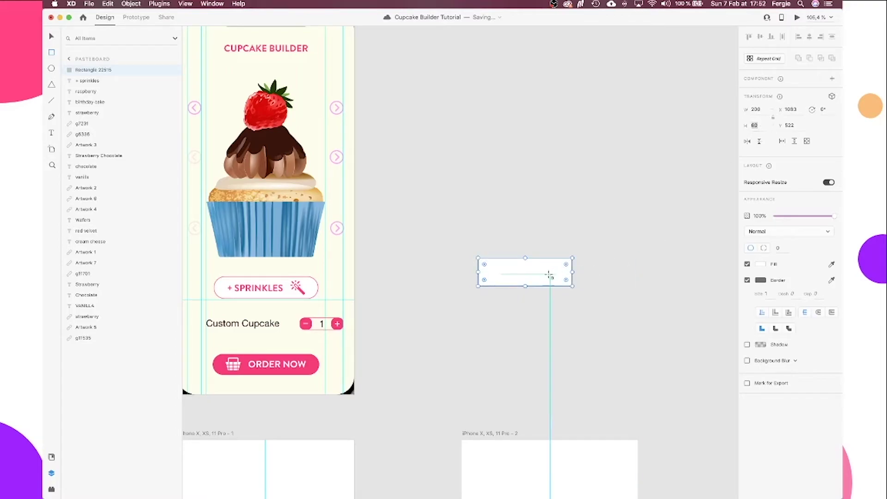
Send the rectangle behind the label, centre both, and group them
{"action": "key", "text": "super+l"}
{"action": "key", "text": "super+bracketleft"}
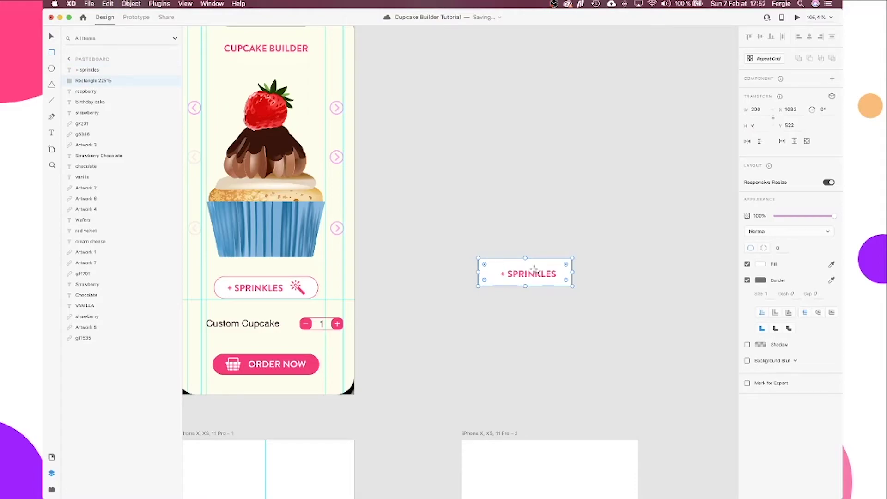
{"action": "left_click", "coordinate": [534, 253]}
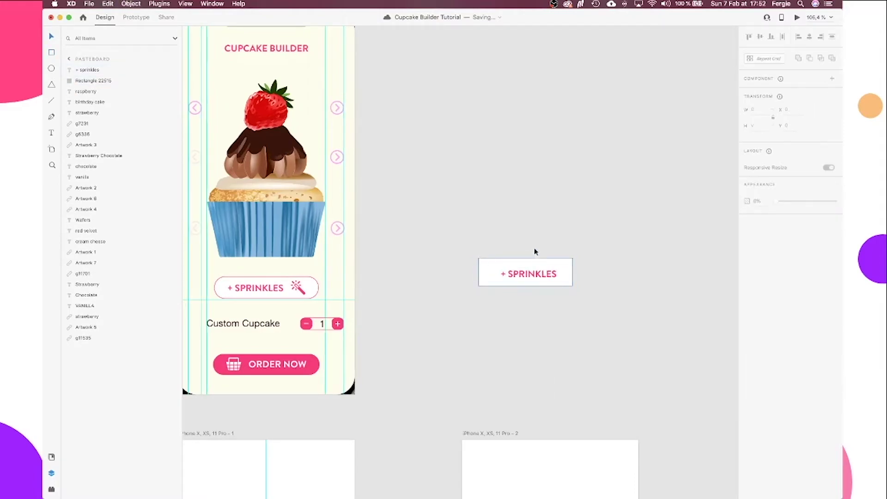
{"action": "left_click_drag", "start_coordinate": [535, 249], "coordinate": [530, 298]}
{"action": "left_click", "coordinate": [760, 37]}
{"action": "left_click", "coordinate": [811, 38]}
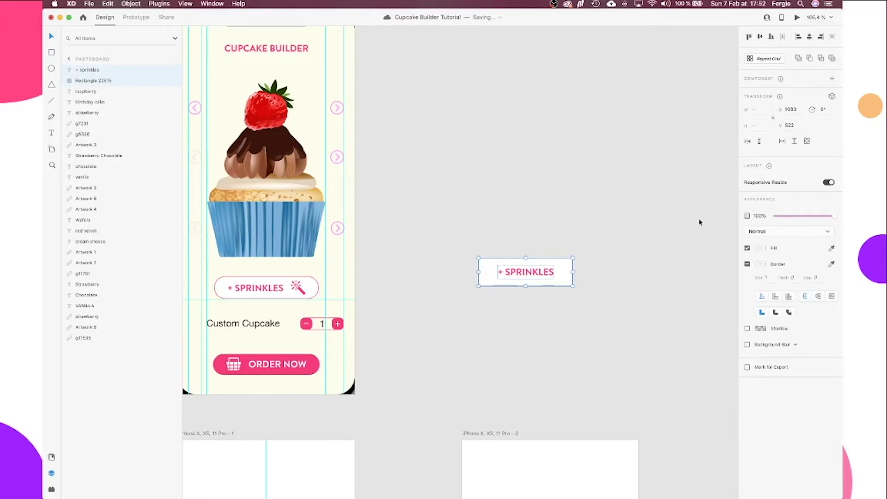
{"action": "key", "text": "super+g"}
Turn on padding for the group with 32 px on the left and right sides
{"action": "left_click", "coordinate": [747, 234]}
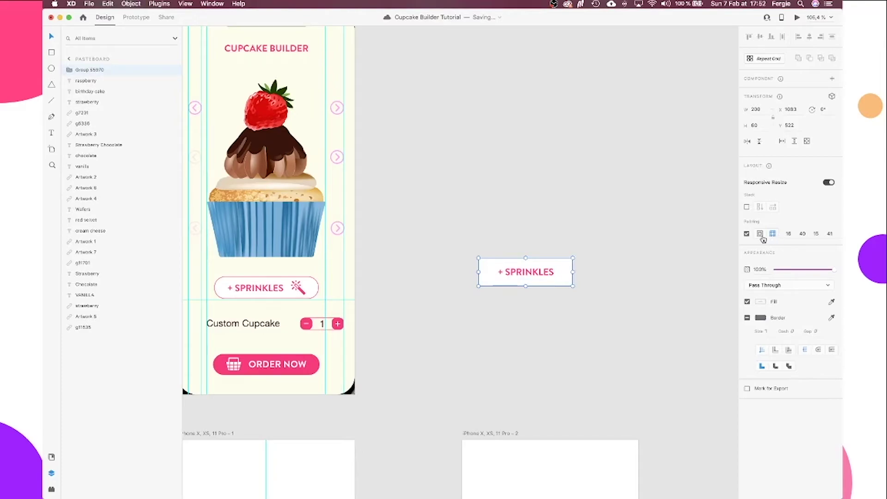
{"action": "left_click", "coordinate": [760, 234]}
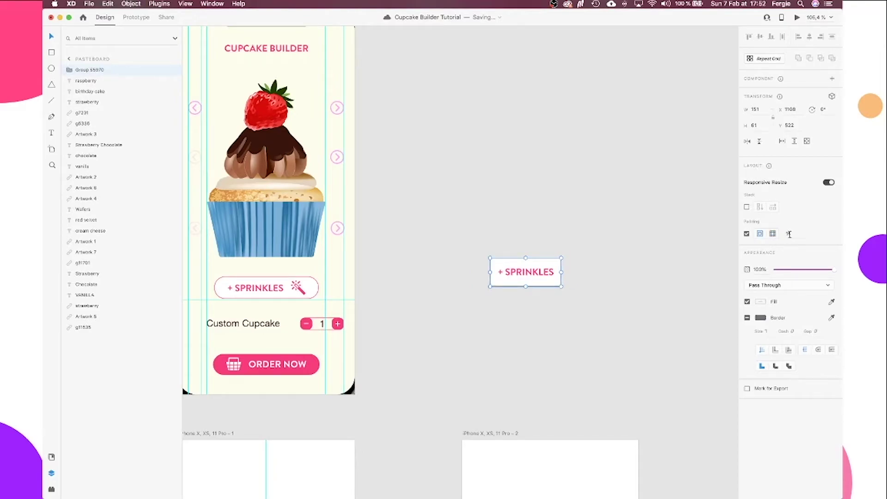
{"action": "left_click", "coordinate": [773, 233]}
{"action": "type", "text": "32"}
{"action": "key", "text": "Tab"}
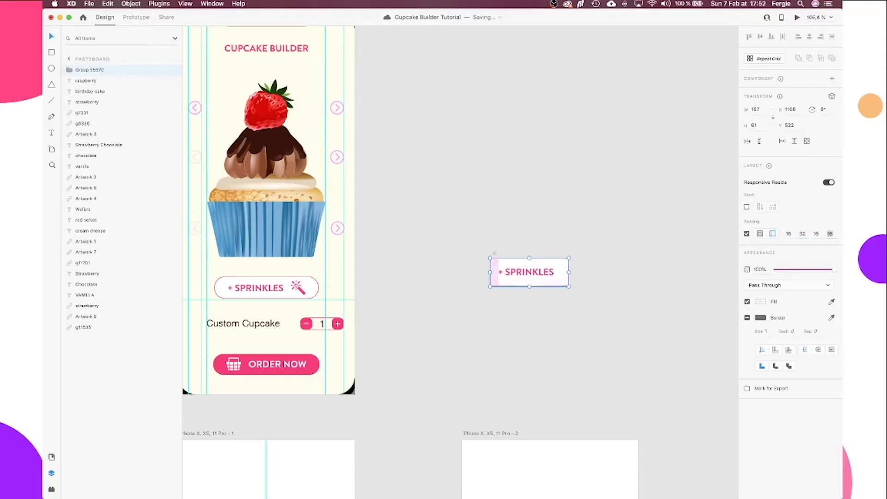
{"action": "type", "text": "32"}
{"action": "key", "text": "Return"}
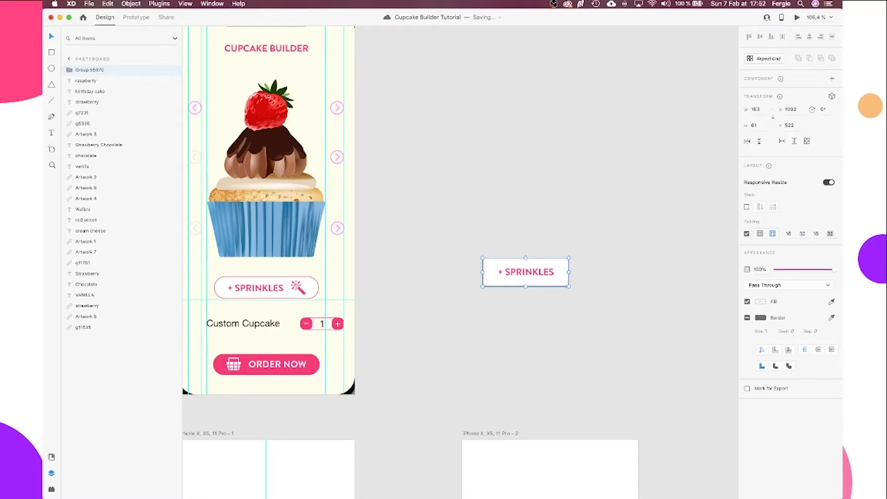
Round the rectangle's corners fully into a pill shape and reselect the button group
{"action": "double_click", "coordinate": [563, 265]}
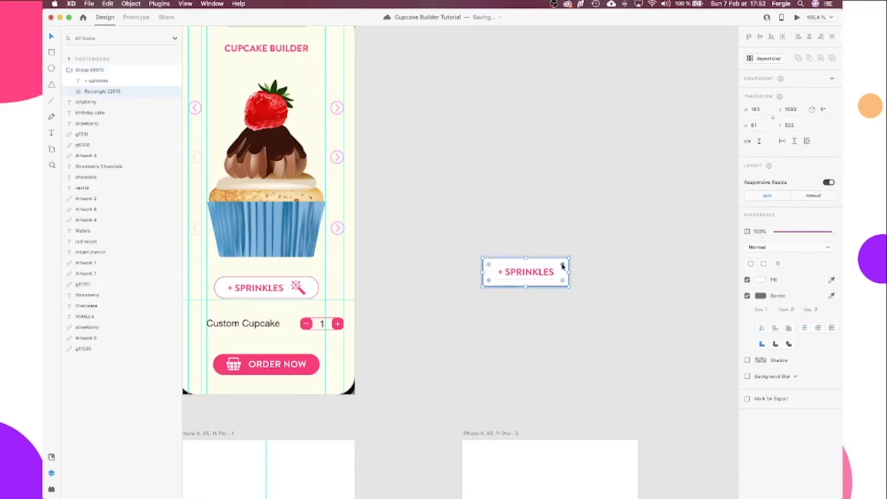
{"action": "left_click_drag", "start_coordinate": [563, 264], "coordinate": [553, 272]}
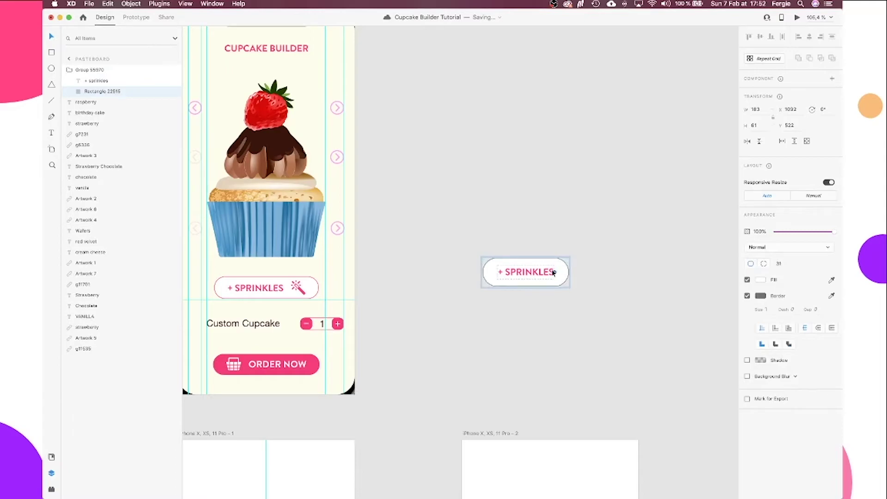
{"action": "left_click", "coordinate": [569, 250]}
{"action": "left_click", "coordinate": [549, 271]}
{"action": "scroll", "coordinate": [544, 269], "scroll_direction": "down", "scroll_amount": 3}
{"action": "scroll", "coordinate": [544, 269], "scroll_direction": "down", "scroll_amount": 1}
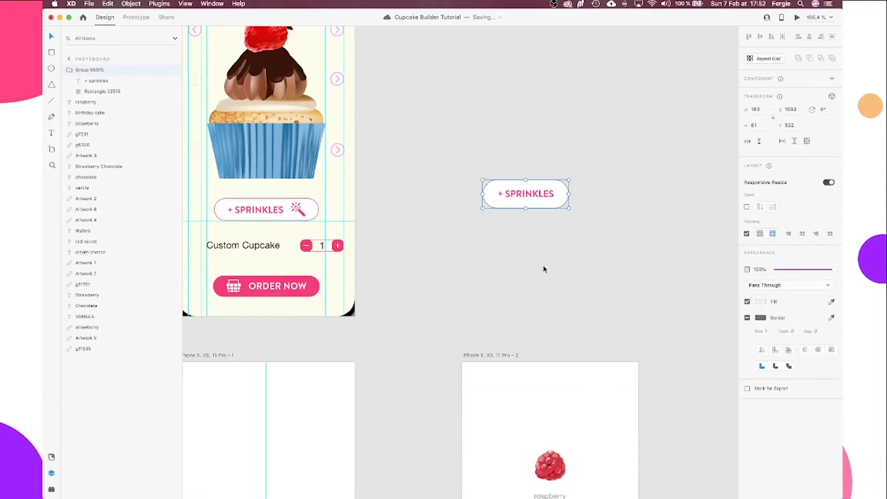
{"action": "scroll", "coordinate": [544, 270], "scroll_direction": "down", "scroll_amount": 5}
Move the + SPRINKLES button down onto the iPhone artboard
{"action": "scroll", "coordinate": [544, 213], "scroll_direction": "down", "scroll_amount": 5}
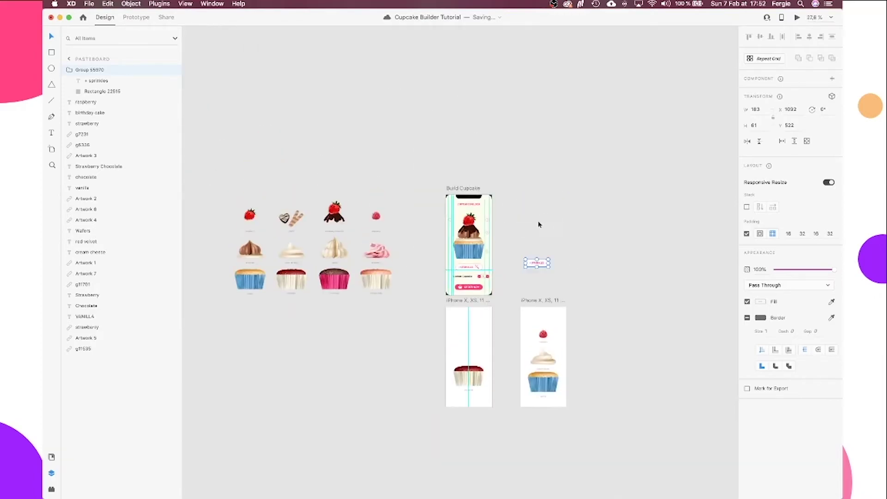
{"action": "left_click_drag", "start_coordinate": [539, 268], "coordinate": [547, 405]}
{"action": "scroll", "coordinate": [547, 405], "scroll_direction": "up", "scroll_amount": 2}
{"action": "scroll", "coordinate": [546, 405], "scroll_direction": "up", "scroll_amount": 5}
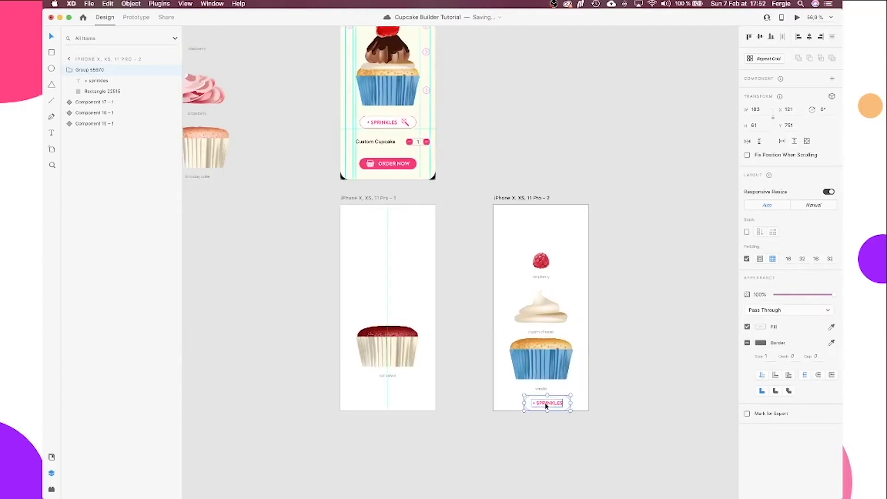
Switch the topping to chocolate strawberry and the frosting to vanilla, nudging the frosting down
{"action": "left_click", "coordinate": [544, 214]}
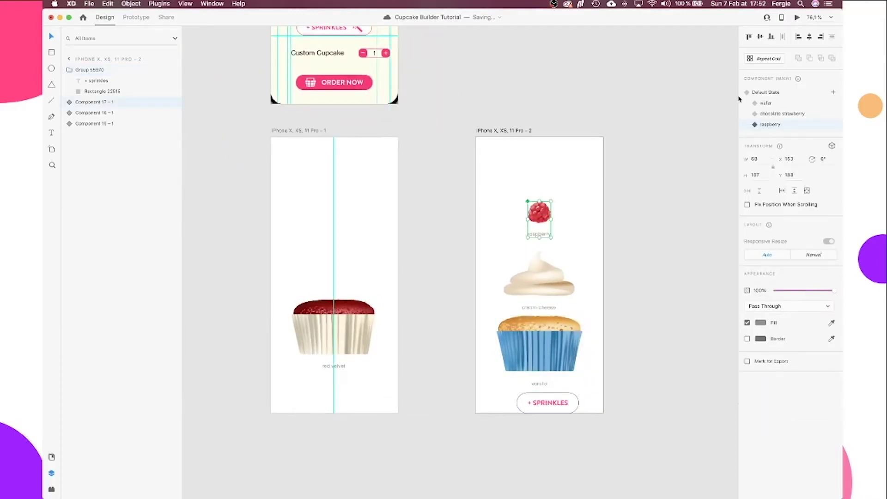
{"action": "left_click", "coordinate": [783, 114]}
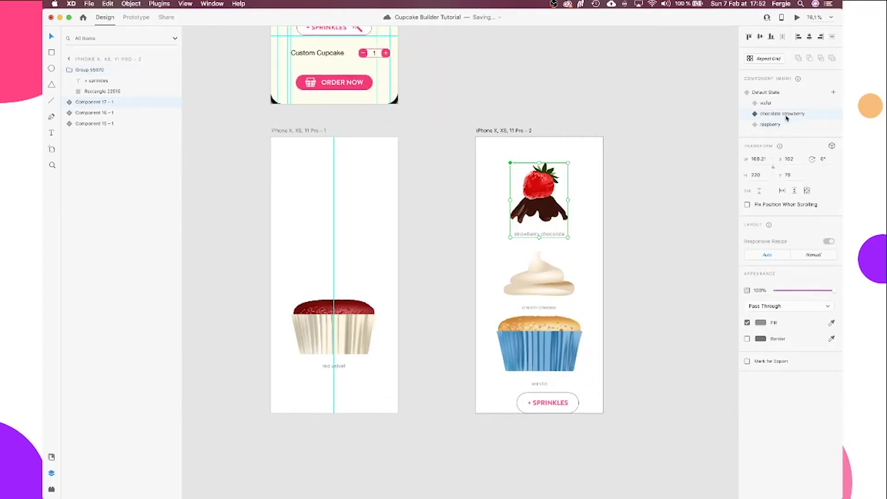
{"action": "left_click", "coordinate": [531, 293]}
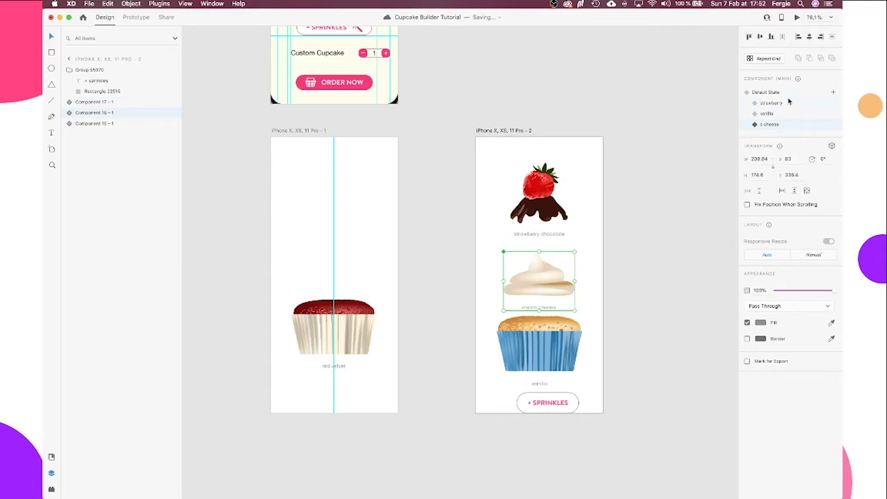
{"action": "left_click", "coordinate": [785, 114]}
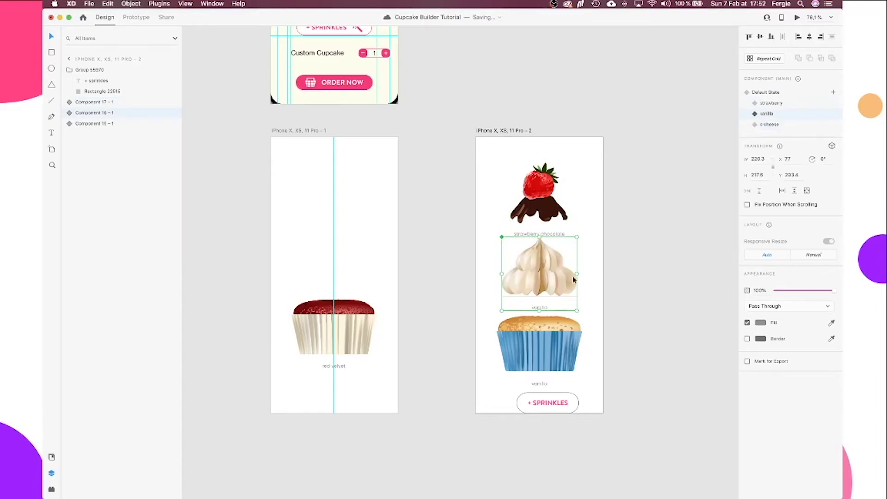
{"action": "left_click_drag", "start_coordinate": [551, 276], "coordinate": [551, 280]}
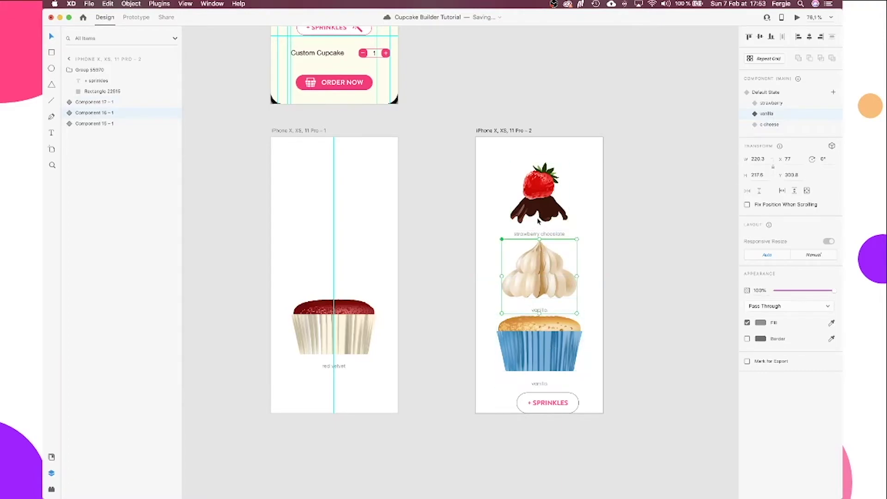
Select the cupcake stack and centre the + SPRINKLES button beneath it
{"action": "left_click", "coordinate": [538, 206]}
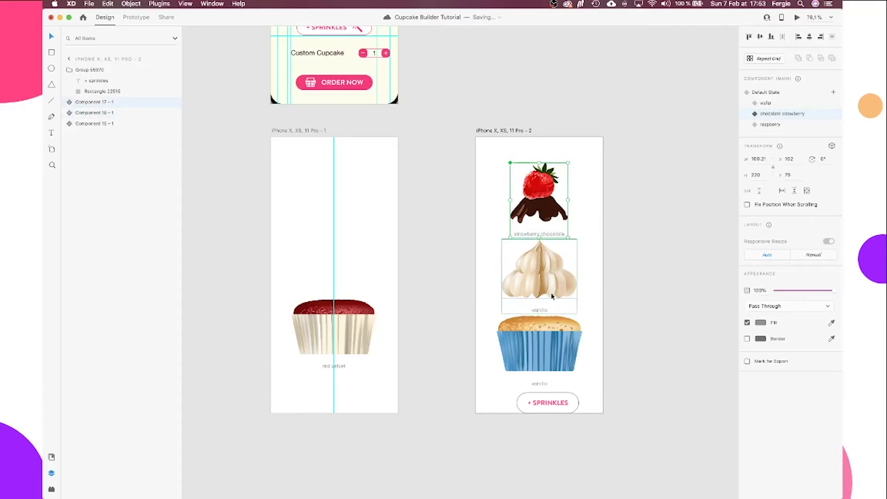
{"action": "left_click_drag", "start_coordinate": [590, 357], "coordinate": [538, 200]}
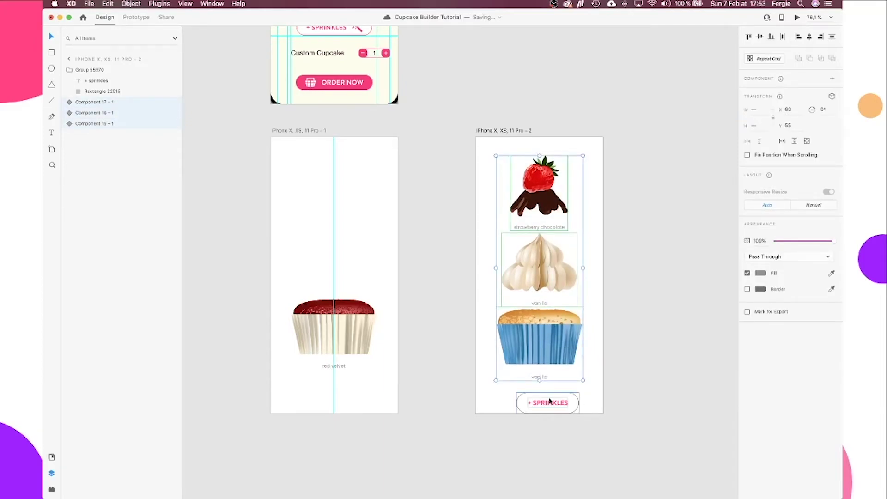
{"action": "left_click_drag", "start_coordinate": [551, 402], "coordinate": [543, 397]}
Set the button's padding to 8 / 16 / 8 / 16
{"action": "scroll", "coordinate": [540, 398], "scroll_direction": "up", "scroll_amount": 5}
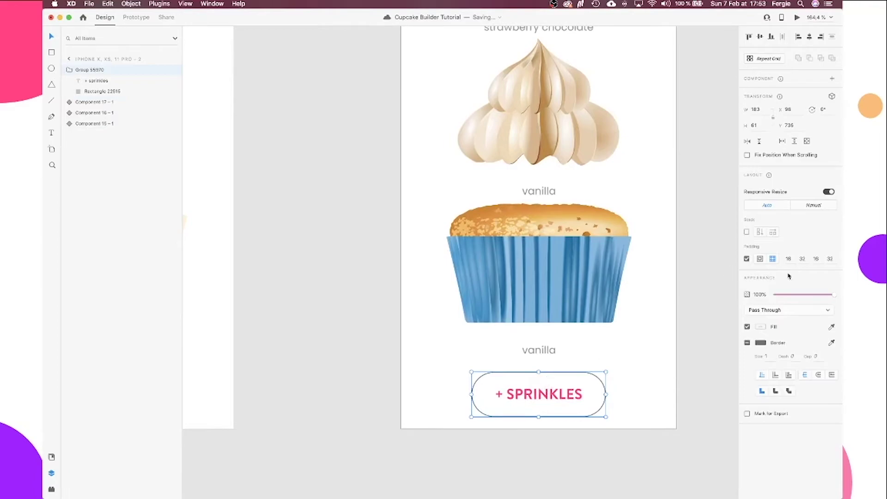
{"action": "left_click", "coordinate": [796, 260]}
{"action": "type", "text": "8"}
{"action": "key", "text": "Tab"}
{"action": "type", "text": "16"}
{"action": "key", "text": "Tab"}
{"action": "type", "text": "8"}
{"action": "key", "text": "Tab"}
{"action": "type", "text": "16"}
{"action": "key", "text": "Return"}
Set the + sprinkles label to 18 pt and save its pink colour as a swatch
{"action": "double_click", "coordinate": [548, 396]}
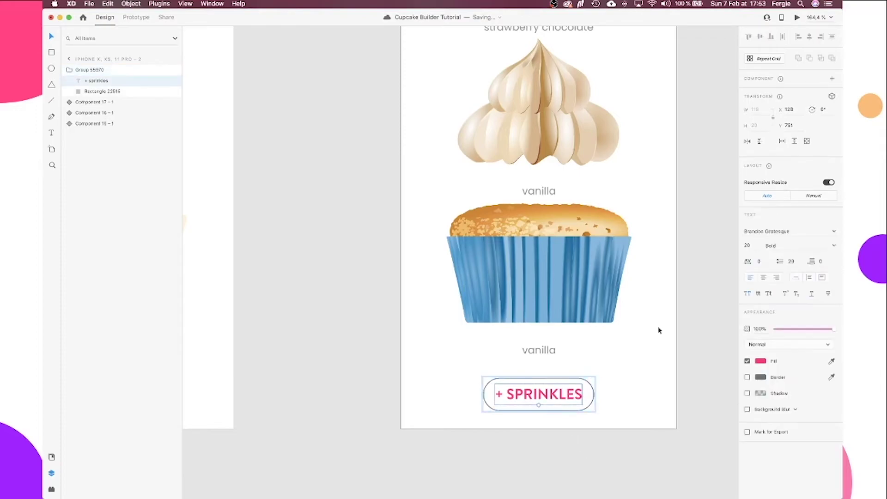
{"action": "left_click", "coordinate": [752, 247]}
{"action": "type", "text": "18"}
{"action": "key", "text": "Return"}
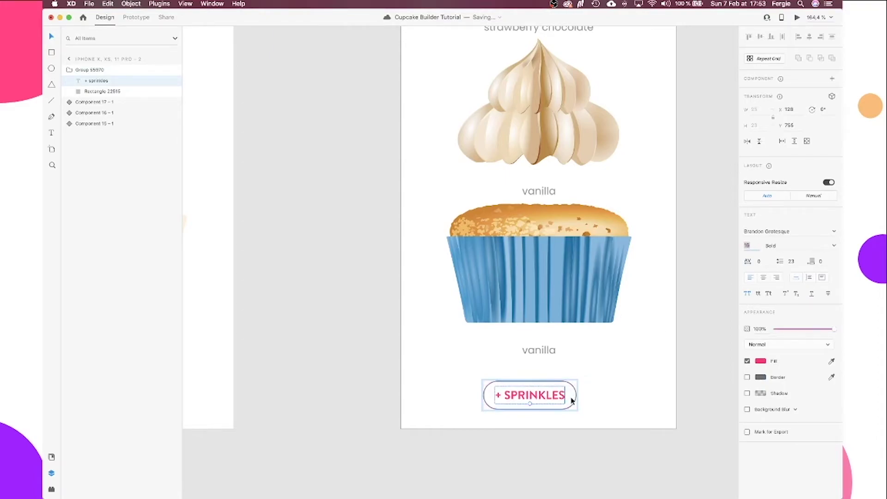
{"action": "left_click", "coordinate": [761, 361]}
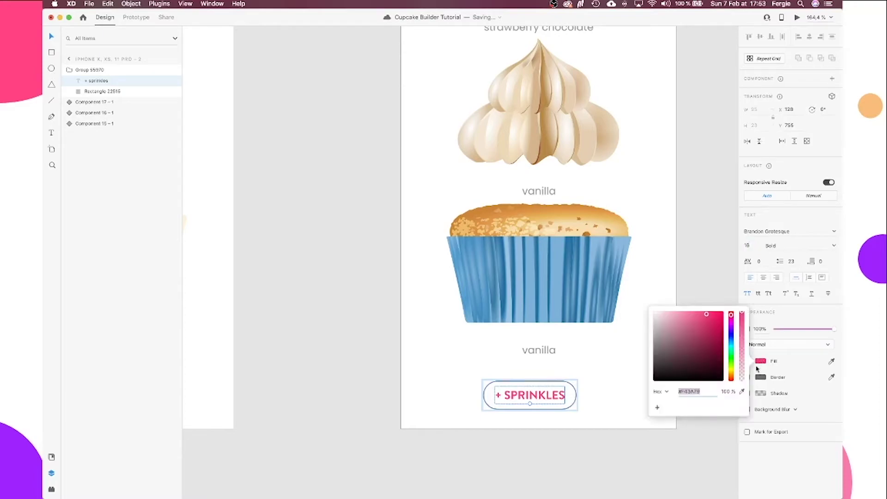
{"action": "left_click", "coordinate": [656, 409]}
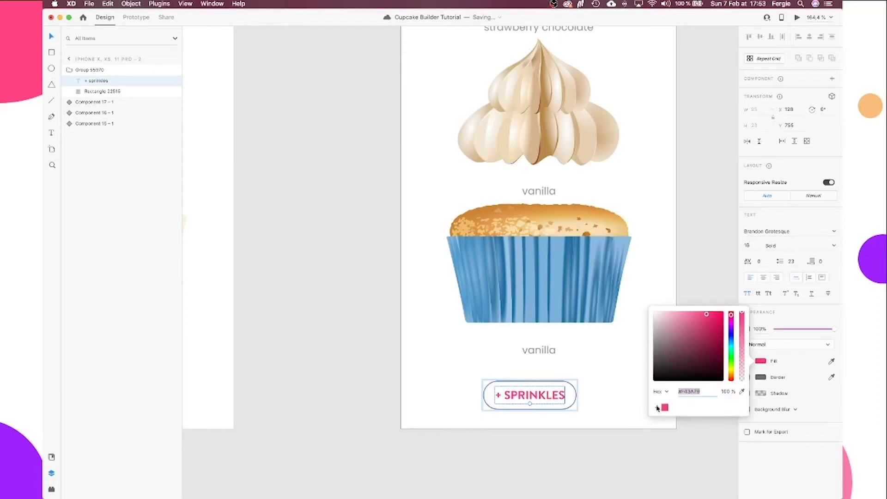
Give the button's rectangle a pink border and centre the button horizontally on the artboard
{"action": "left_click", "coordinate": [573, 398]}
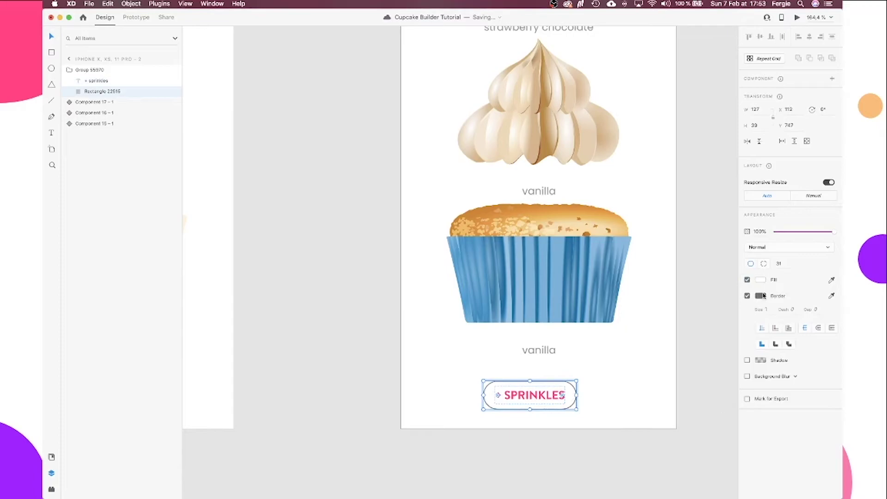
{"action": "left_click", "coordinate": [761, 296]}
{"action": "left_click", "coordinate": [666, 343]}
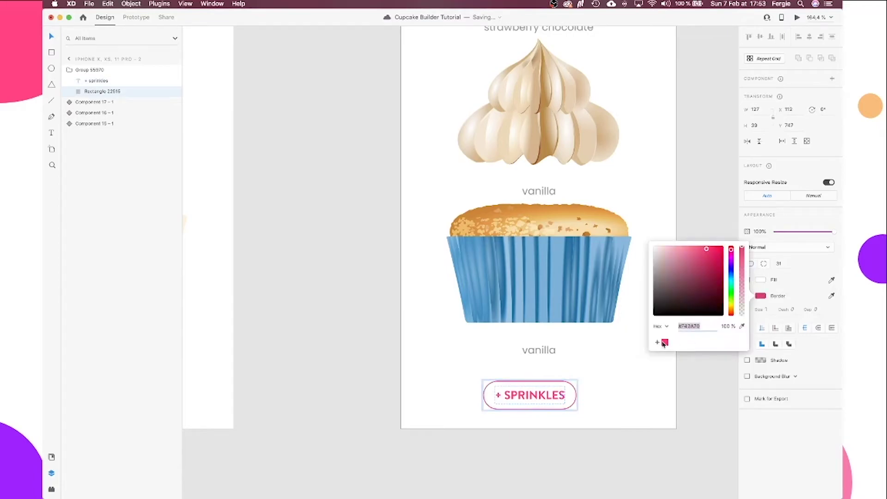
{"action": "left_click", "coordinate": [621, 395]}
{"action": "left_click", "coordinate": [569, 397]}
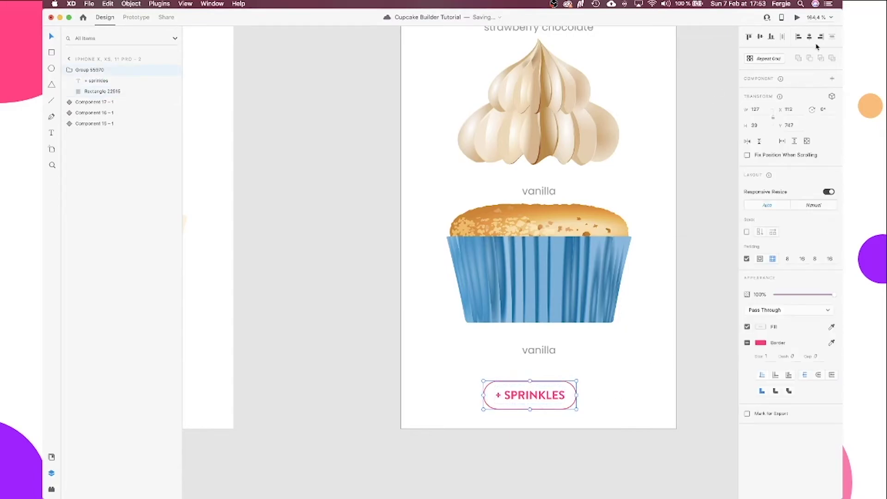
{"action": "left_click", "coordinate": [806, 42]}
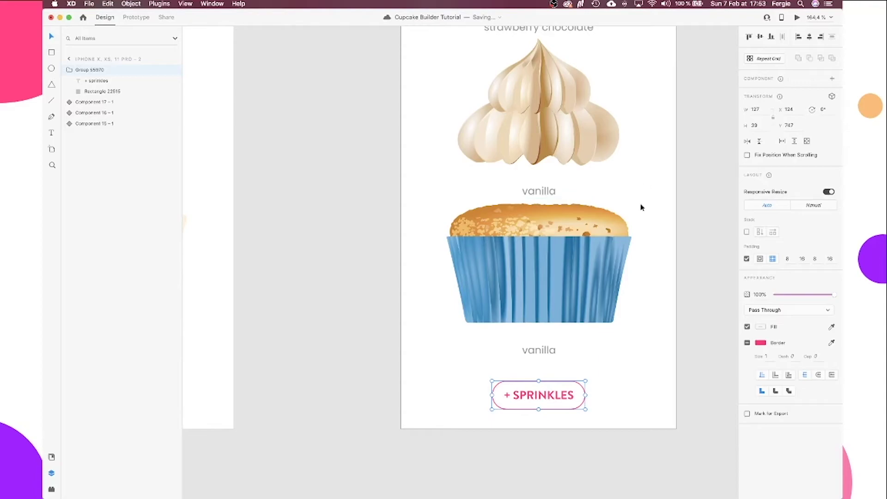
{"action": "left_click", "coordinate": [702, 153]}
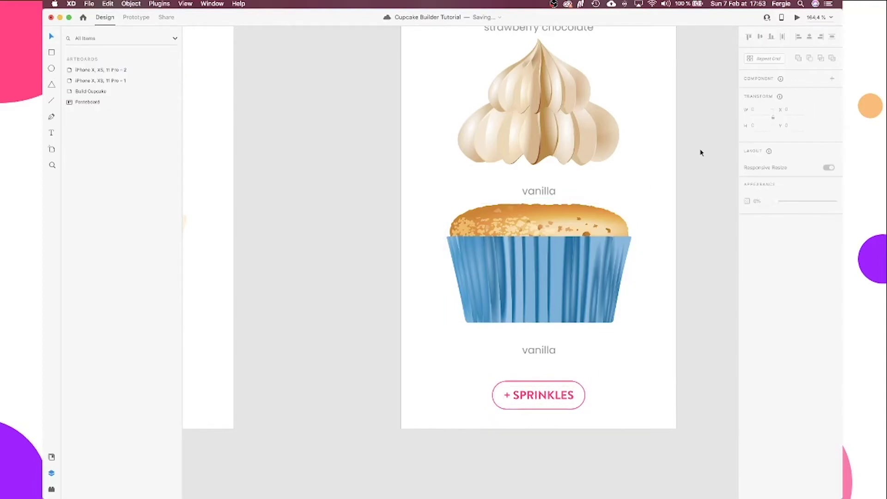
{"action": "left_click_drag", "start_coordinate": [697, 139], "coordinate": [572, 181]}
In Illustrator, select the first sprinkles pile and show its graphic in the Sweet Desserts library
{"action": "scroll", "coordinate": [572, 180], "scroll_direction": "down", "scroll_amount": 2}
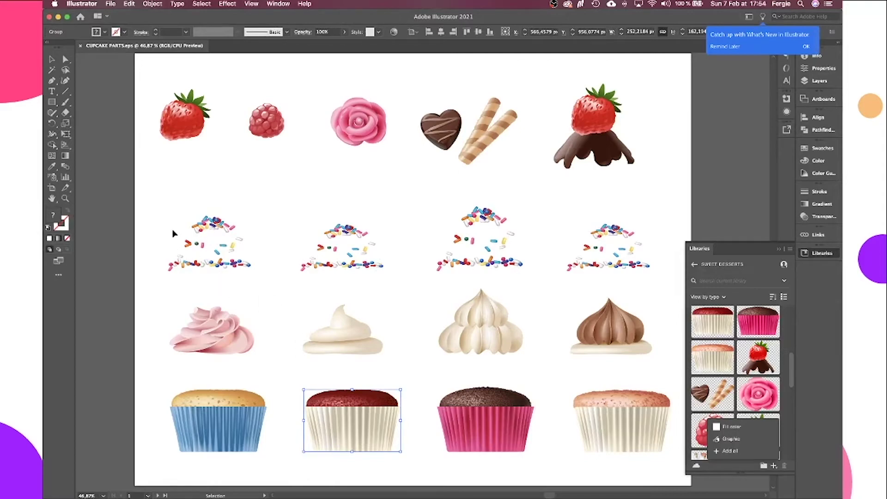
{"action": "left_click", "coordinate": [178, 224]}
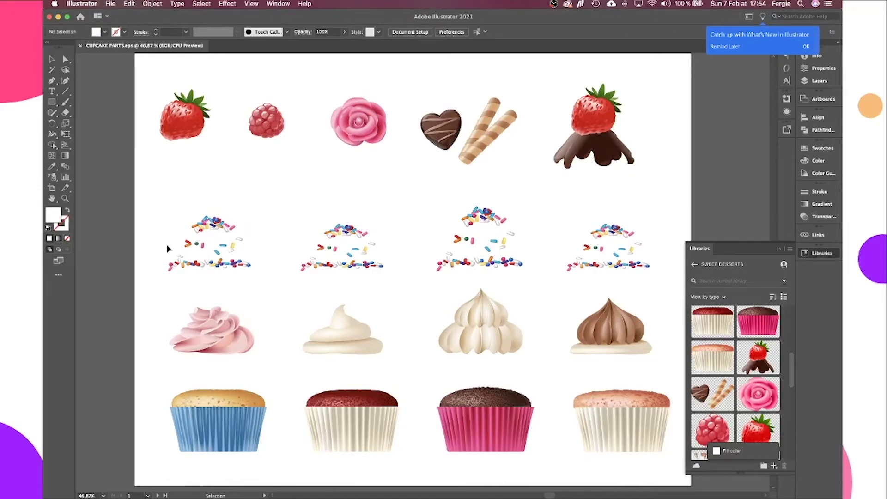
{"action": "scroll", "coordinate": [176, 245], "scroll_direction": "left", "scroll_amount": 2}
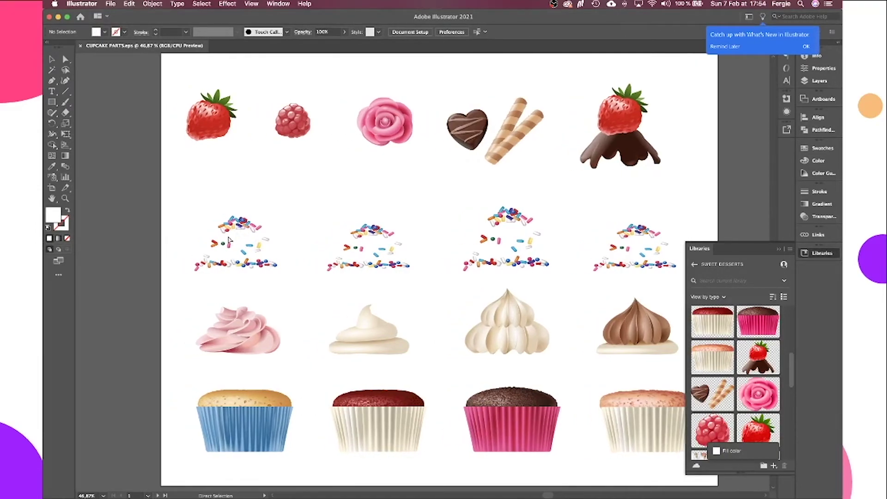
{"action": "scroll", "coordinate": [226, 226], "scroll_direction": "left", "scroll_amount": 1}
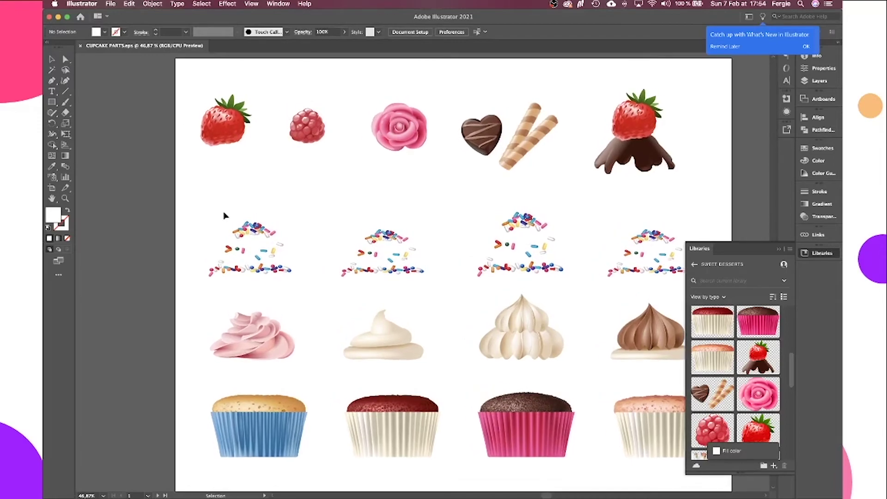
{"action": "scroll", "coordinate": [236, 227], "scroll_direction": "up", "scroll_amount": 1}
{"action": "scroll", "coordinate": [236, 228], "scroll_direction": "up", "scroll_amount": 1}
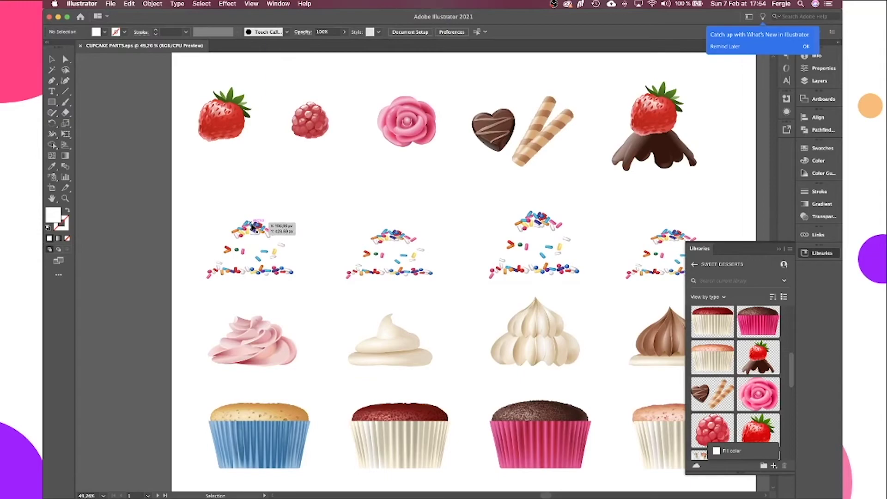
{"action": "left_click", "coordinate": [253, 230]}
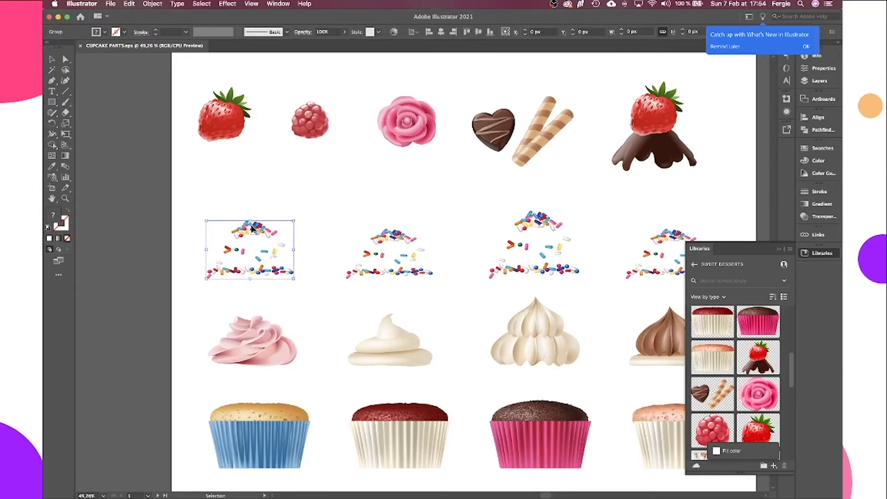
{"action": "scroll", "coordinate": [794, 407], "scroll_direction": "up", "scroll_amount": 5}
{"action": "scroll", "coordinate": [775, 399], "scroll_direction": "up", "scroll_amount": 2}
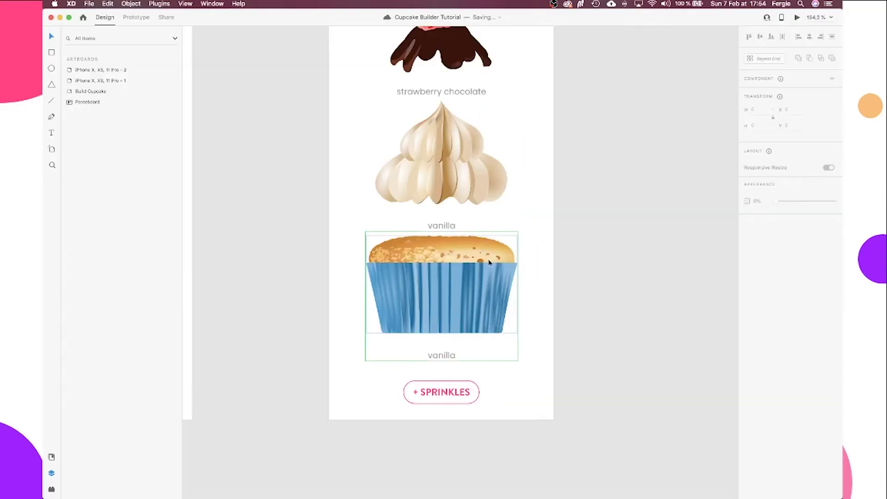
Drag the sprinkles component from Document Assets onto the vanilla frosting of the second iPhone artboard
{"action": "scroll", "coordinate": [489, 261], "scroll_direction": "down", "scroll_amount": 3}
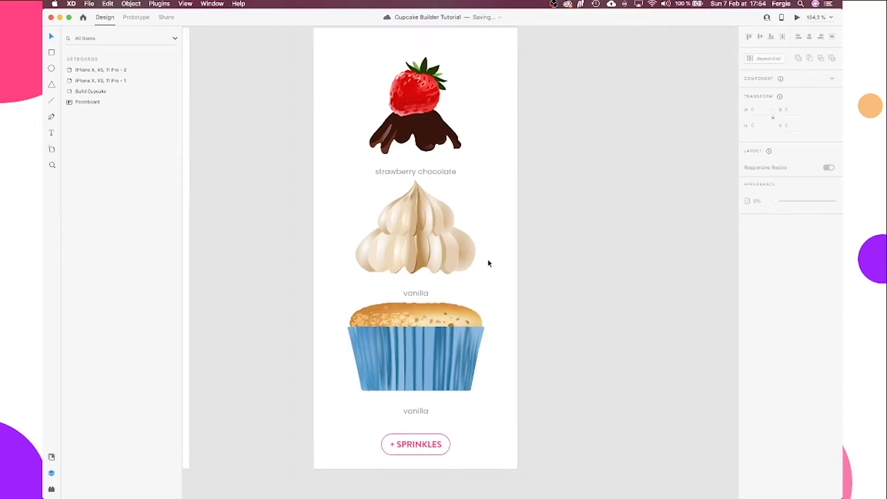
{"action": "left_click", "coordinate": [51, 457]}
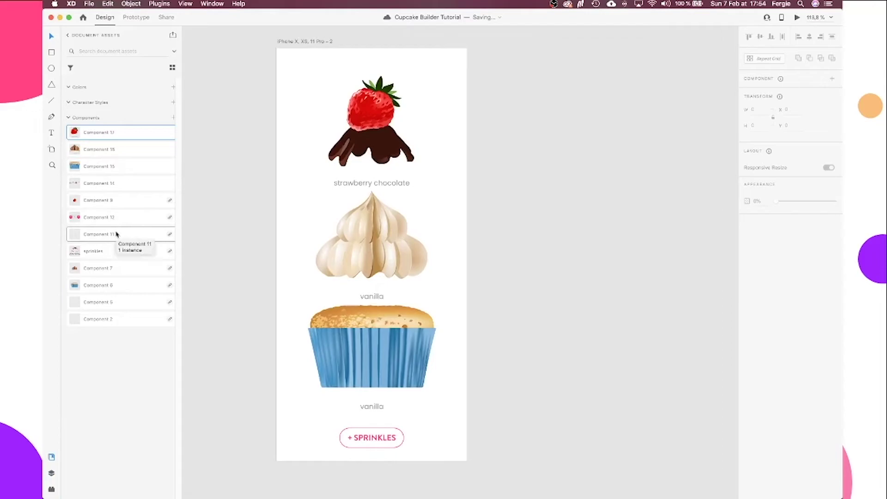
{"action": "left_click_drag", "start_coordinate": [90, 251], "coordinate": [517, 213]}
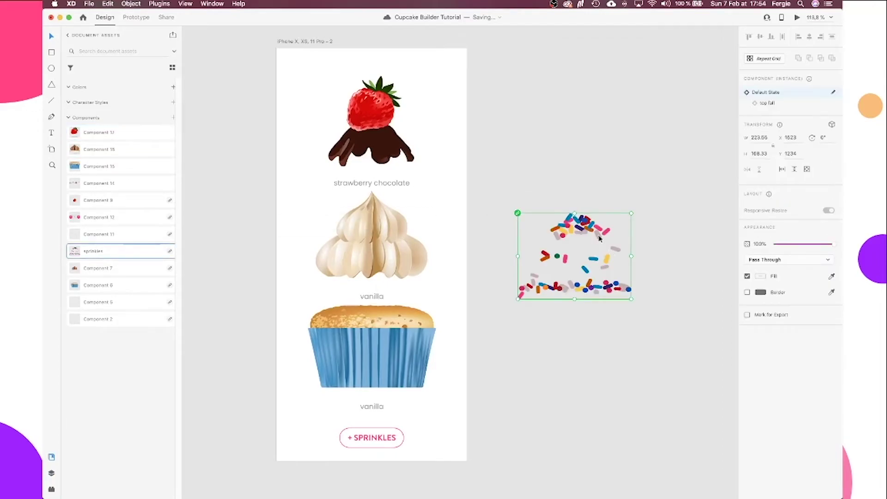
{"action": "left_click_drag", "start_coordinate": [600, 238], "coordinate": [394, 221]}
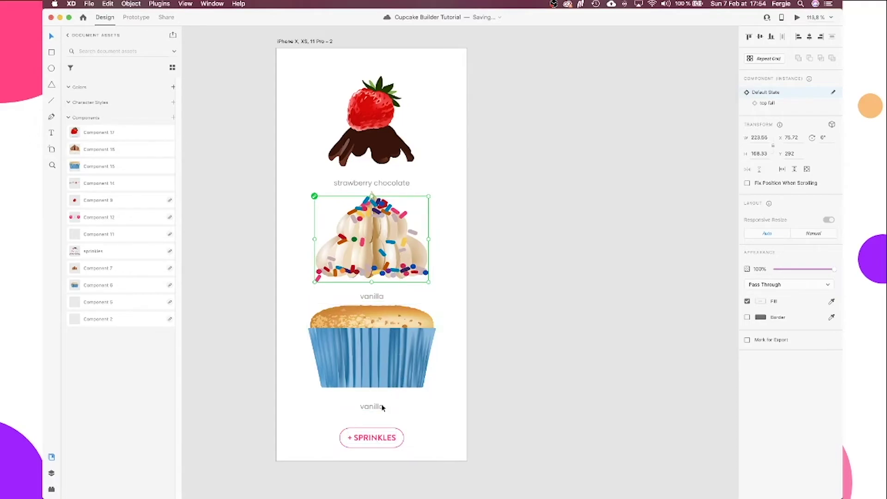
Change the sprinkles button label from '+ SPRINKLES' to '- SPRINKLES'
{"action": "left_click", "coordinate": [355, 440], "text": "shift"}
{"action": "left_click", "coordinate": [354, 440]}
{"action": "double_click", "coordinate": [352, 438]}
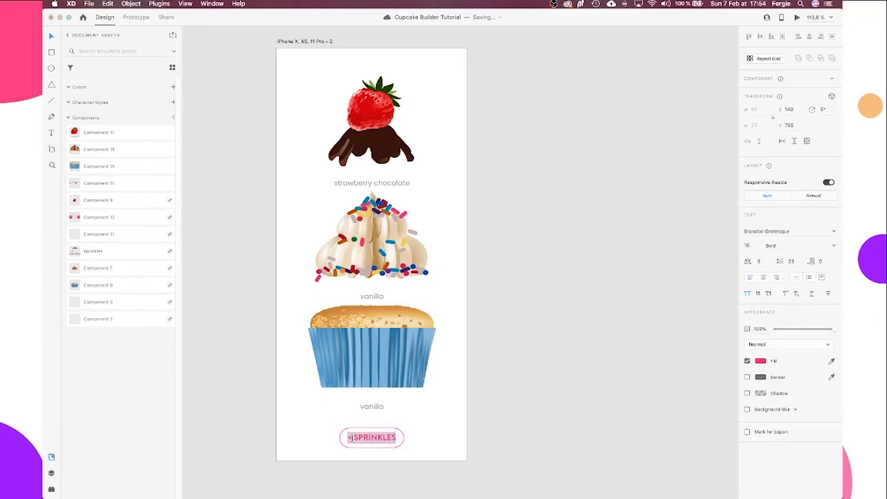
{"action": "key", "text": "Left"}
{"action": "key", "text": "Delete"}
{"action": "key", "text": "Delete"}
{"action": "type", "text": "-"}
{"action": "key", "text": "Escape"}
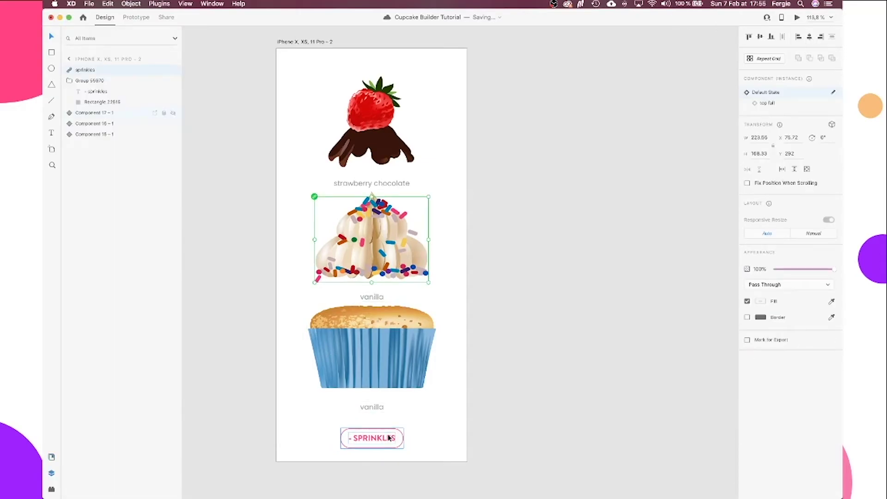
Combine the sprinkles layer and its button into a new sprinkles component
{"action": "left_click", "coordinate": [389, 438], "text": "shift"}
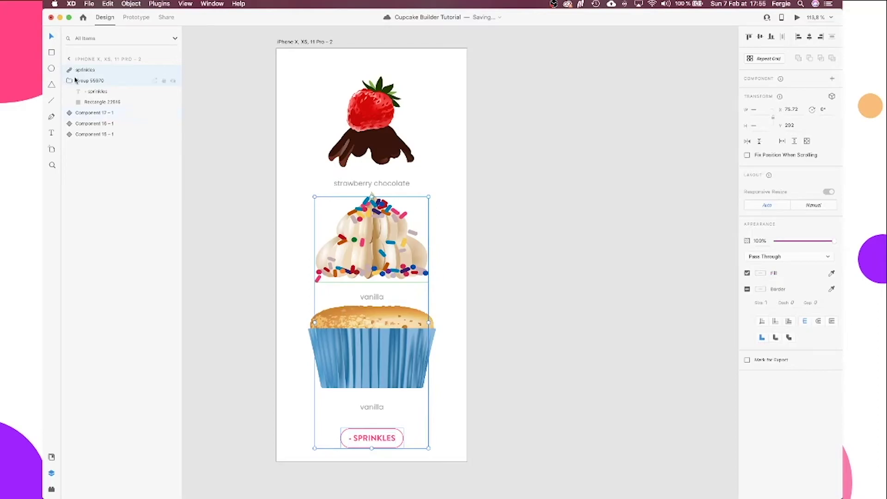
{"action": "left_click", "coordinate": [99, 81]}
{"action": "left_click", "coordinate": [70, 81]}
{"action": "left_click", "coordinate": [87, 71], "text": "shift"}
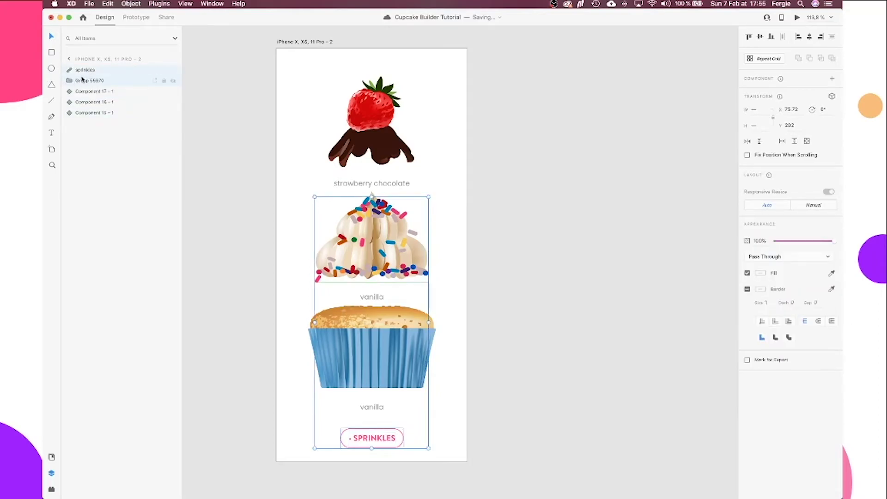
{"action": "left_click", "coordinate": [832, 79]}
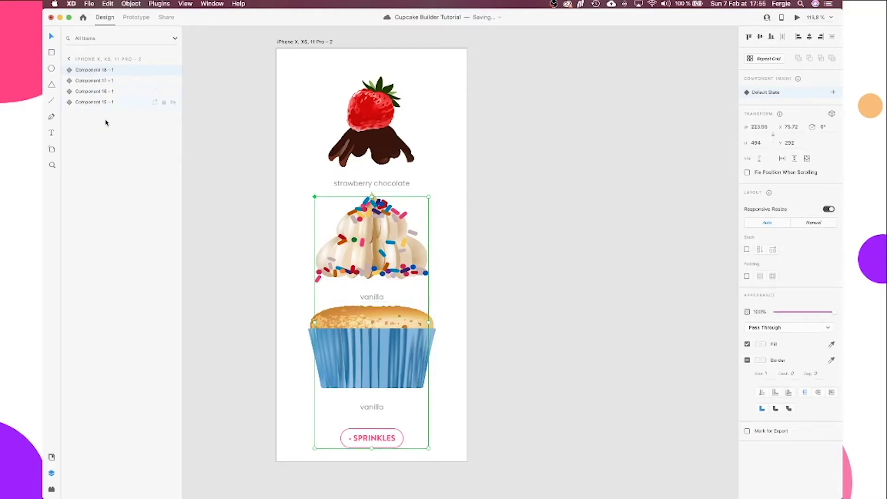
{"action": "double_click", "coordinate": [114, 92]}
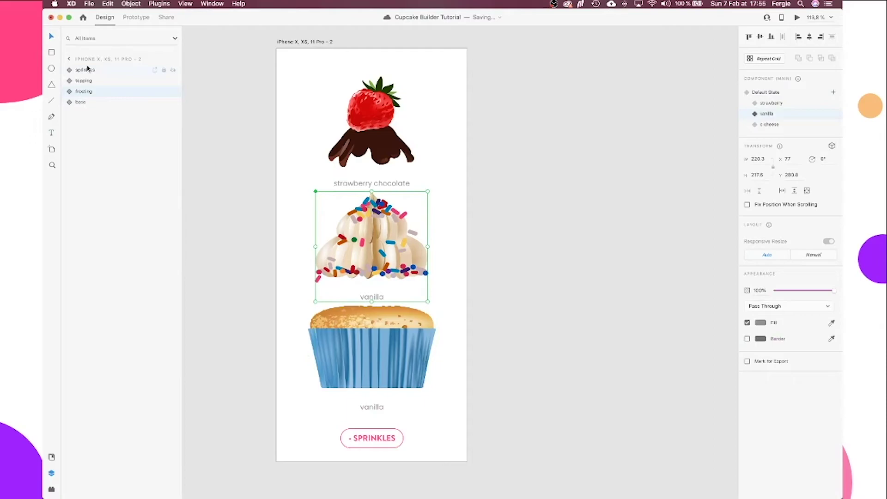
{"action": "key", "text": "Escape"}
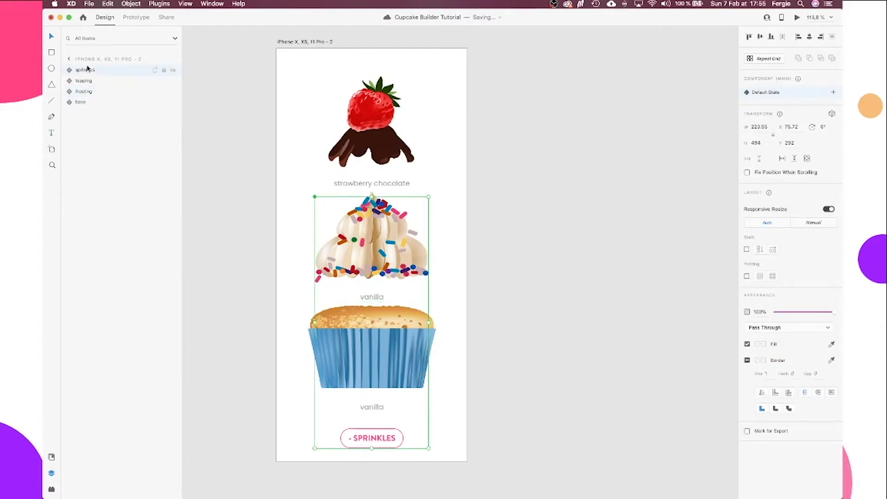
Convert the nested sprinkles instance into a plain group with Cmd+Shift+G
{"action": "left_click", "coordinate": [70, 72]}
{"action": "left_click", "coordinate": [87, 82]}
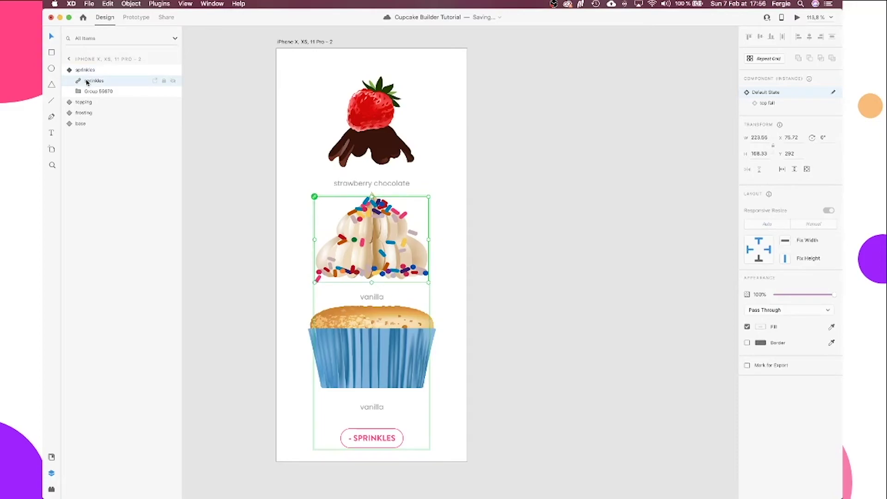
{"action": "key", "text": "super+shift+g"}
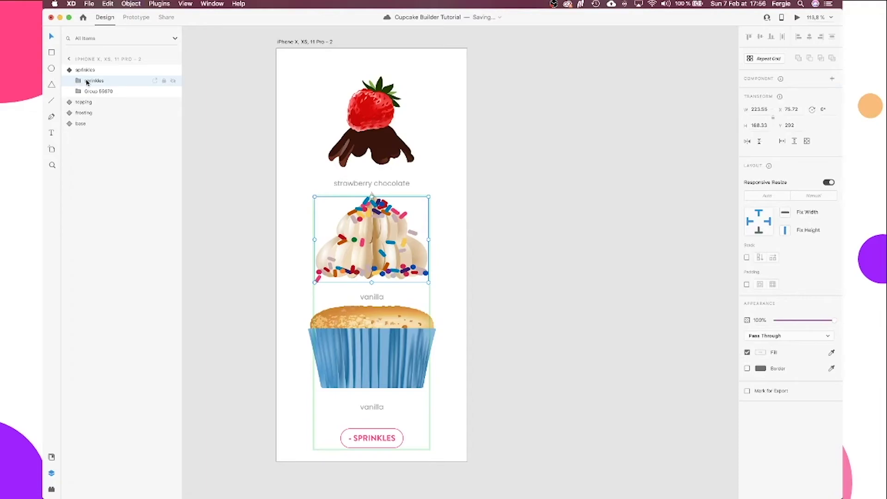
{"action": "left_click", "coordinate": [79, 81]}
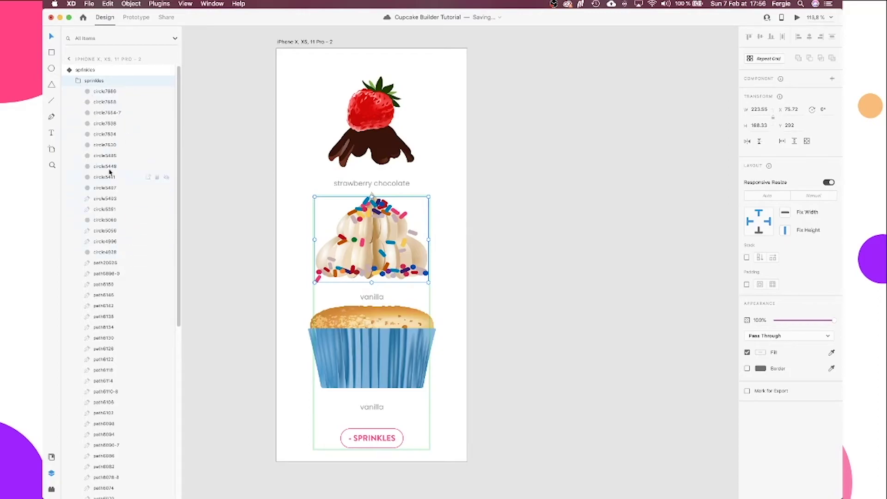
{"action": "left_click", "coordinate": [78, 82]}
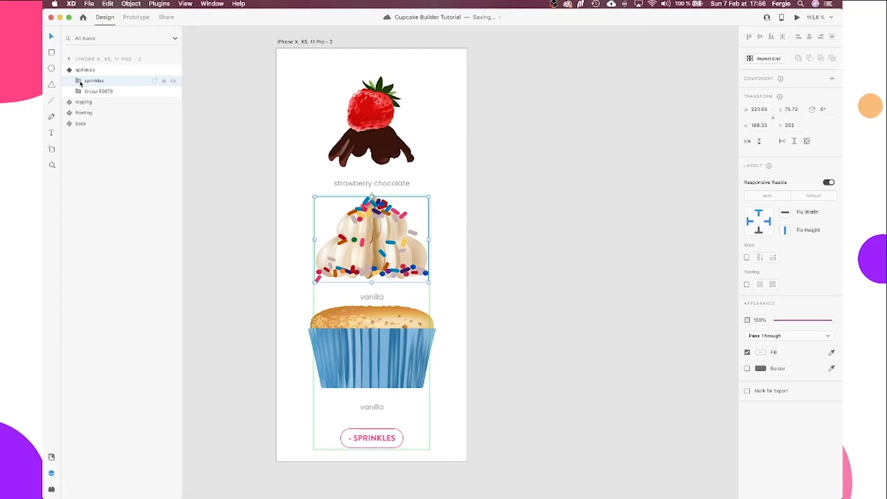
{"action": "left_click", "coordinate": [69, 69]}
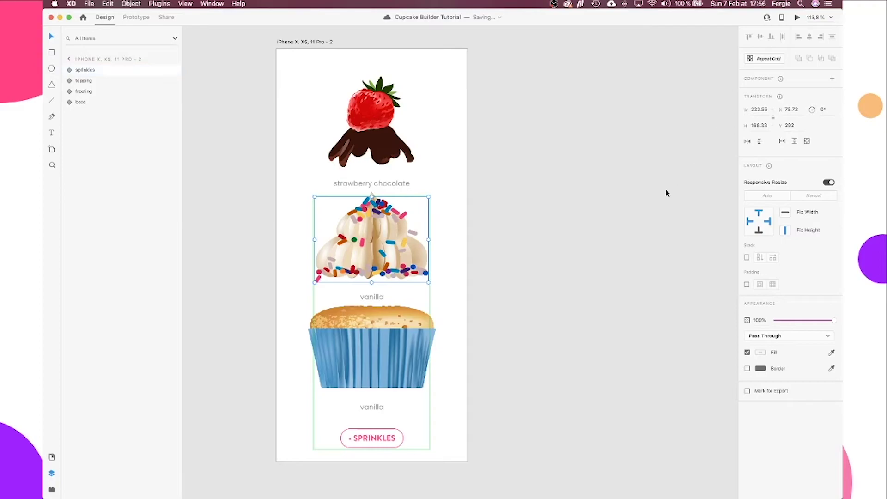
Add a new 'NO sprinkles' state to the sprinkles component and select its sprinkles artwork
{"action": "left_click", "coordinate": [667, 194]}
{"action": "double_click", "coordinate": [337, 249]}
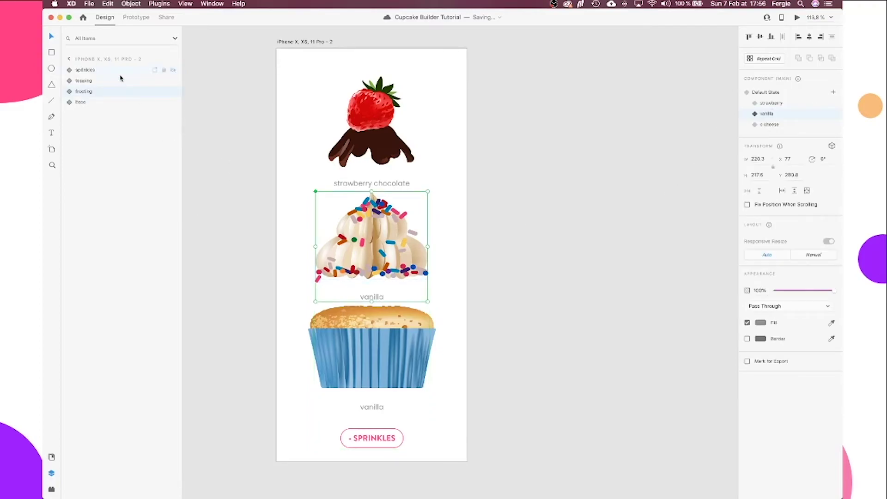
{"action": "left_click", "coordinate": [121, 73]}
{"action": "left_click", "coordinate": [835, 92]}
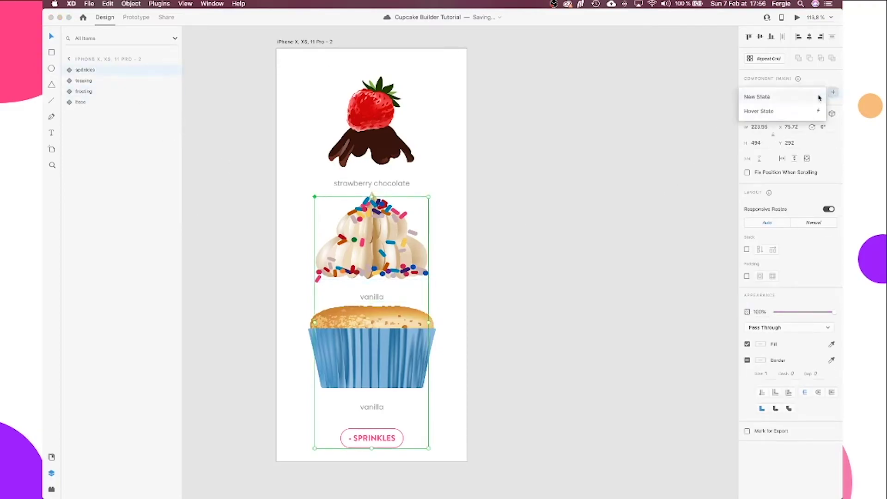
{"action": "left_click", "coordinate": [810, 96]}
{"action": "type", "text": "no sprinkles"}
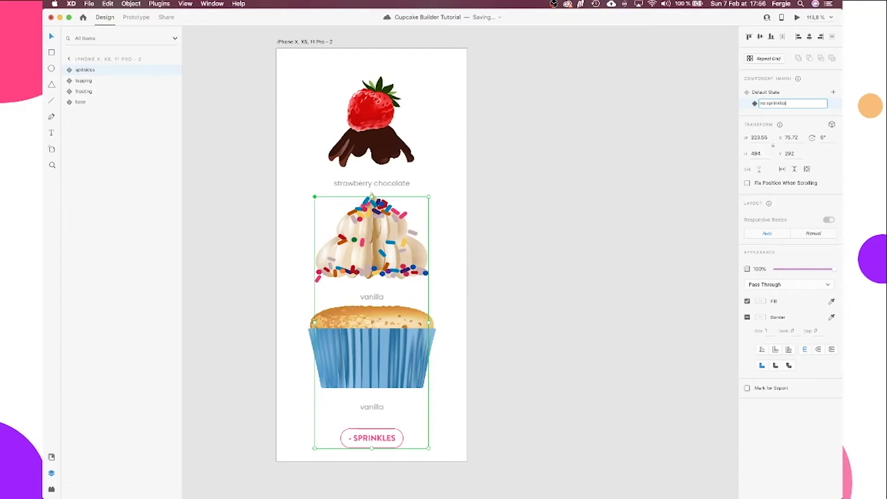
{"action": "type", "text": "NO"}
{"action": "key", "text": "Return"}
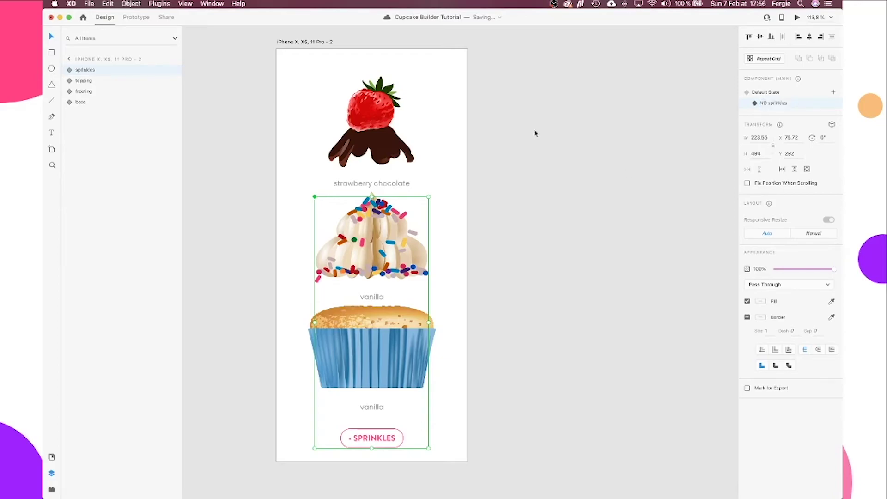
{"action": "left_click", "coordinate": [69, 69]}
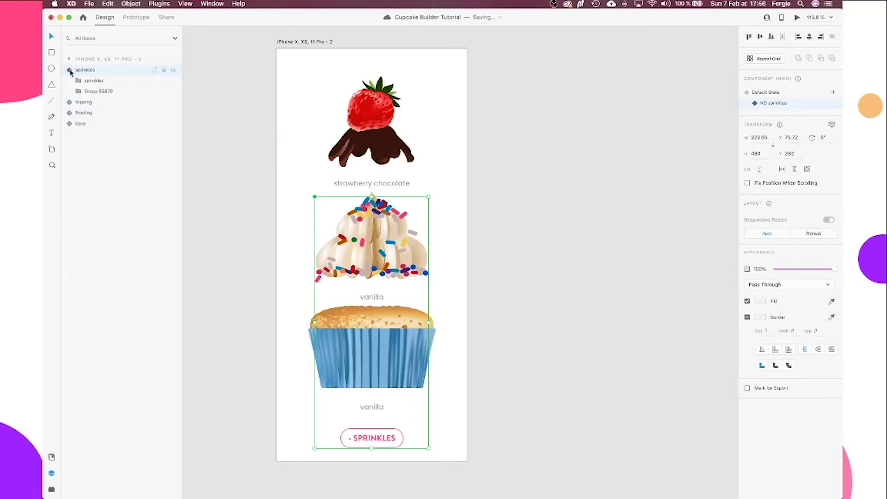
{"action": "left_click", "coordinate": [89, 83]}
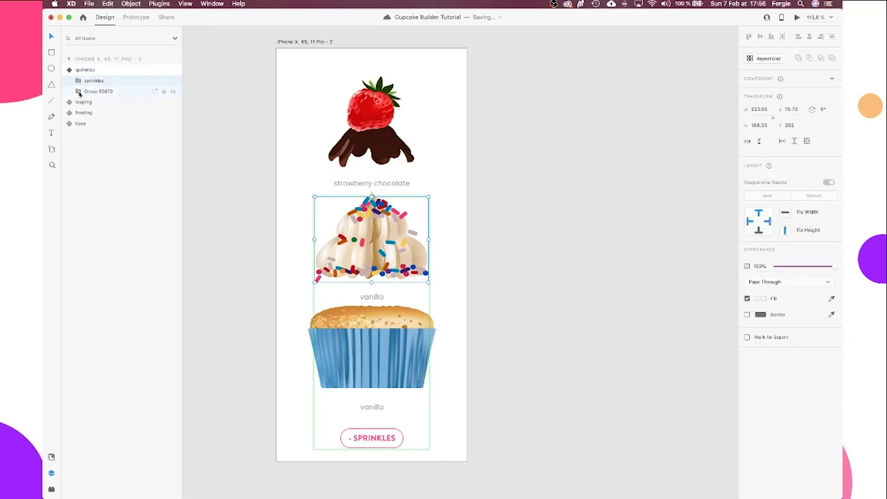
In the NO sprinkles state, change the button label's '-' to '+' so it reads '+ SPRINKLES'
{"action": "left_click", "coordinate": [388, 438]}
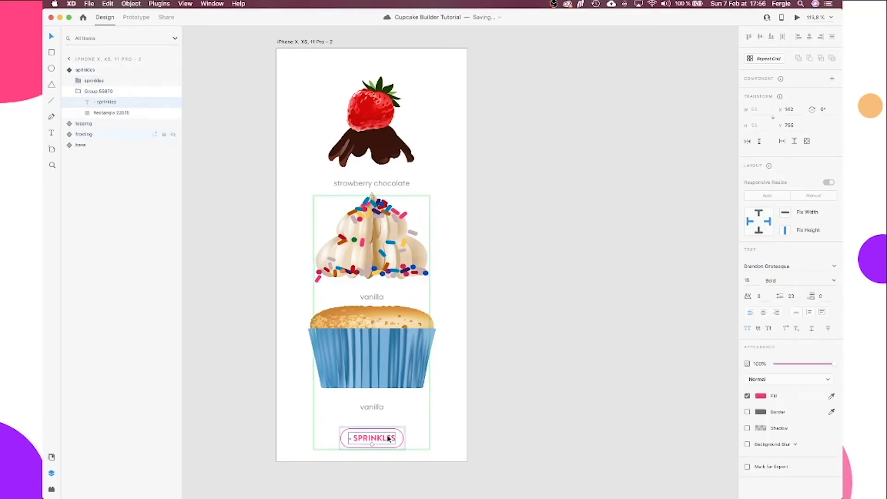
{"action": "key", "text": "Return"}
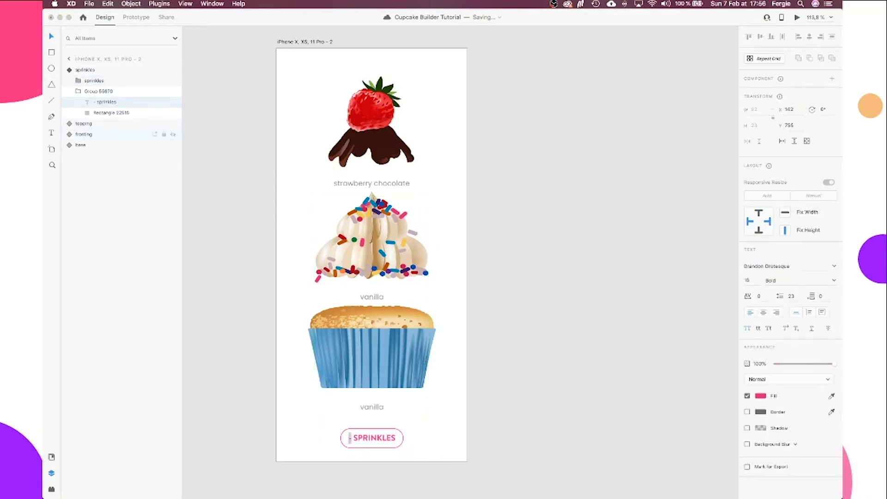
{"action": "type", "text": "+"}
{"action": "left_click", "coordinate": [78, 91]}
{"action": "left_click", "coordinate": [77, 81]}
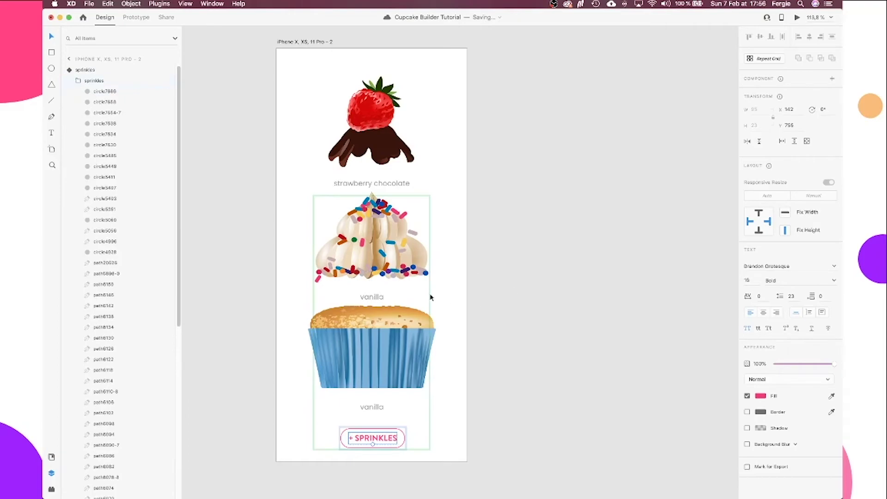
{"action": "left_click", "coordinate": [69, 70]}
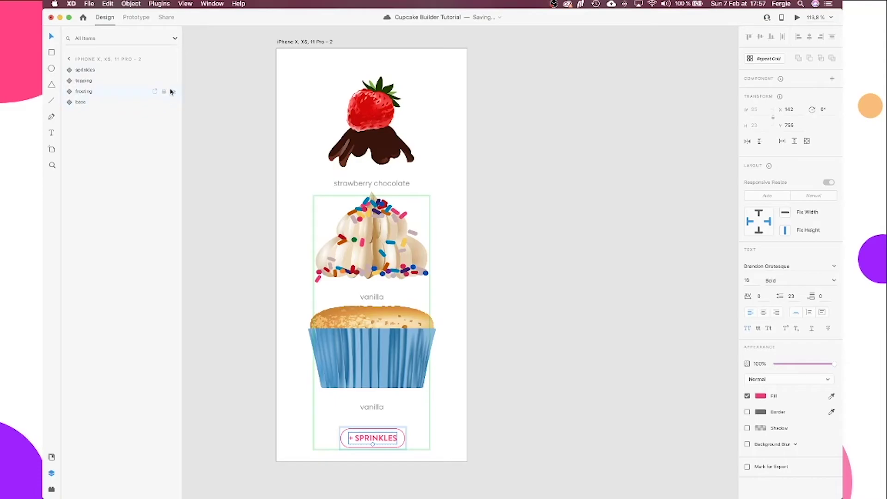
Hide the frosting and topping layers in the NO sprinkles state
{"action": "left_click", "coordinate": [171, 92]}
{"action": "left_click", "coordinate": [172, 81]}
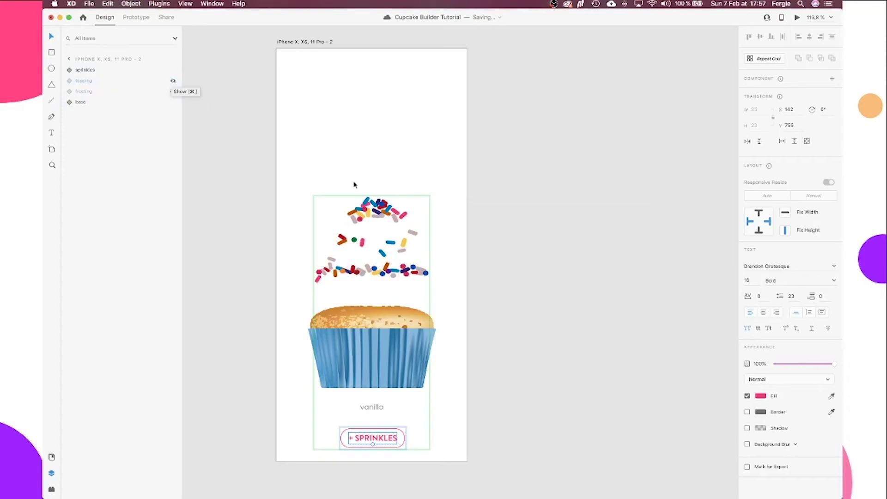
{"action": "scroll", "coordinate": [355, 241], "scroll_direction": "up", "scroll_amount": 3}
{"action": "scroll", "coordinate": [355, 241], "scroll_direction": "up", "scroll_amount": 1}
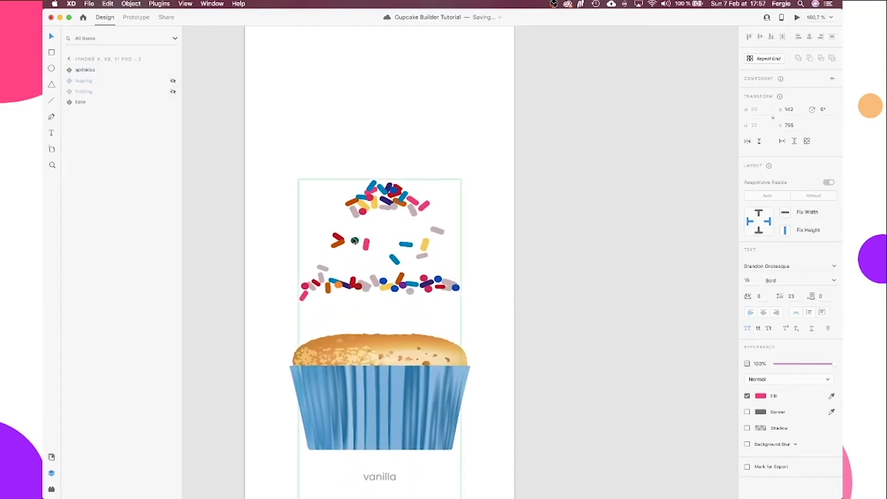
Select sprinkle shapes circle7886 through path29116, leaving path5862 out
{"action": "left_click", "coordinate": [70, 71]}
{"action": "left_click", "coordinate": [98, 82]}
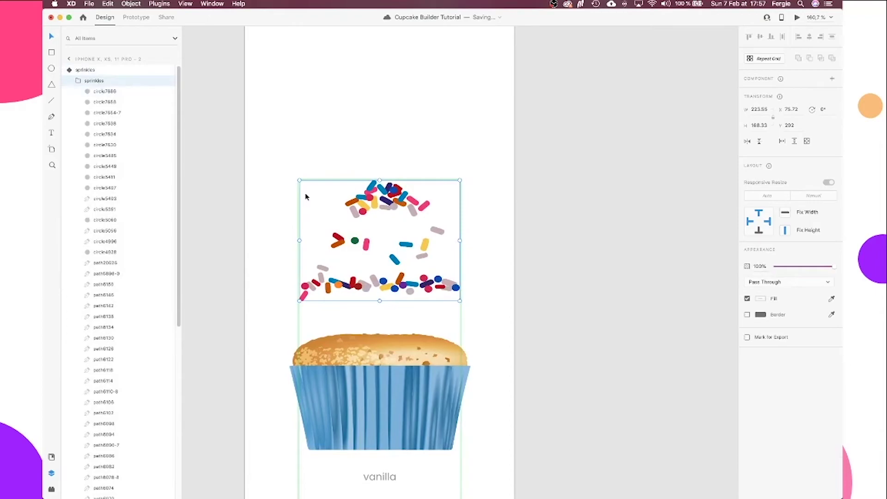
{"action": "left_click", "coordinate": [119, 91]}
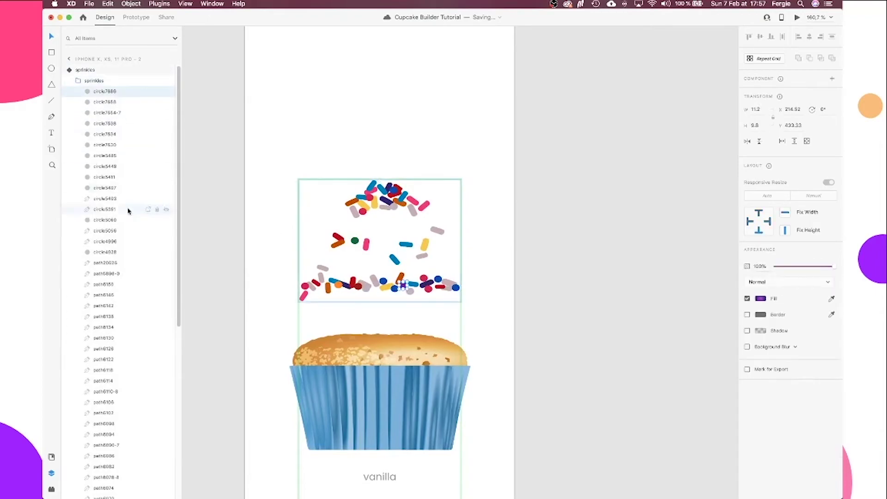
{"action": "scroll", "coordinate": [130, 212], "scroll_direction": "down", "scroll_amount": 10}
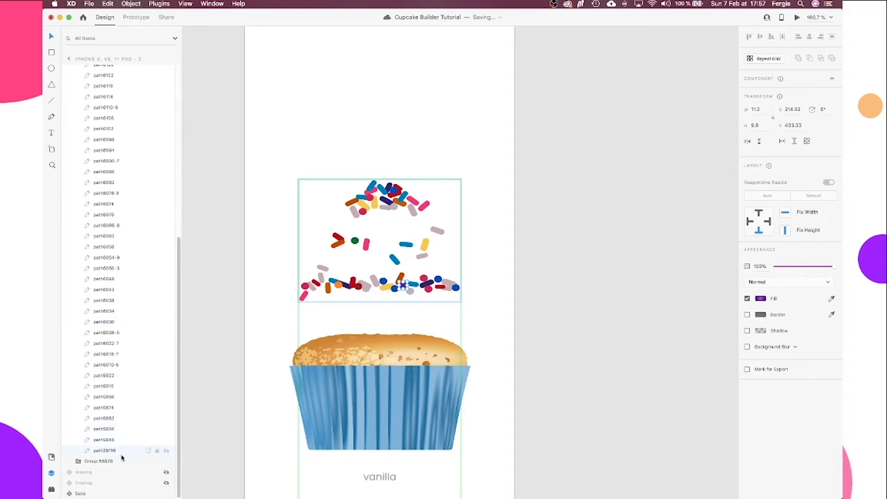
{"action": "left_click", "coordinate": [122, 455], "text": "shift"}
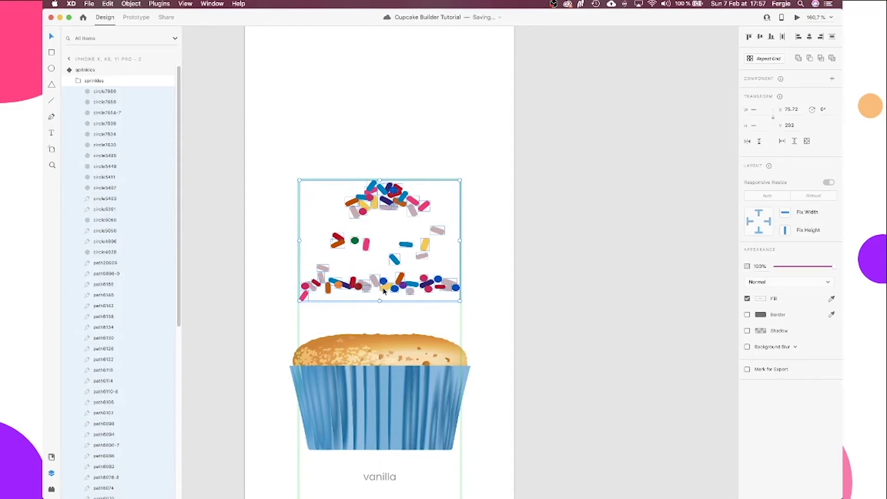
{"action": "scroll", "coordinate": [151, 271], "scroll_direction": "down", "scroll_amount": 5}
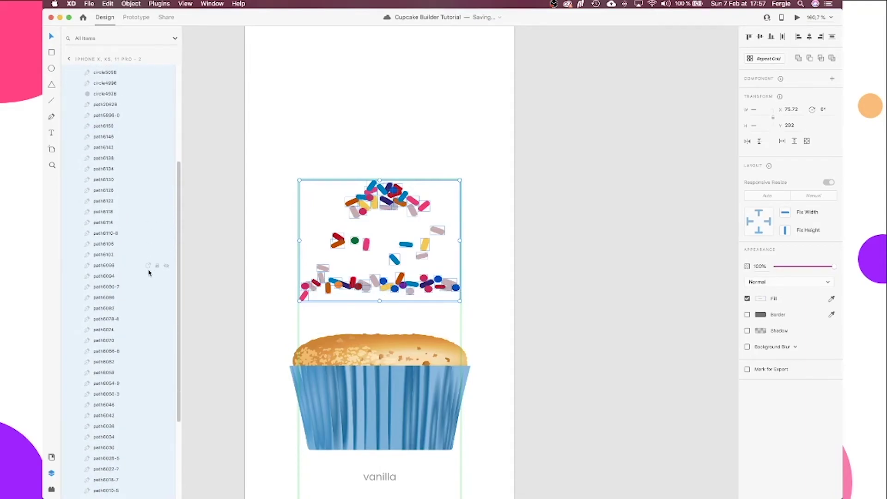
{"action": "scroll", "coordinate": [149, 273], "scroll_direction": "down", "scroll_amount": 4}
{"action": "scroll", "coordinate": [148, 272], "scroll_direction": "up", "scroll_amount": 9}
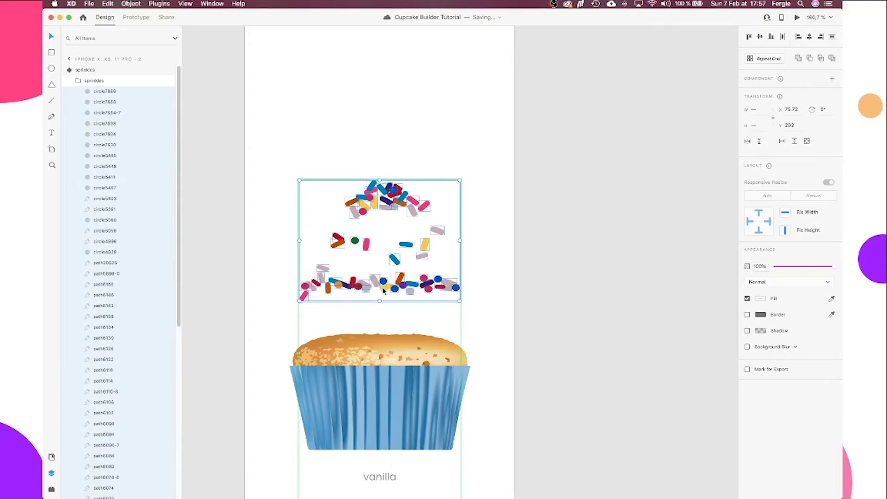
{"action": "scroll", "coordinate": [77, 227], "scroll_direction": "down", "scroll_amount": 9}
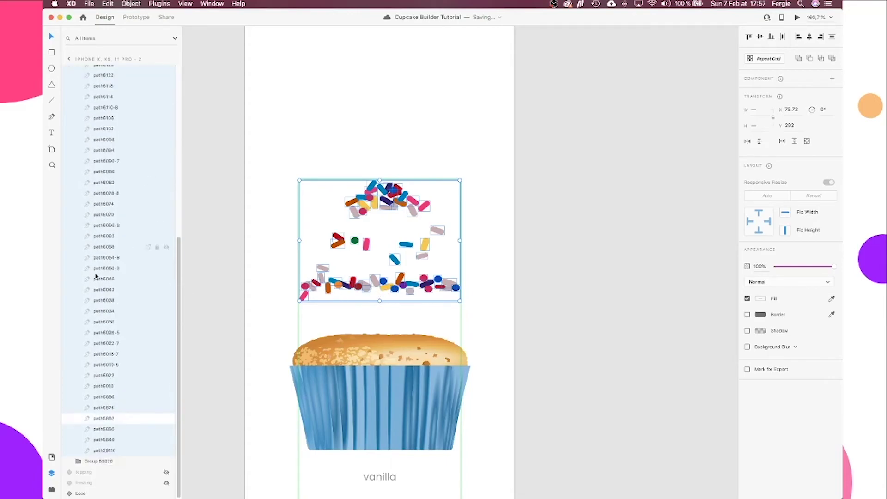
{"action": "scroll", "coordinate": [116, 428], "scroll_direction": "up", "scroll_amount": 1}
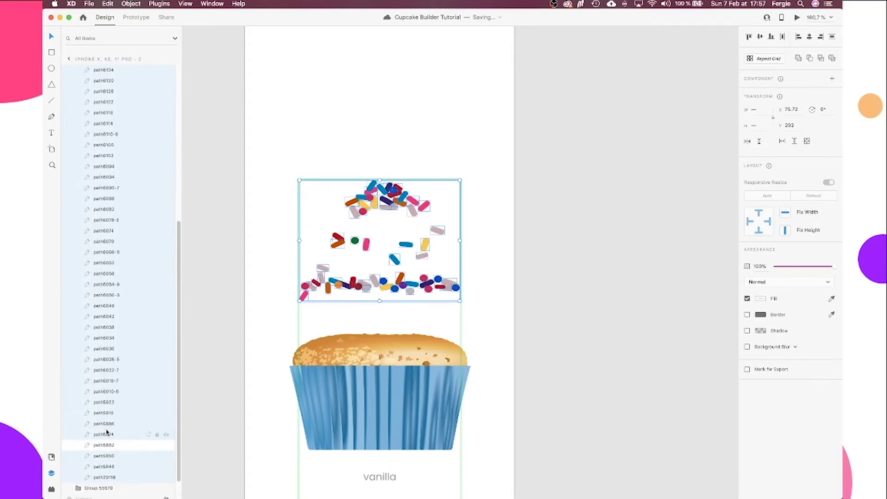
{"action": "left_click", "coordinate": [126, 447], "text": "super"}
{"action": "scroll", "coordinate": [295, 236], "scroll_direction": "down", "scroll_amount": 6}
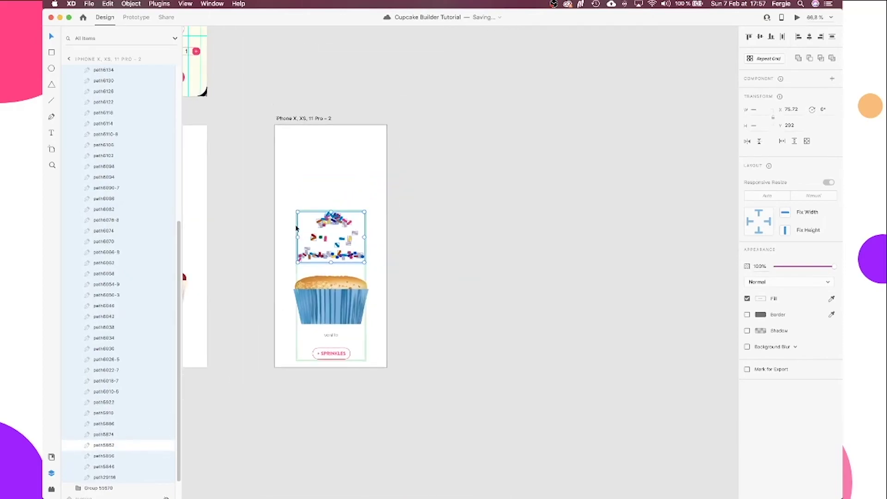
Drag the selected sprinkles above the artboard, delete them, then undo the deletion
{"action": "scroll", "coordinate": [299, 204], "scroll_direction": "down", "scroll_amount": 3}
{"action": "scroll", "coordinate": [303, 173], "scroll_direction": "up", "scroll_amount": 5}
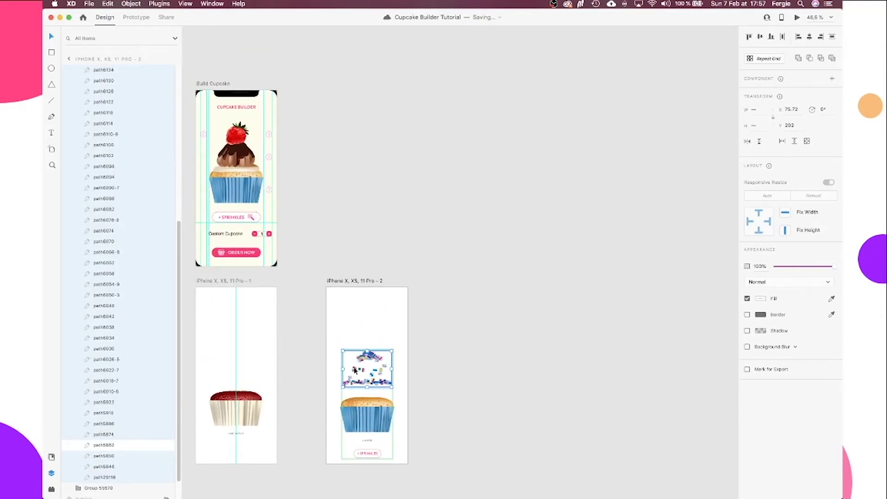
{"action": "left_click_drag", "start_coordinate": [354, 369], "coordinate": [386, 250]}
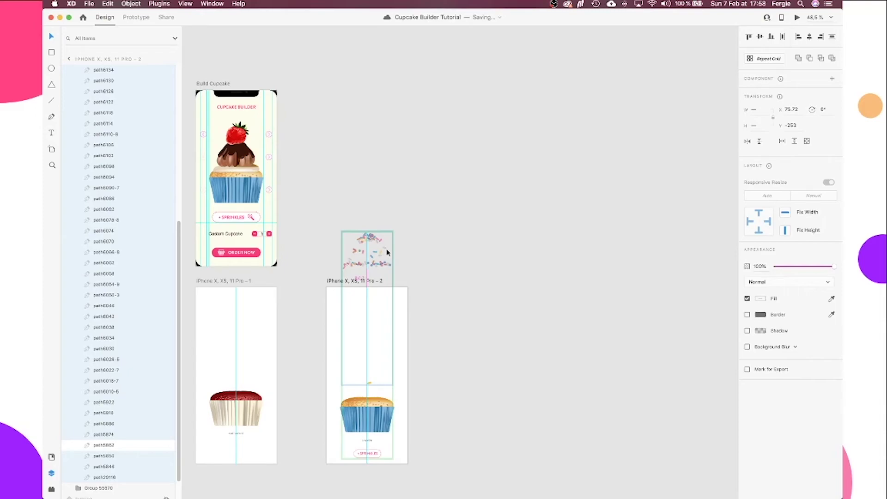
{"action": "left_click_drag", "start_coordinate": [387, 252], "coordinate": [382, 63]}
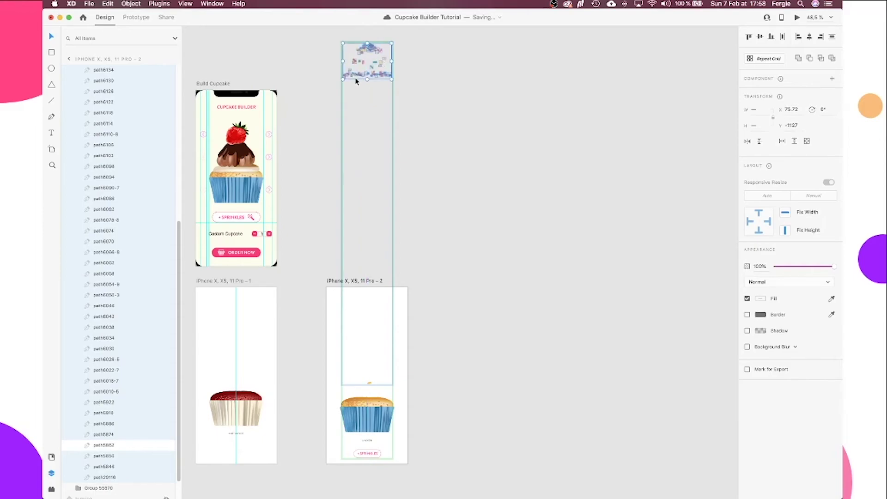
{"action": "scroll", "coordinate": [355, 83], "scroll_direction": "up", "scroll_amount": 5}
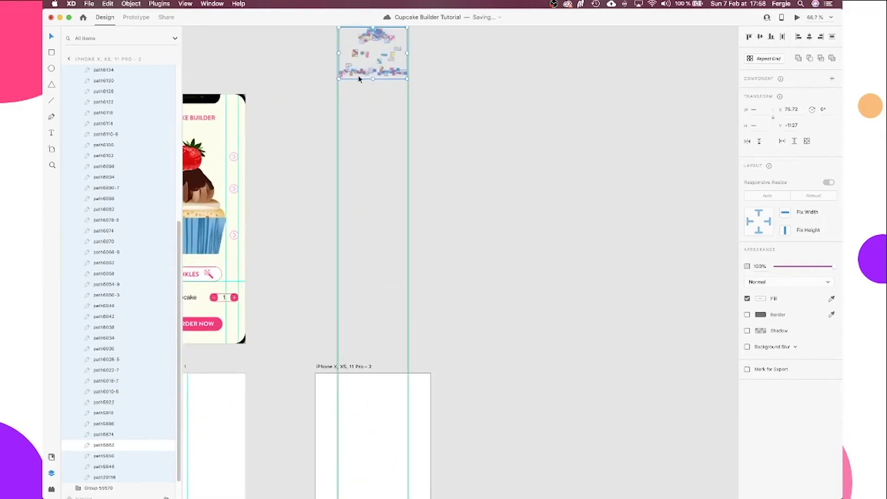
{"action": "key", "text": "Delete"}
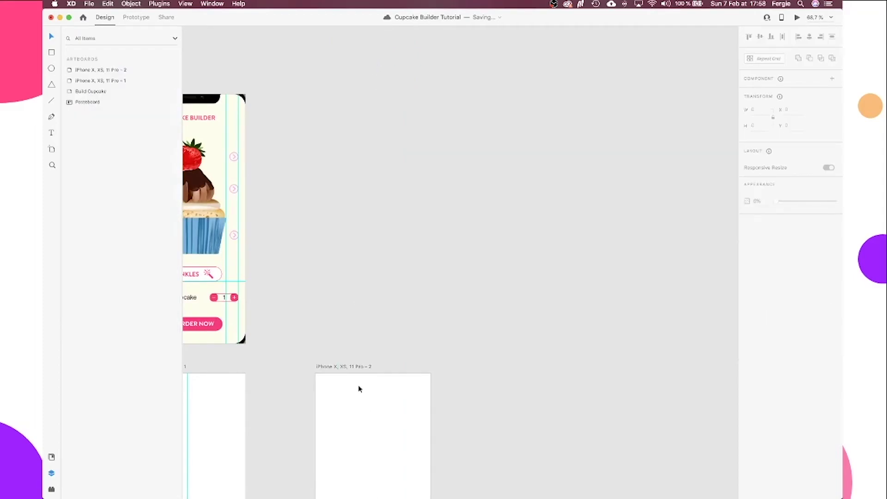
{"action": "scroll", "coordinate": [360, 390], "scroll_direction": "down", "scroll_amount": 3}
{"action": "left_click", "coordinate": [374, 445]}
{"action": "key", "text": "super+z"}
Move the sprinkles component to the right of the artboards
{"action": "scroll", "coordinate": [371, 363], "scroll_direction": "up", "scroll_amount": 4}
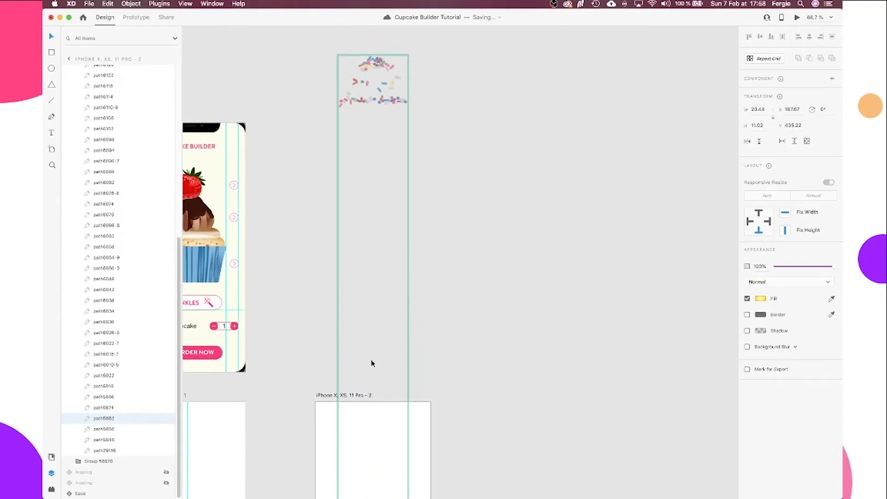
{"action": "scroll", "coordinate": [371, 363], "scroll_direction": "down", "scroll_amount": 2}
{"action": "scroll", "coordinate": [370, 363], "scroll_direction": "down", "scroll_amount": 3}
{"action": "key", "text": "Delete"}
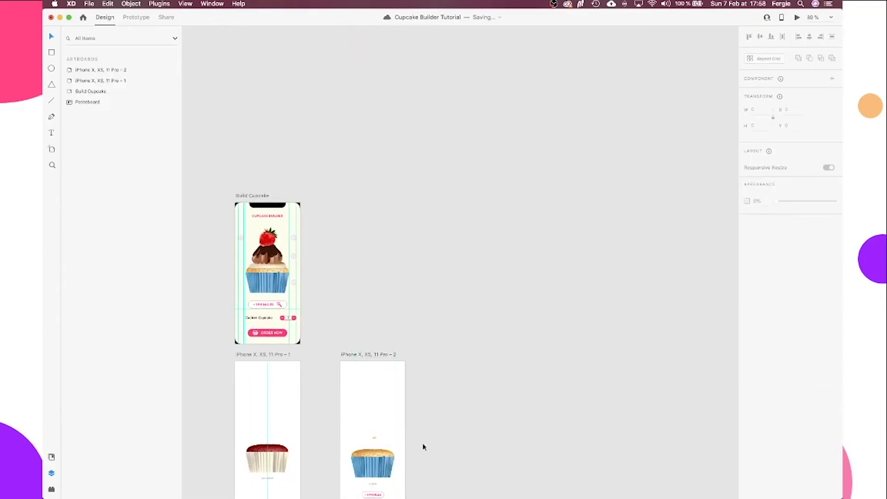
{"action": "scroll", "coordinate": [398, 463], "scroll_direction": "down", "scroll_amount": 6}
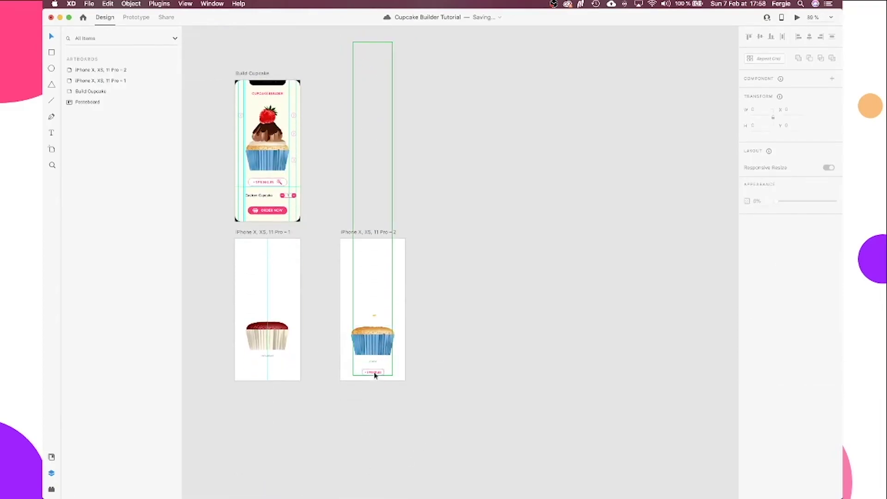
{"action": "left_click_drag", "start_coordinate": [375, 376], "coordinate": [474, 375]}
Drag a single blue sprinkle to the bottom of the frame and select the sprinkles group
{"action": "scroll", "coordinate": [478, 83], "scroll_direction": "up", "scroll_amount": 5}
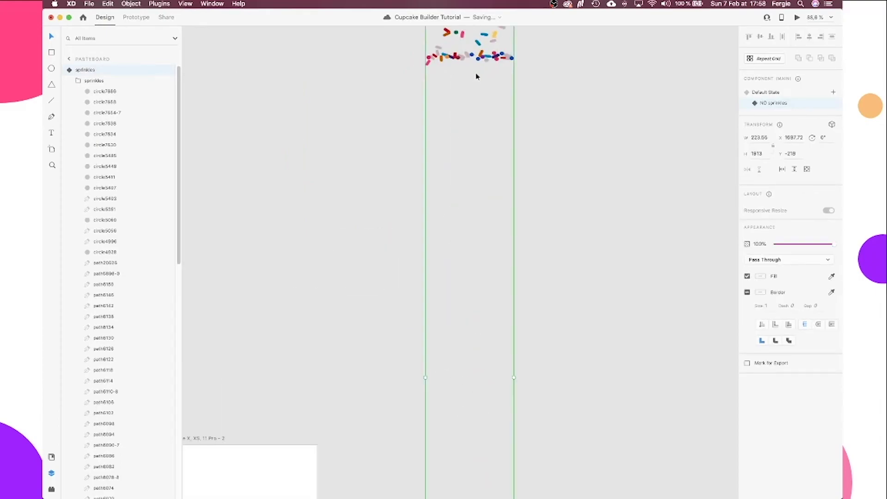
{"action": "double_click", "coordinate": [476, 59]}
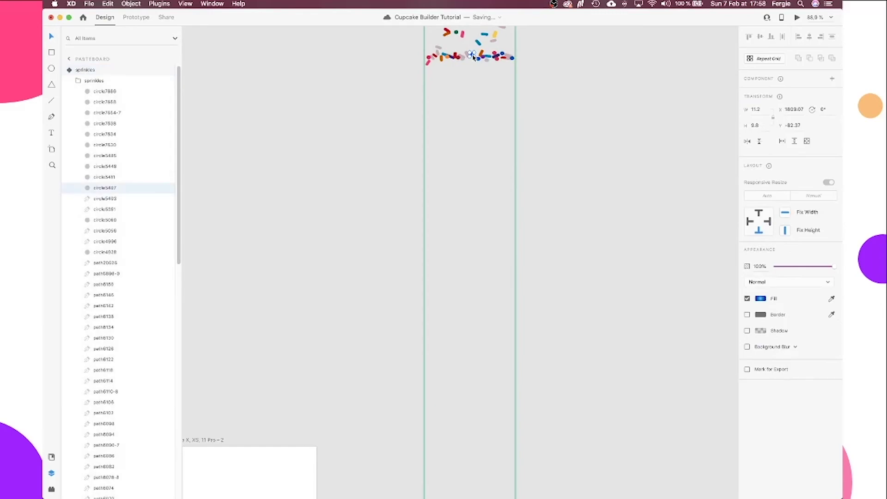
{"action": "left_click_drag", "start_coordinate": [476, 59], "coordinate": [510, 397]}
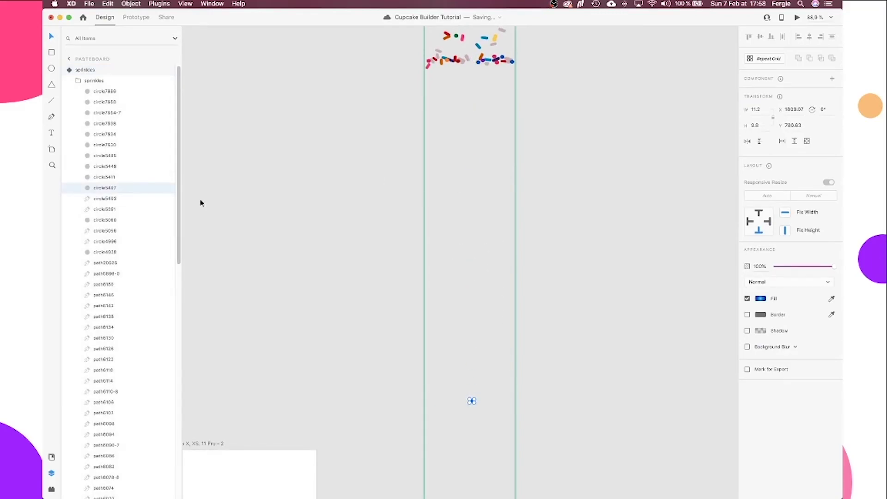
{"action": "left_click", "coordinate": [132, 285]}
{"action": "scroll", "coordinate": [132, 277], "scroll_direction": "down", "scroll_amount": 3}
{"action": "scroll", "coordinate": [134, 300], "scroll_direction": "down", "scroll_amount": 5}
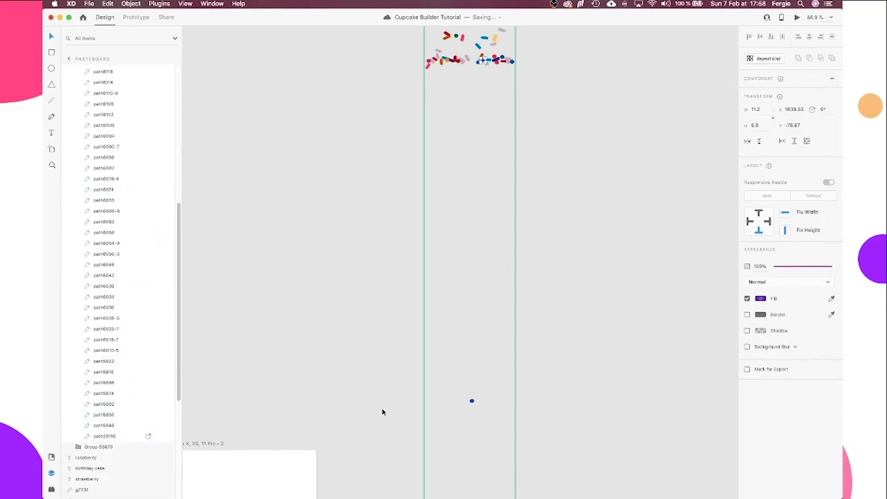
{"action": "left_click", "coordinate": [495, 405]}
{"action": "scroll", "coordinate": [495, 404], "scroll_direction": "down", "scroll_amount": 5}
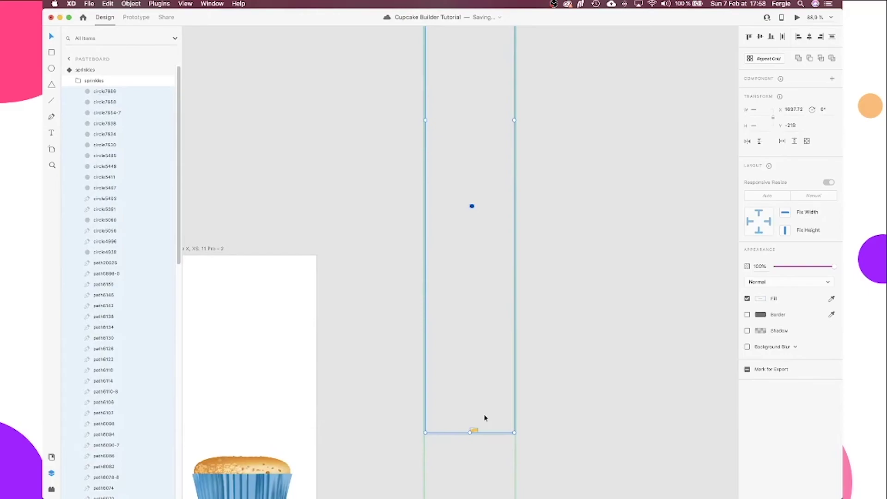
Distribute the sprinkles vertically, then horizontally twice, across the tall frame
{"action": "scroll", "coordinate": [476, 431], "scroll_direction": "up", "scroll_amount": 2}
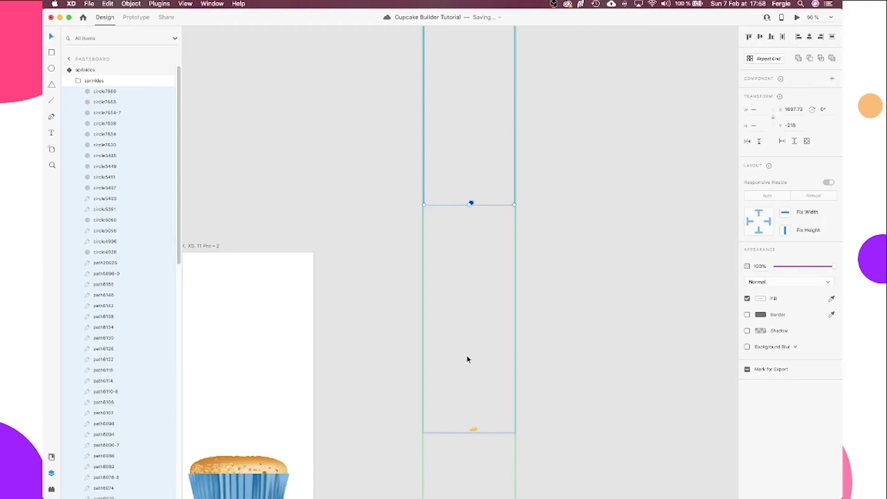
{"action": "scroll", "coordinate": [467, 359], "scroll_direction": "down", "scroll_amount": 5}
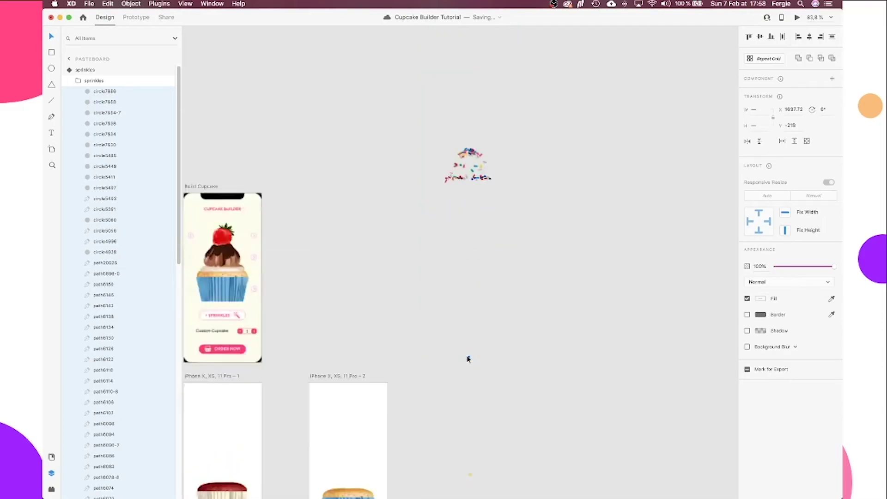
{"action": "scroll", "coordinate": [468, 359], "scroll_direction": "down", "scroll_amount": 3}
{"action": "scroll", "coordinate": [468, 359], "scroll_direction": "up", "scroll_amount": 3}
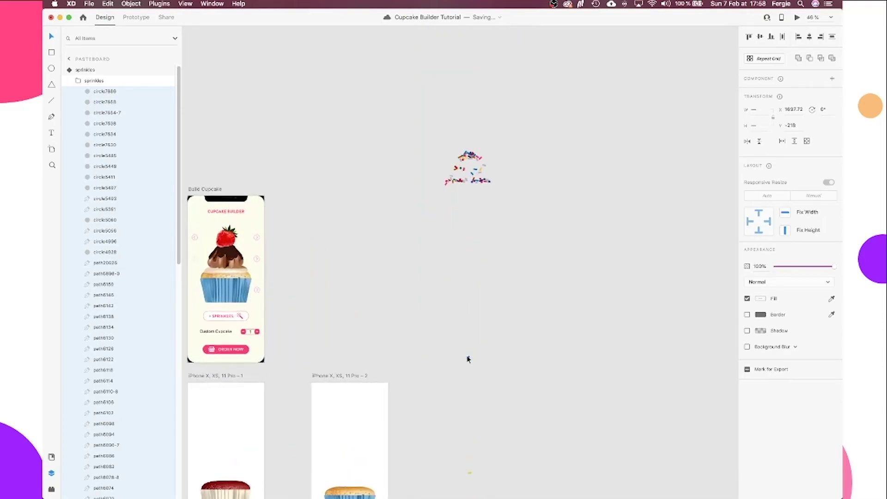
{"action": "scroll", "coordinate": [469, 359], "scroll_direction": "up", "scroll_amount": 4}
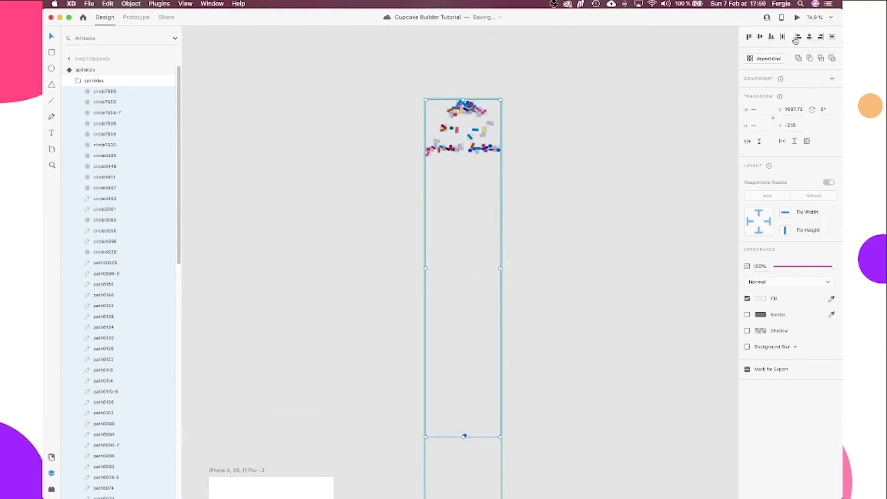
{"action": "left_click", "coordinate": [833, 38]}
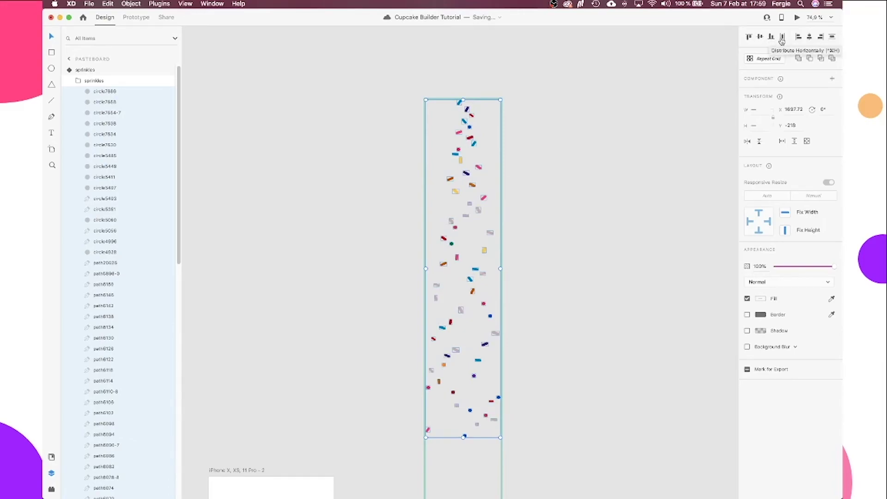
{"action": "left_click", "coordinate": [782, 37]}
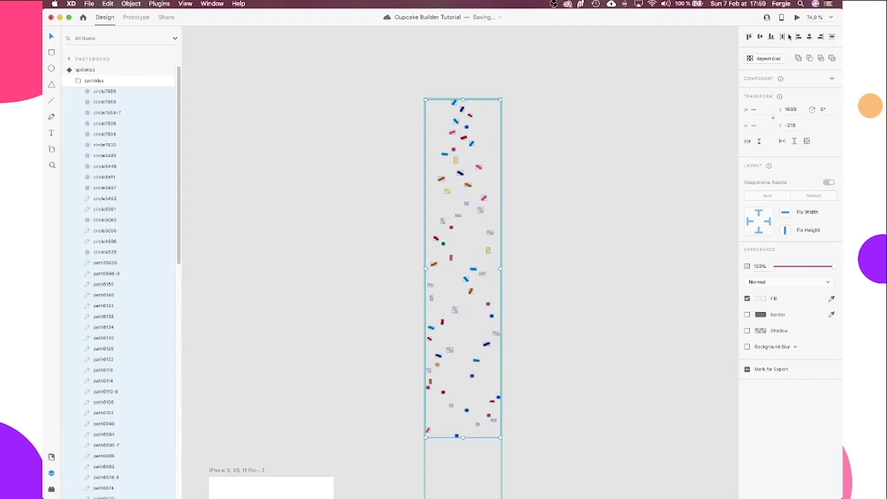
{"action": "left_click", "coordinate": [782, 36]}
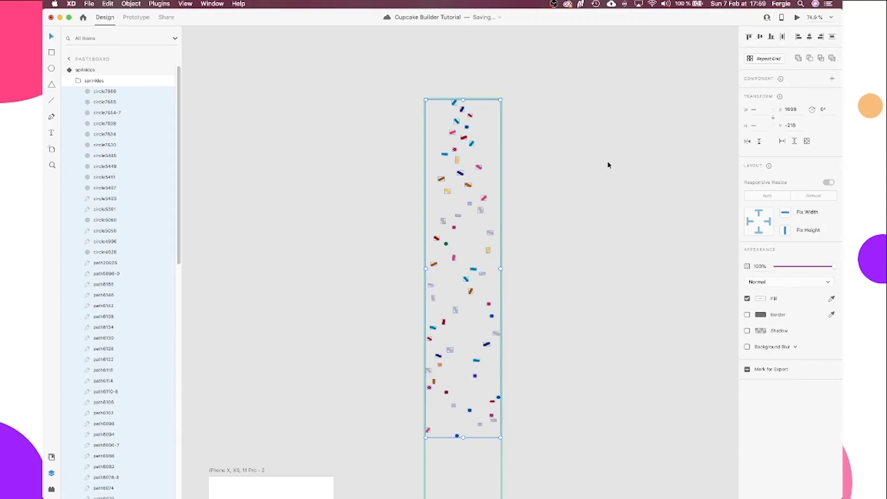
Set the small yellow sprinkle at the bottom to 0% opacity
{"action": "left_click", "coordinate": [605, 309]}
{"action": "left_click_drag", "start_coordinate": [552, 360], "coordinate": [567, 97]}
{"action": "scroll", "coordinate": [484, 350], "scroll_direction": "down", "scroll_amount": 1}
{"action": "double_click", "coordinate": [481, 359]}
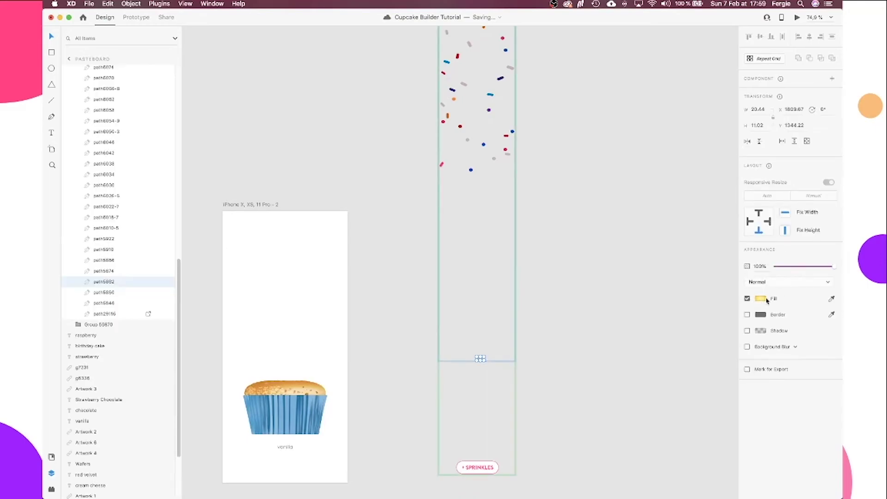
{"action": "left_click_drag", "start_coordinate": [778, 268], "coordinate": [773, 271]}
Move the sprinkles component back onto the vanilla cupcake artboard
{"action": "left_click", "coordinate": [586, 296]}
{"action": "left_click", "coordinate": [492, 476]}
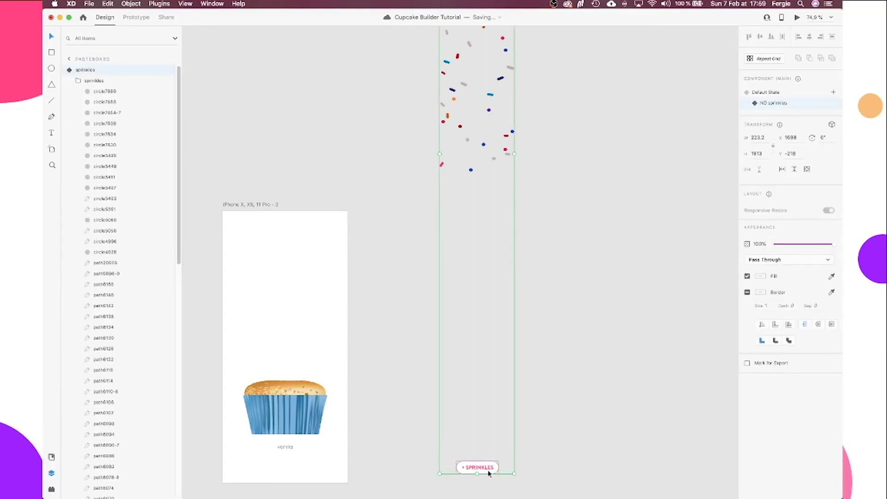
{"action": "left_click_drag", "start_coordinate": [490, 472], "coordinate": [298, 472]}
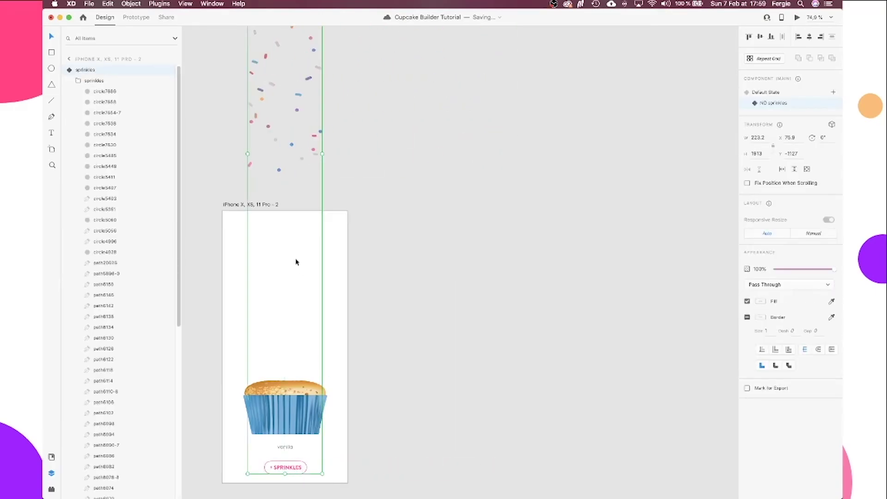
In Prototype mode, make tapping the NO sprinkles state auto-animate to the Default State
{"action": "left_click", "coordinate": [136, 19]}
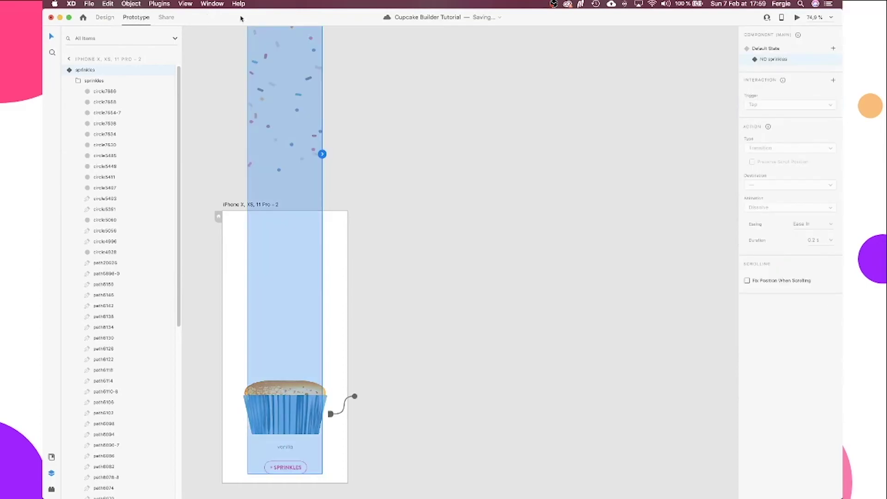
{"action": "left_click", "coordinate": [792, 48]}
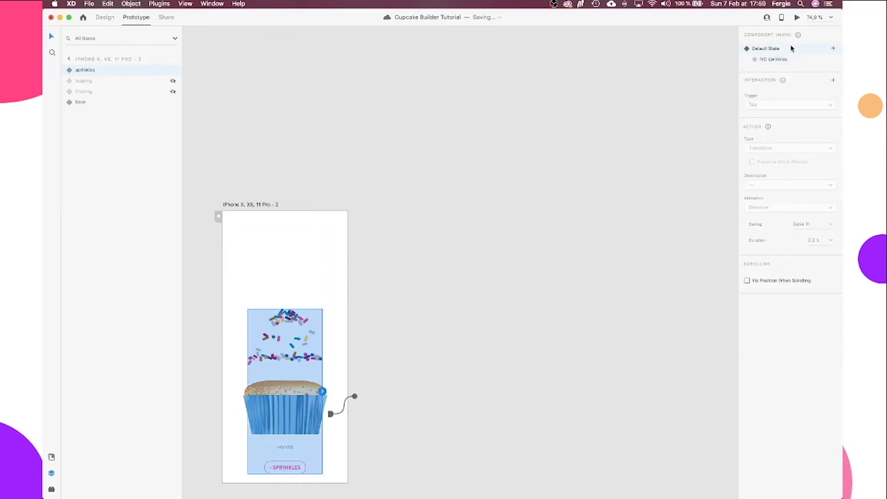
{"action": "left_click", "coordinate": [792, 59]}
{"action": "left_click", "coordinate": [833, 81]}
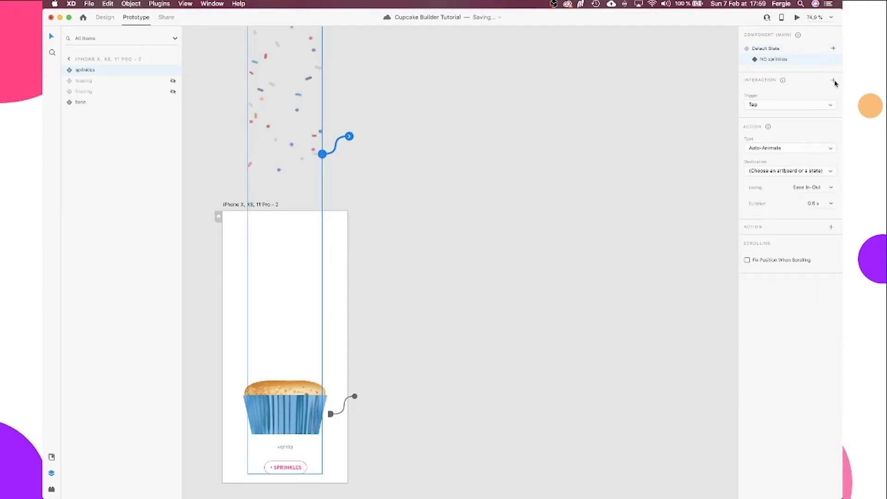
{"action": "left_click", "coordinate": [793, 172]}
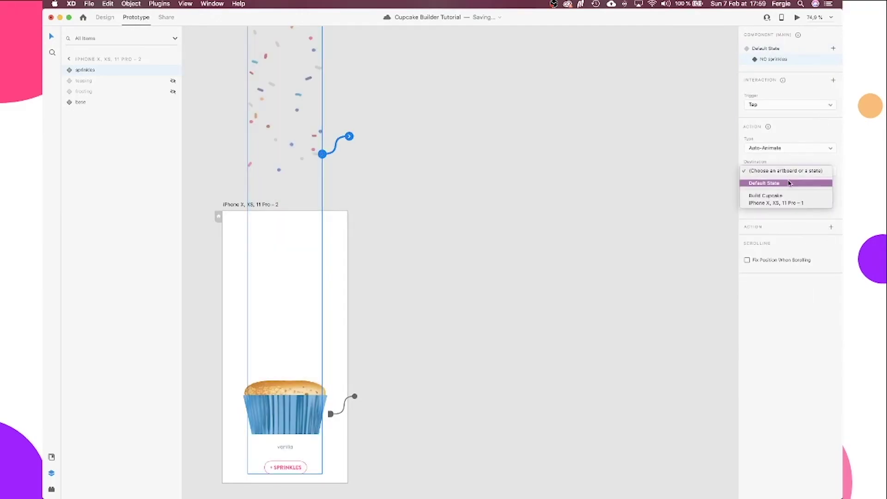
{"action": "left_click", "coordinate": [793, 182]}
Make tapping the sprinkled Default State auto-animate to NO sprinkles, Ease In-Out over 0.6 s
{"action": "left_click", "coordinate": [773, 48]}
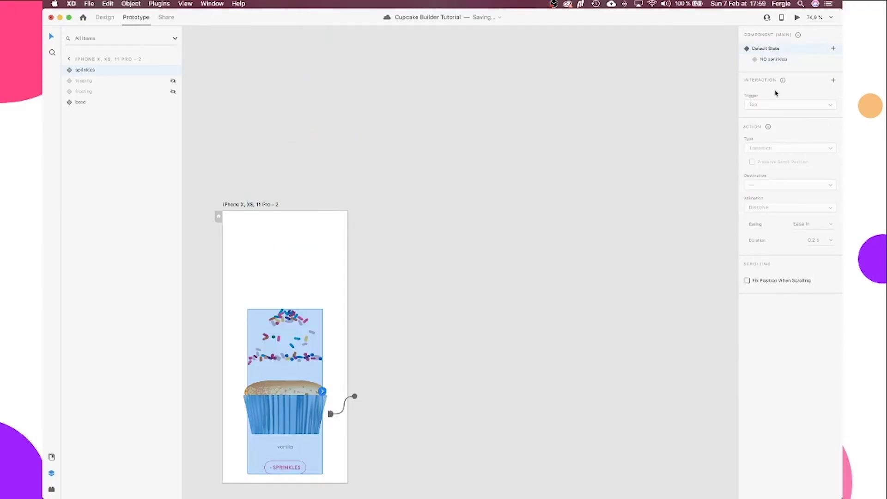
{"action": "left_click", "coordinate": [834, 81]}
{"action": "left_click", "coordinate": [788, 171]}
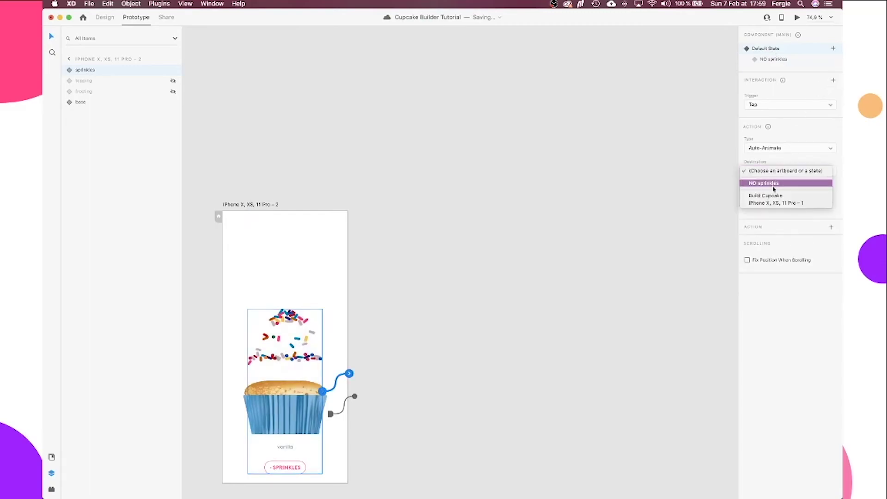
{"action": "left_click", "coordinate": [774, 184]}
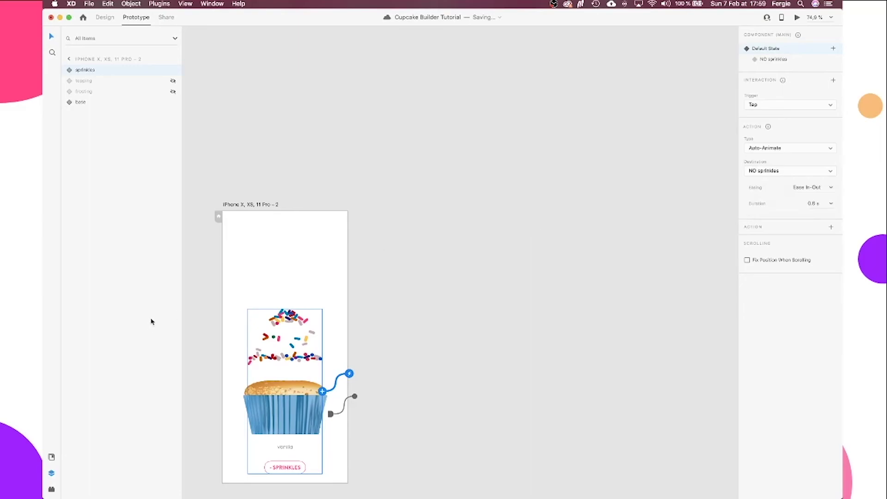
Back in Design mode, unhide the topping and frosting layers, then select the topping and base
{"action": "left_click", "coordinate": [105, 17]}
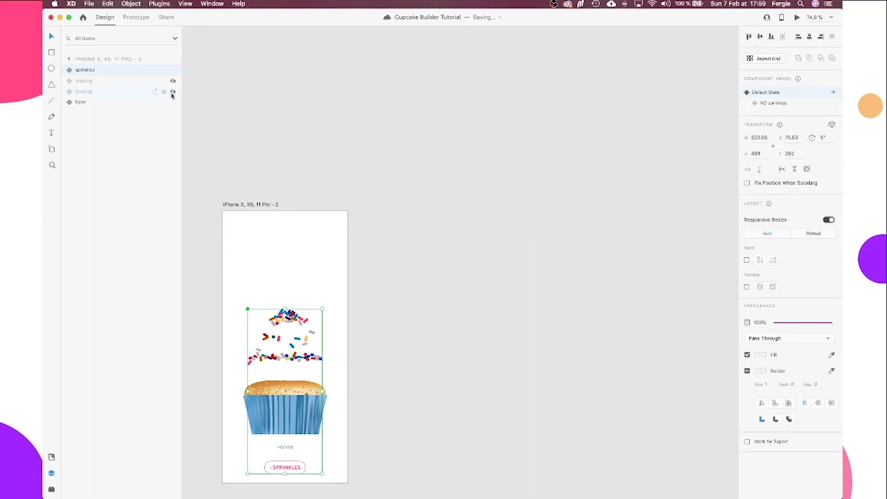
{"action": "left_click", "coordinate": [173, 81]}
{"action": "left_click", "coordinate": [173, 91]}
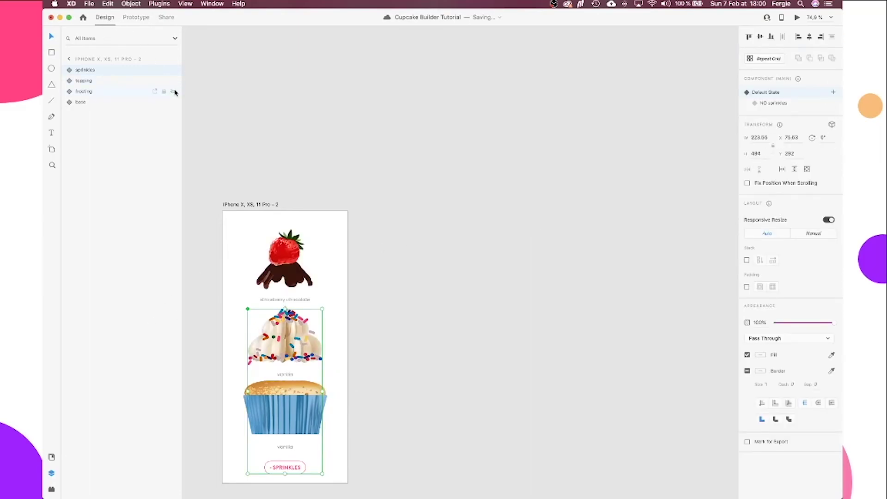
{"action": "left_click", "coordinate": [285, 259]}
{"action": "left_click", "coordinate": [285, 411]}
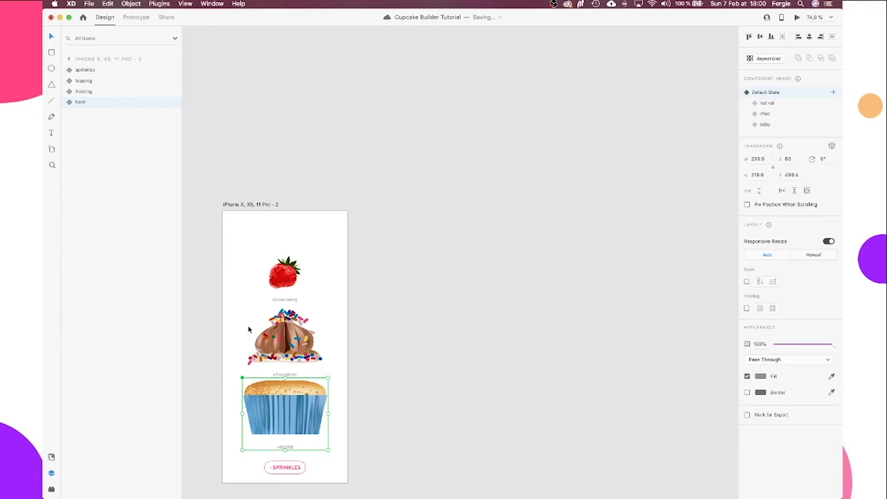
Preview the cupcake prototype and toggle the sprinkles off and back on
{"action": "left_click", "coordinate": [798, 18]}
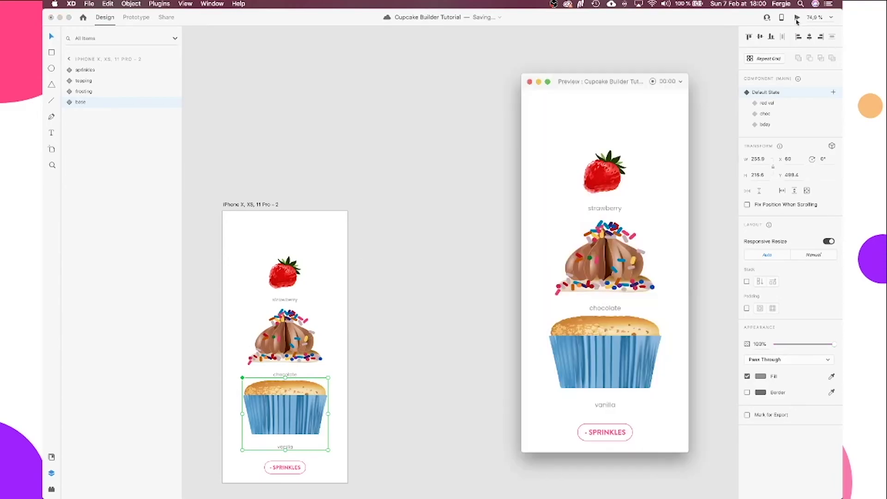
{"action": "left_click", "coordinate": [602, 433]}
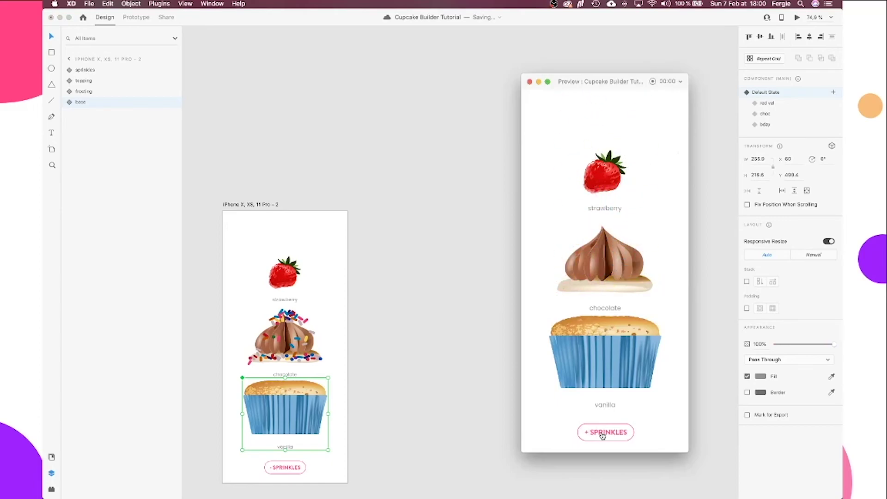
{"action": "left_click", "coordinate": [602, 434]}
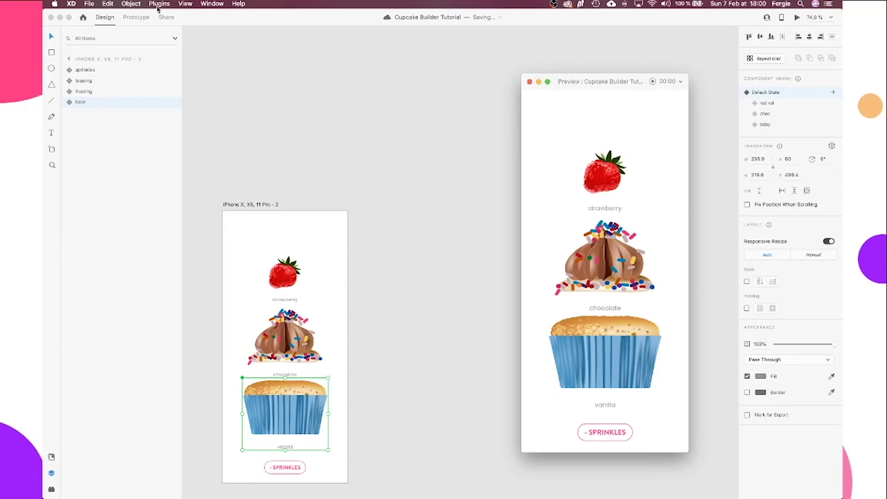
Set the NO sprinkles state's tap transition easing to Snap
{"action": "left_click", "coordinate": [139, 19]}
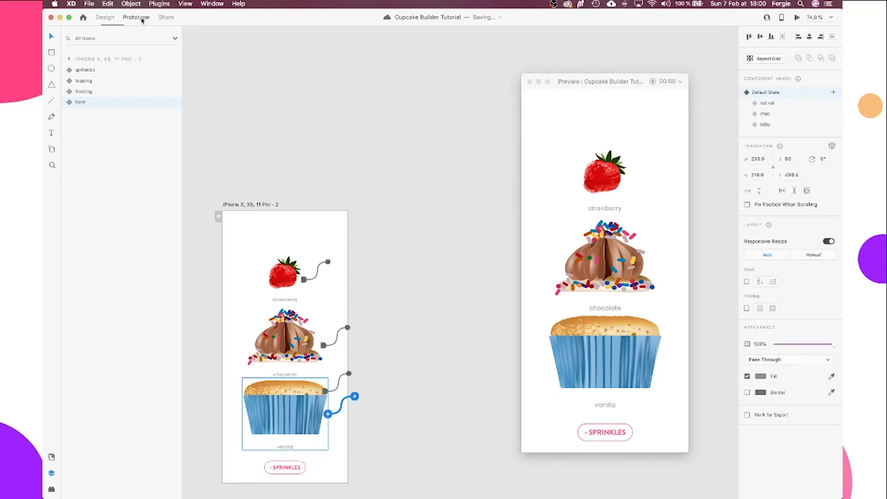
{"action": "left_click", "coordinate": [294, 472]}
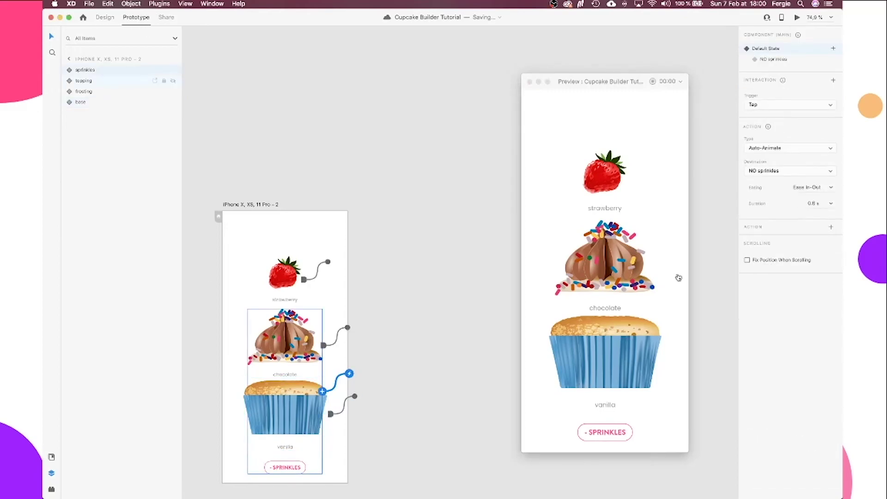
{"action": "left_click", "coordinate": [789, 60]}
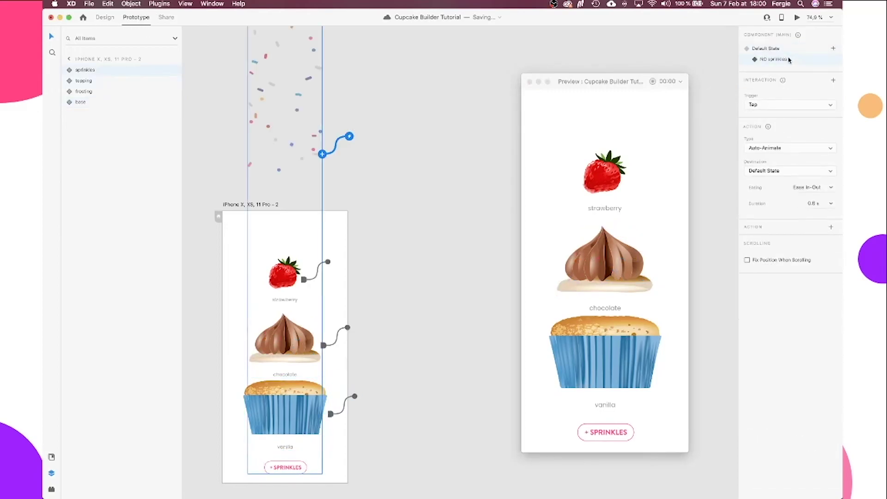
{"action": "left_click", "coordinate": [831, 189]}
{"action": "left_click", "coordinate": [812, 231]}
Preview again, toggling sprinkles repeatedly and cycling the base to red velvet, then close the preview
{"action": "left_click", "coordinate": [796, 19]}
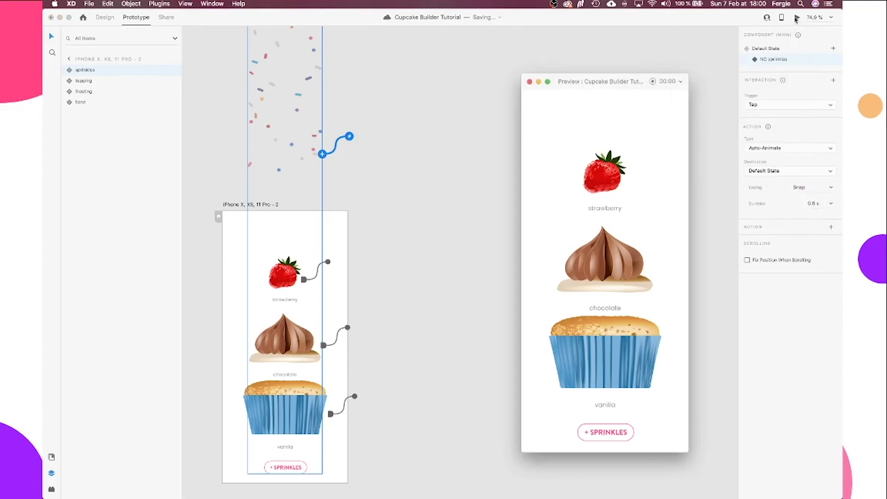
{"action": "left_click", "coordinate": [610, 433]}
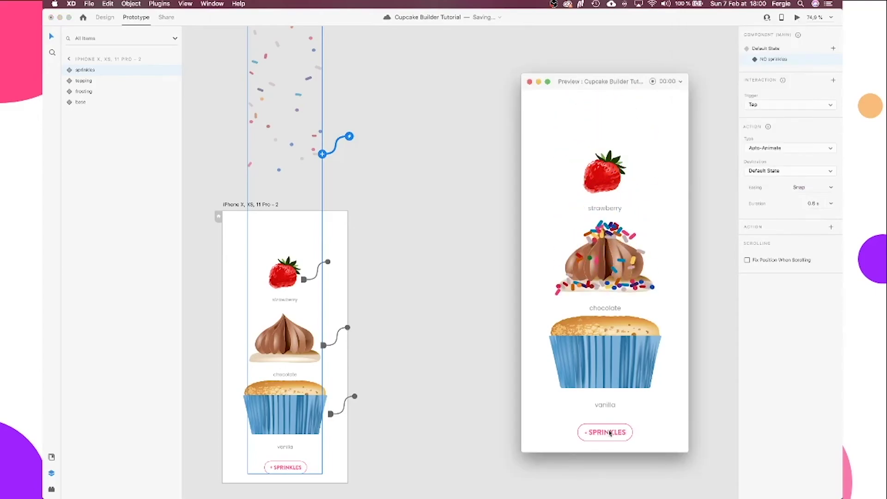
{"action": "left_click", "coordinate": [610, 432]}
{"action": "left_click", "coordinate": [610, 432]}
{"action": "left_click", "coordinate": [610, 433]}
{"action": "left_click", "coordinate": [610, 433]}
{"action": "left_click", "coordinate": [660, 341]}
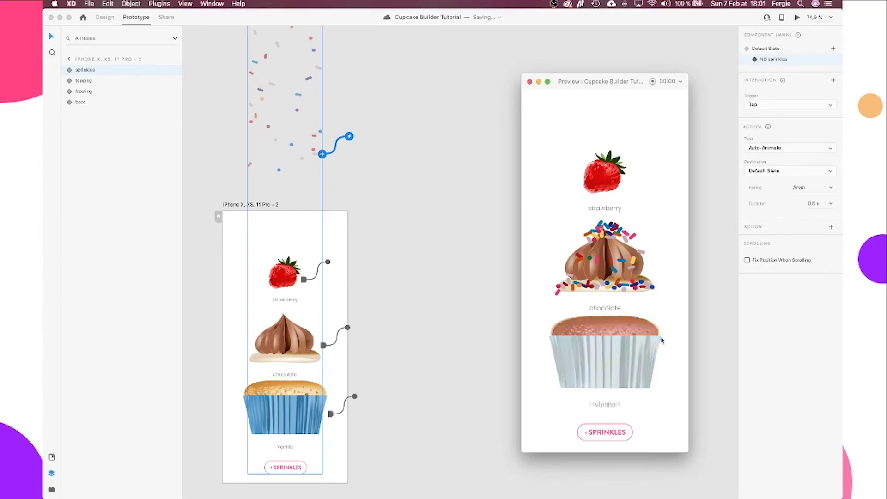
{"action": "left_click", "coordinate": [601, 202]}
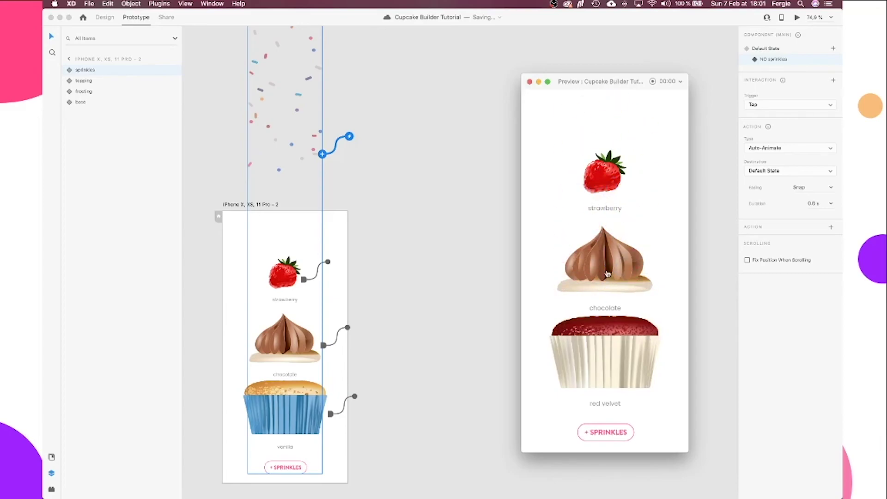
{"action": "left_click", "coordinate": [618, 437]}
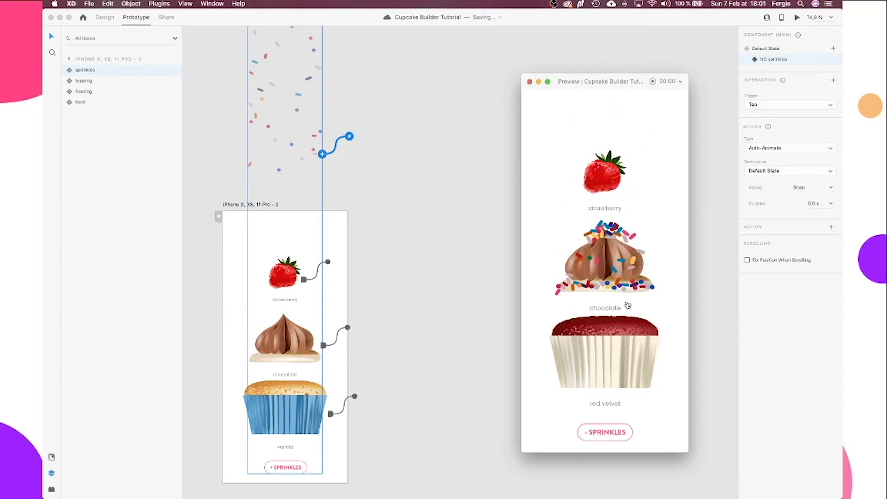
{"action": "left_click", "coordinate": [611, 263]}
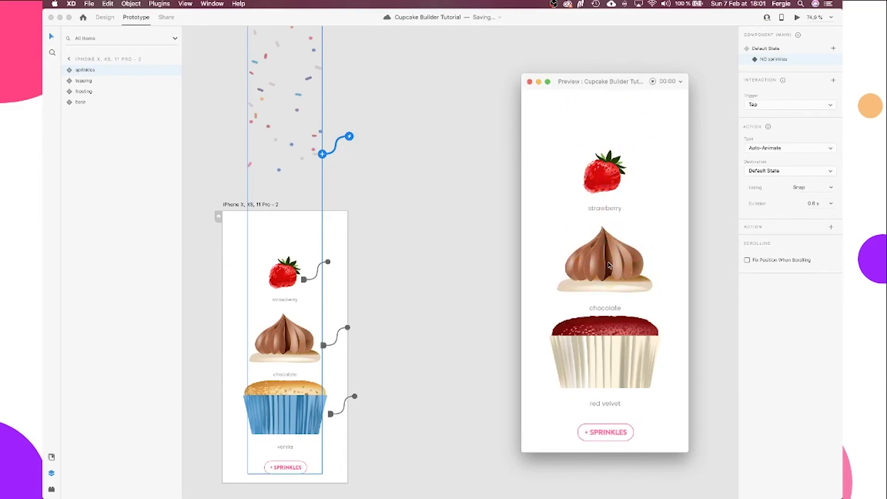
{"action": "left_click", "coordinate": [529, 82]}
Return to Design mode and pan and zoom onto the iPhone X/XS/11 Pro – 2 artboard
{"action": "left_click", "coordinate": [103, 19]}
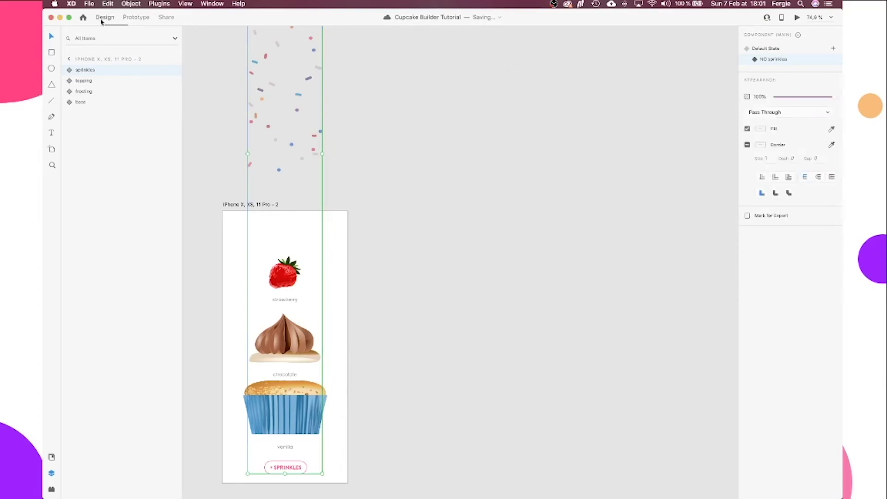
{"action": "left_click", "coordinate": [222, 135]}
{"action": "left_click_drag", "start_coordinate": [218, 119], "coordinate": [553, 314]}
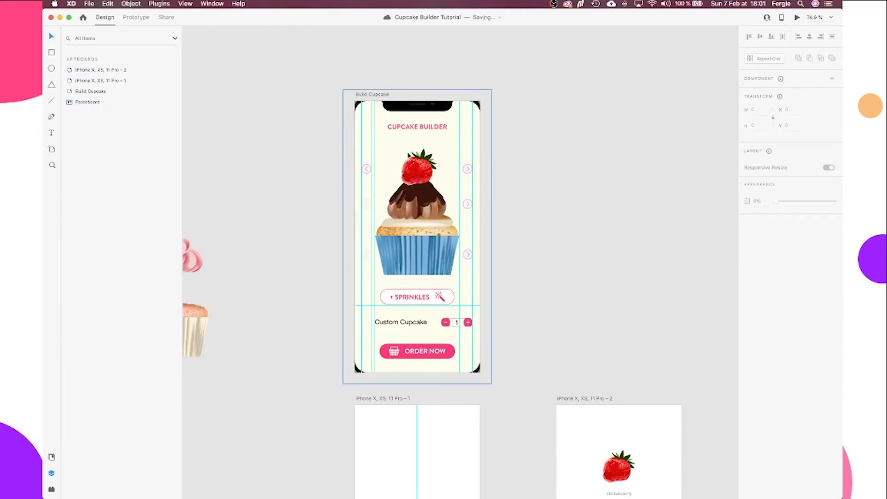
{"action": "scroll", "coordinate": [602, 334], "scroll_direction": "down", "scroll_amount": 5}
{"action": "scroll", "coordinate": [603, 334], "scroll_direction": "up", "scroll_amount": 10}
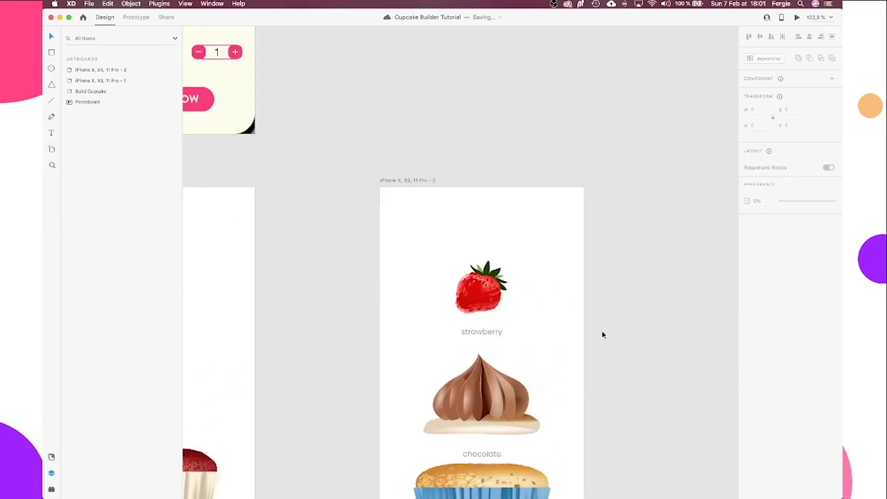
{"action": "left_click_drag", "start_coordinate": [602, 414], "coordinate": [579, 267]}
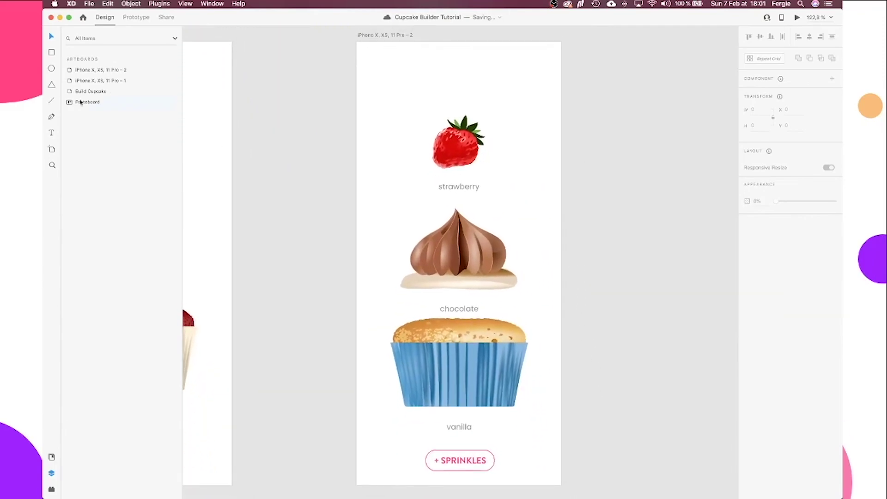
Launch the Icons 4 Design plugin and search it for 'arrow' icons
{"action": "key", "text": "super+alt+p"}
{"action": "left_click", "coordinate": [127, 379]}
{"action": "left_click", "coordinate": [131, 80]}
{"action": "type", "text": "m"}
{"action": "type", "text": "rrow"}
{"action": "key", "text": "Return"}
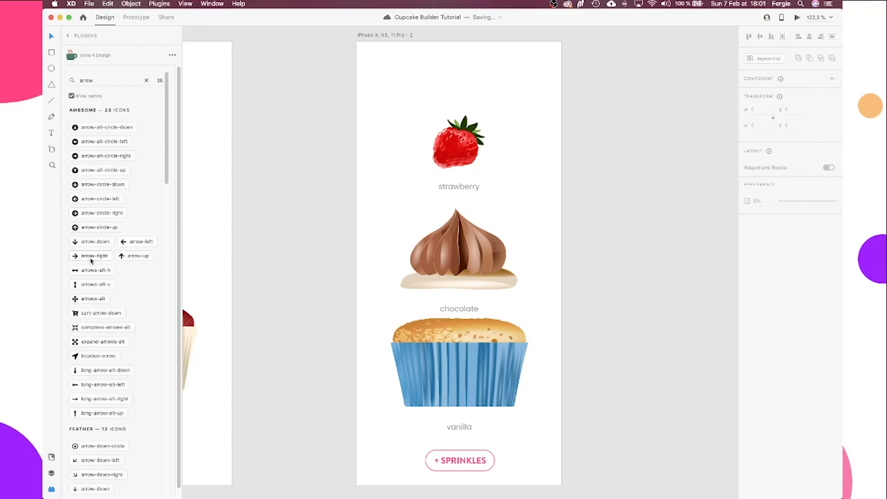
Insert the arrow-circle-right and arrow-circle-left icons as a test, then delete both
{"action": "left_click", "coordinate": [90, 211]}
{"action": "left_click", "coordinate": [90, 199]}
{"action": "left_click_drag", "start_coordinate": [400, 239], "coordinate": [528, 275]}
{"action": "key", "text": "Delete"}
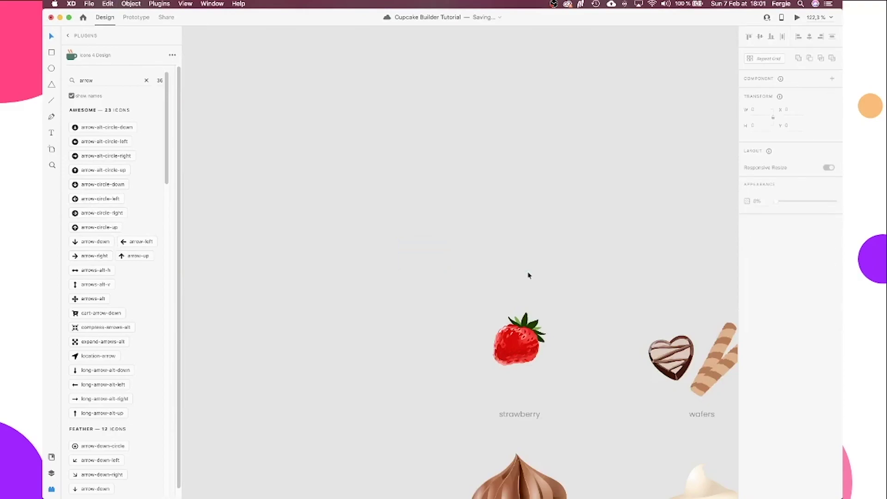
{"action": "scroll", "coordinate": [529, 275], "scroll_direction": "down", "scroll_amount": 5}
{"action": "scroll", "coordinate": [529, 275], "scroll_direction": "right", "scroll_amount": 10}
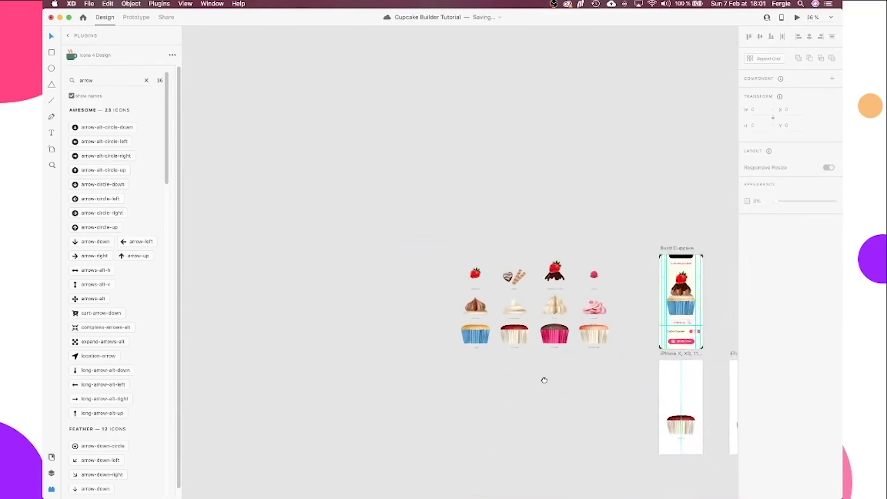
{"action": "scroll", "coordinate": [513, 362], "scroll_direction": "up", "scroll_amount": 3}
{"action": "scroll", "coordinate": [513, 362], "scroll_direction": "up", "scroll_amount": 8}
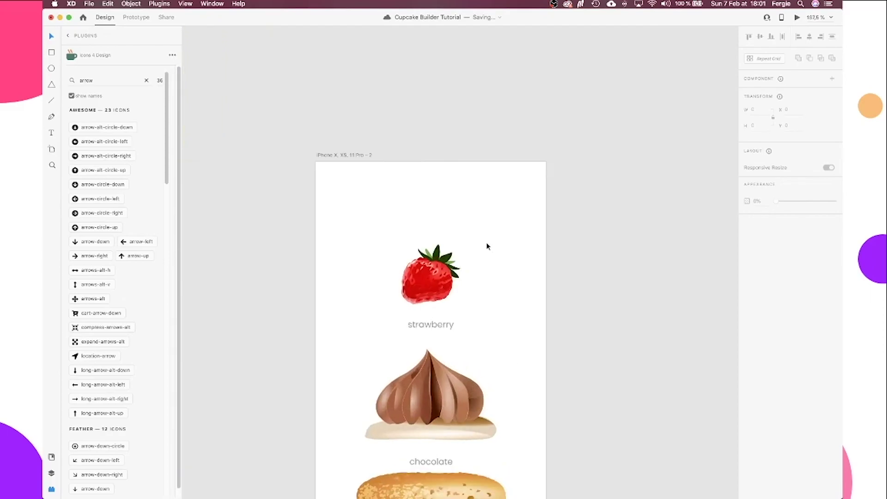
Paste the two circled arrows and position them at the artboard's top-left and top-right corners
{"action": "key", "text": "cmd+v"}
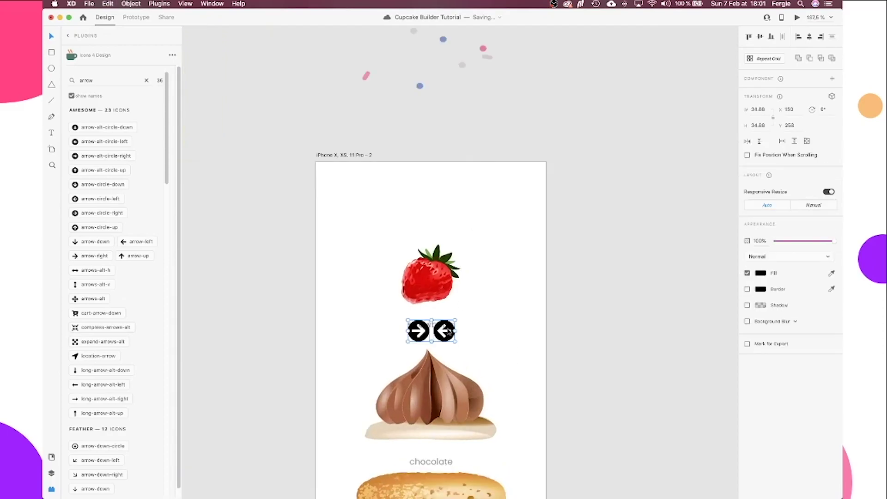
{"action": "left_click_drag", "start_coordinate": [446, 329], "coordinate": [533, 191]}
{"action": "left_click", "coordinate": [324, 185]}
{"action": "left_click_drag", "start_coordinate": [323, 187], "coordinate": [322, 187]}
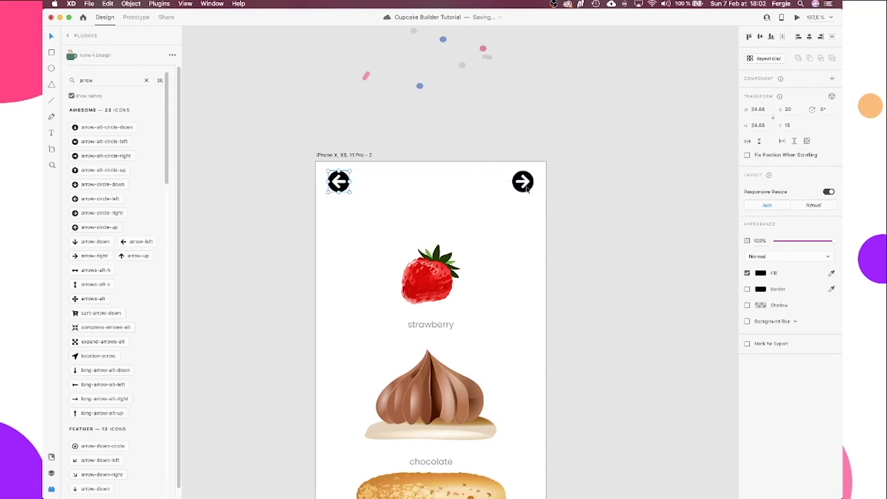
Fill both arrows with the saved pink swatch
{"action": "left_click", "coordinate": [527, 188], "text": "shift"}
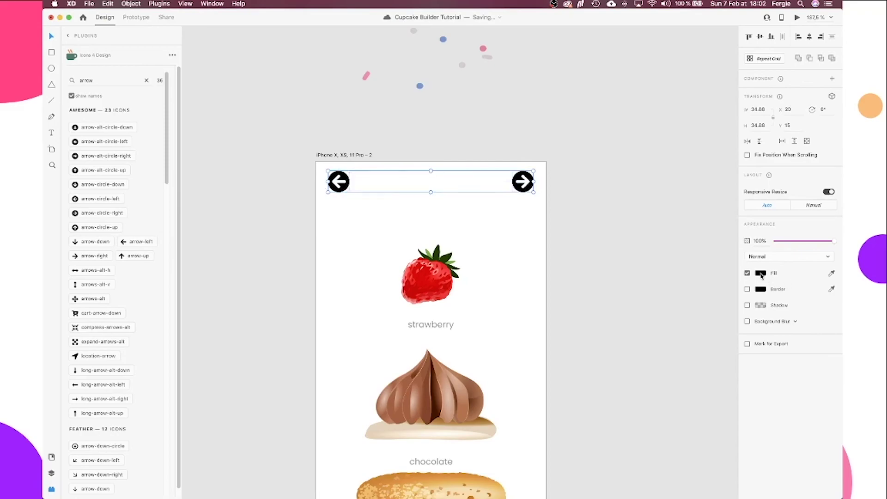
{"action": "left_click", "coordinate": [761, 274]}
{"action": "left_click", "coordinate": [665, 325]}
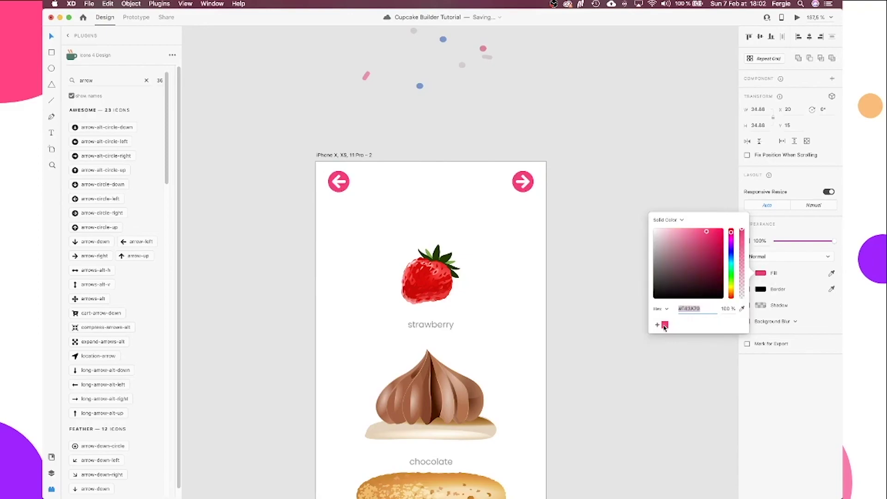
{"action": "scroll", "coordinate": [591, 288], "scroll_direction": "down", "scroll_amount": 5}
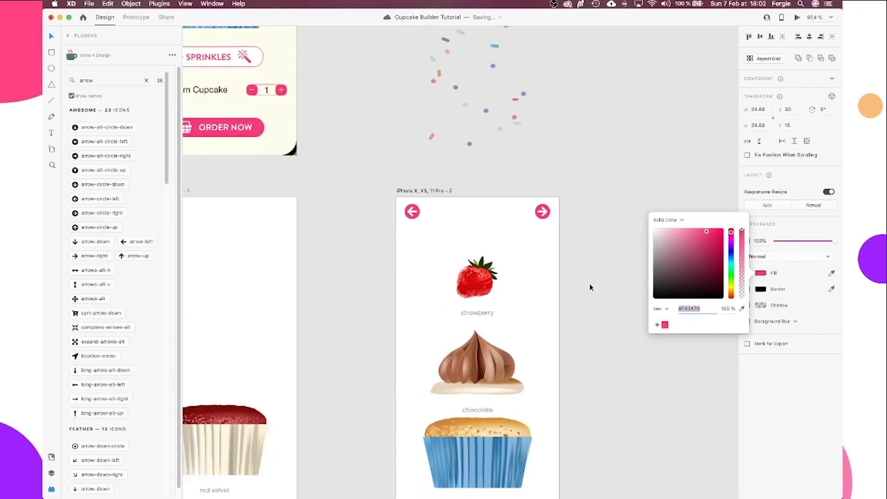
{"action": "scroll", "coordinate": [590, 288], "scroll_direction": "down", "scroll_amount": 3}
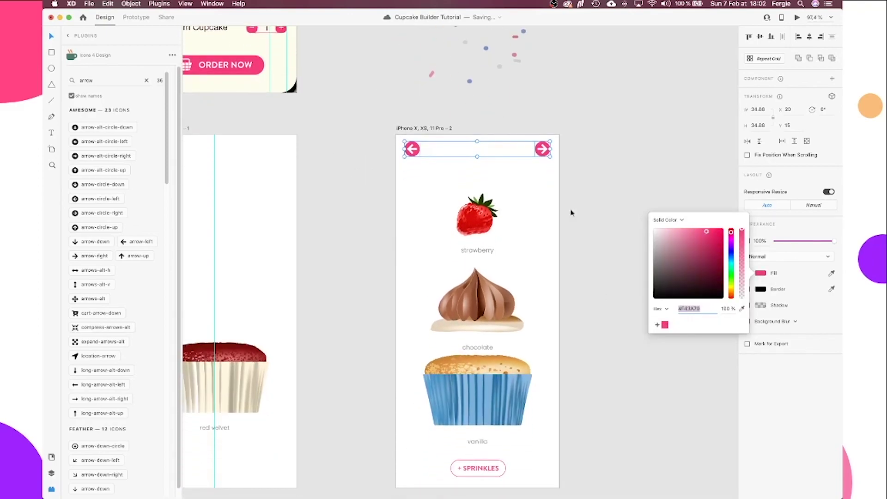
Cut the pink arrow pair and paste it into the strawberry topping component
{"action": "left_click_drag", "start_coordinate": [539, 151], "coordinate": [541, 215]}
{"action": "key", "text": "super+x"}
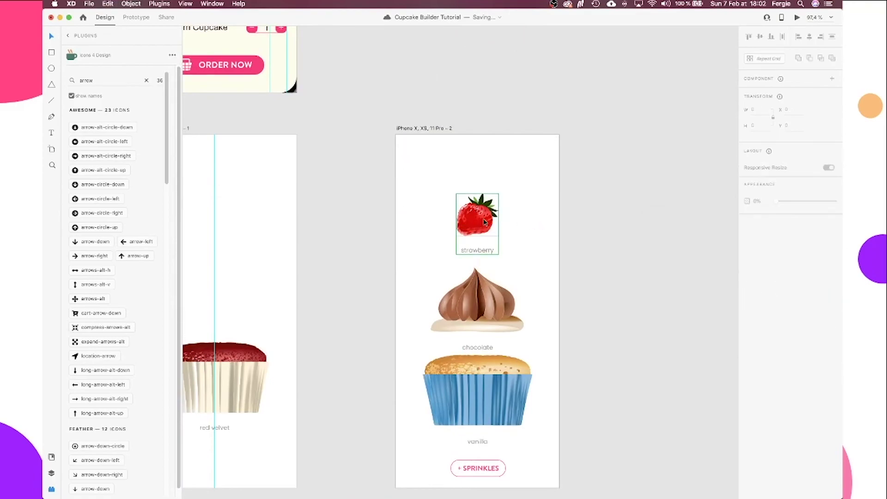
{"action": "left_click", "coordinate": [484, 223]}
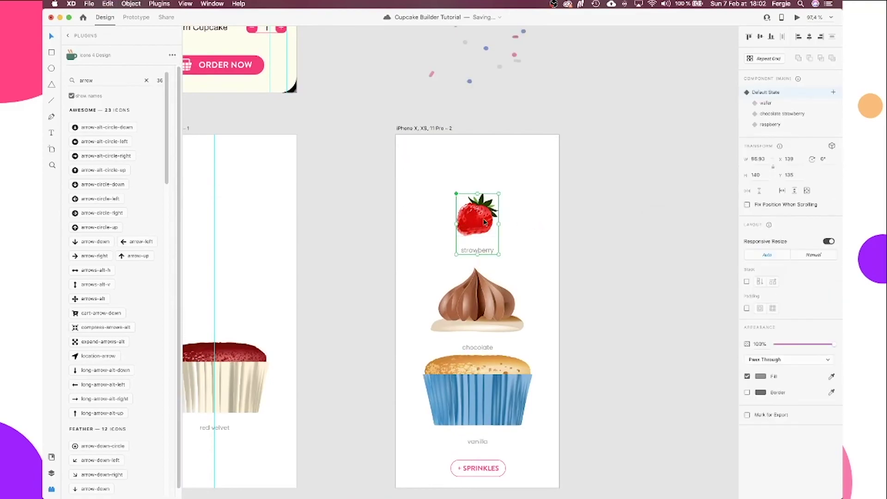
{"action": "key", "text": "super+v"}
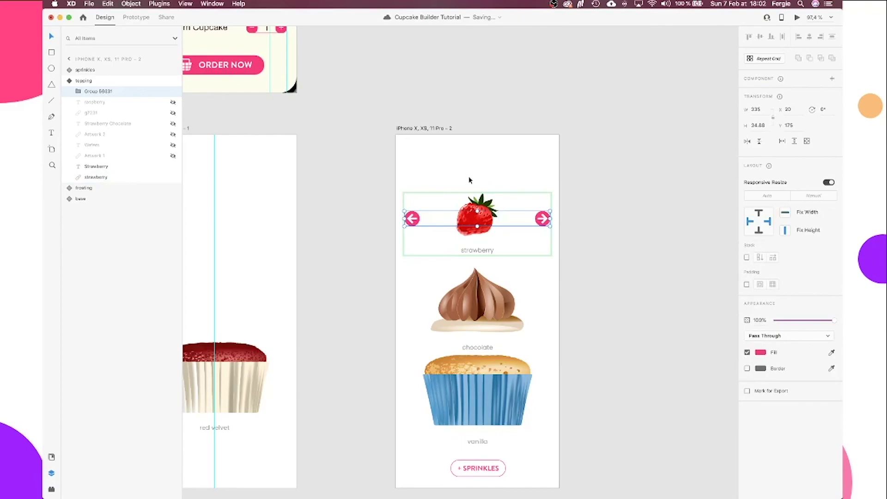
{"action": "key", "text": "Escape"}
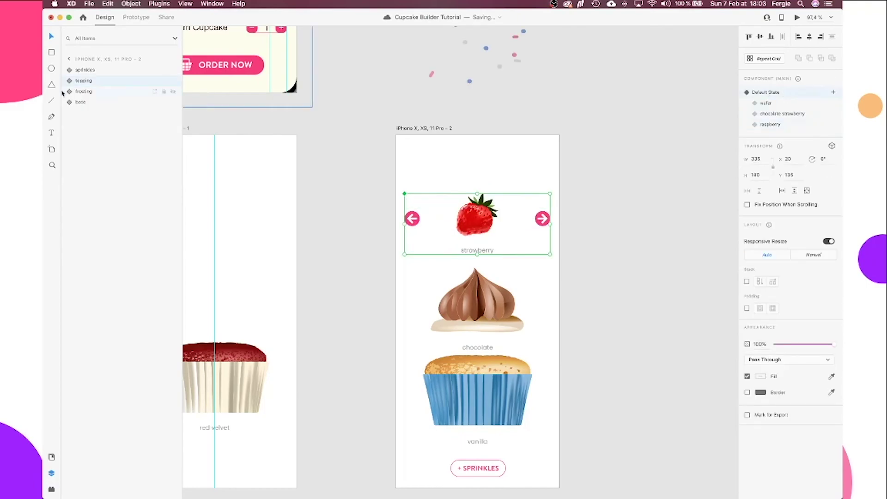
Paste a second arrow pair into the frosting component and nudge it level with the chocolate
{"action": "left_click", "coordinate": [83, 92]}
{"action": "key", "text": "super+v"}
{"action": "key", "text": "shift+Down"}
{"action": "key", "text": "shift+Down"}
{"action": "key", "text": "shift+Down"}
{"action": "key", "text": "shift+Down"}
{"action": "key", "text": "shift+Down"}
{"action": "key", "text": "shift+Down"}
{"action": "key", "text": "shift+Down"}
{"action": "key", "text": "shift+Down"}
{"action": "key", "text": "shift+Down"}
{"action": "key", "text": "shift+Down"}
{"action": "key", "text": "shift+Down"}
{"action": "key", "text": "shift+Down"}
{"action": "key", "text": "shift+Down"}
{"action": "key", "text": "shift+Down"}
{"action": "key", "text": "shift+Down"}
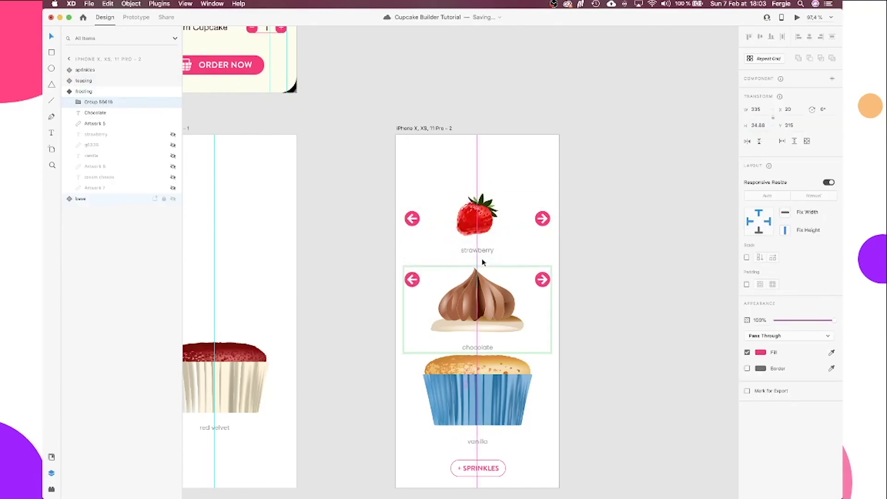
{"action": "key", "text": "shift+Down"}
{"action": "key", "text": "shift+Down"}
{"action": "key", "text": "shift+Down"}
{"action": "key", "text": "shift+Down"}
{"action": "key", "text": "shift+Down"}
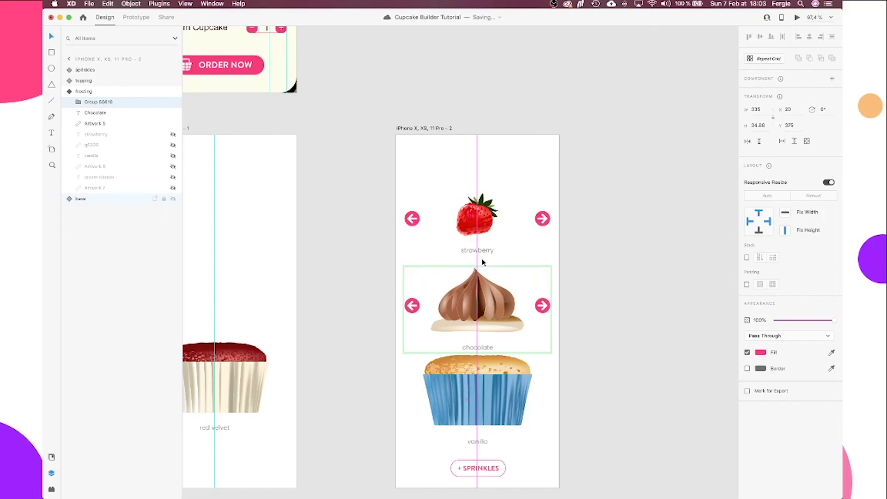
{"action": "key", "text": "shift+Up"}
Paste a third arrow pair into the vanilla base component and nudge it down to Y 605
{"action": "left_click", "coordinate": [477, 370]}
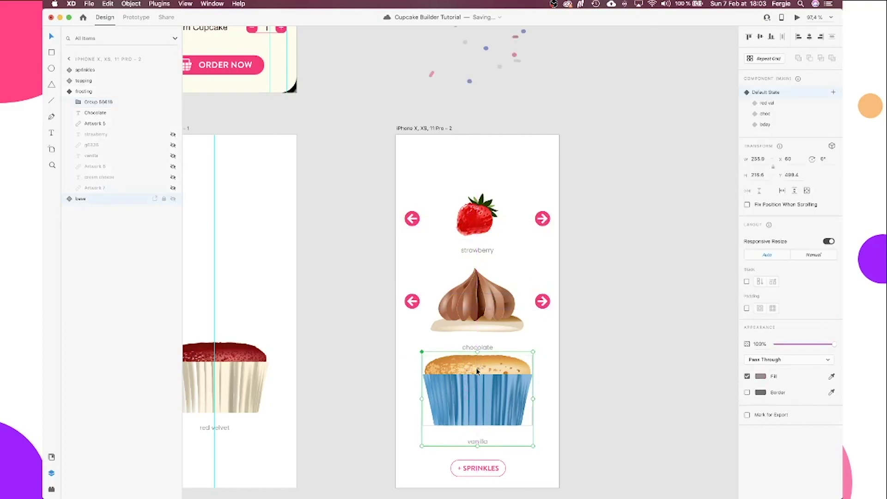
{"action": "double_click", "coordinate": [477, 371]}
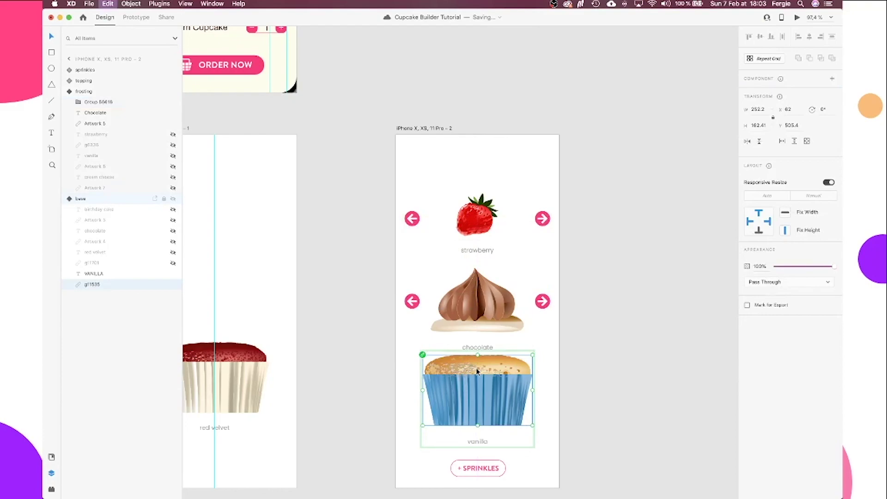
{"action": "key", "text": "cmd+v"}
{"action": "key", "text": "alt"}
{"action": "key", "text": "shift+Down"}
{"action": "key", "text": "shift+Down"}
{"action": "key", "text": "shift+Down"}
{"action": "key", "text": "shift+Down"}
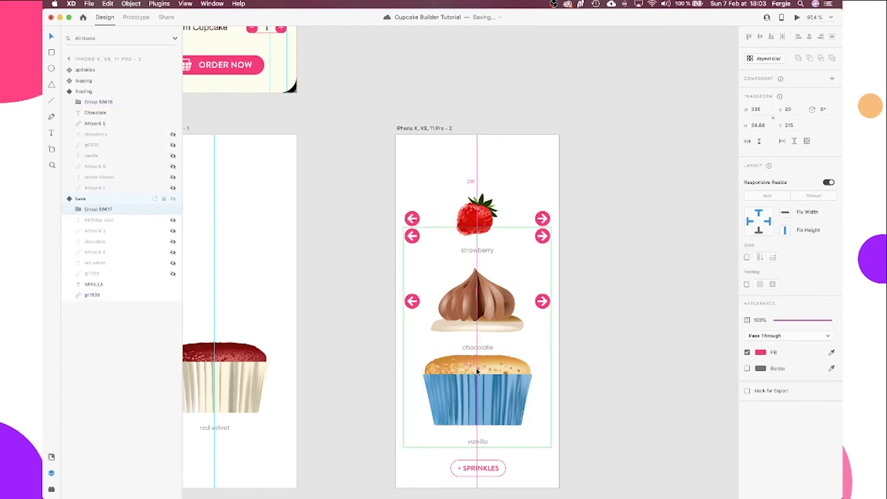
{"action": "key", "text": "shift+Down"}
{"action": "key", "text": "shift+Down"}
{"action": "key", "text": "shift+Down"}
{"action": "key", "text": "shift+Down"}
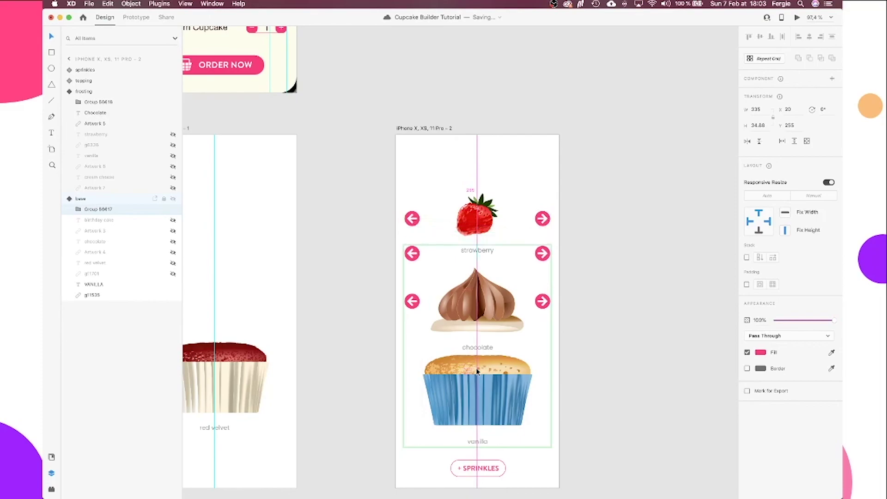
{"action": "key", "text": "shift+Down"}
{"action": "key", "text": "shift+Down"}
{"action": "key", "text": "shift+Down"}
{"action": "key", "text": "shift+Down"}
{"action": "key", "text": "shift+Down"}
{"action": "key", "text": "shift+Down"}
{"action": "key", "text": "shift+Down"}
{"action": "key", "text": "shift+Down"}
{"action": "key", "text": "shift+Down"}
{"action": "key", "text": "shift+Down"}
{"action": "key", "text": "shift+Down"}
{"action": "key", "text": "shift+Down"}
{"action": "key", "text": "shift+Down"}
{"action": "key", "text": "shift+Down"}
{"action": "key", "text": "shift+Down"}
{"action": "key", "text": "shift+Down"}
{"action": "key", "text": "shift+Down"}
{"action": "key", "text": "shift+Down"}
{"action": "key", "text": "shift+Down"}
{"action": "key", "text": "shift+Down"}
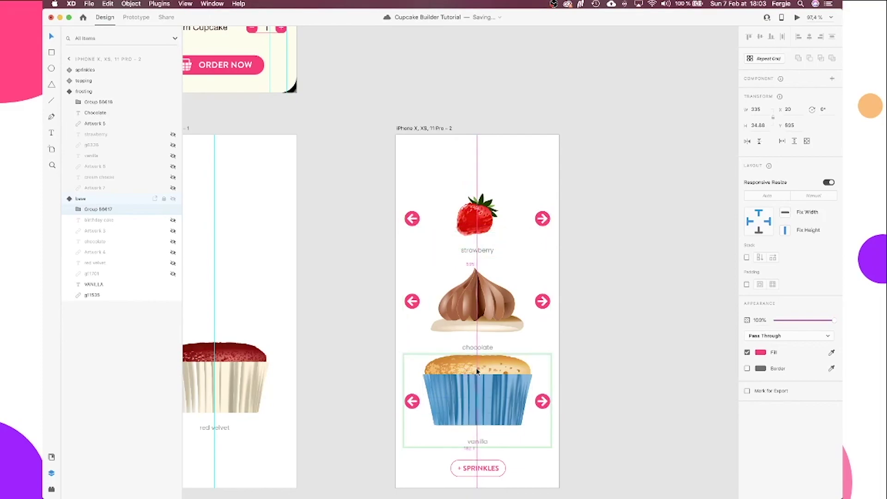
{"action": "left_click", "coordinate": [640, 309]}
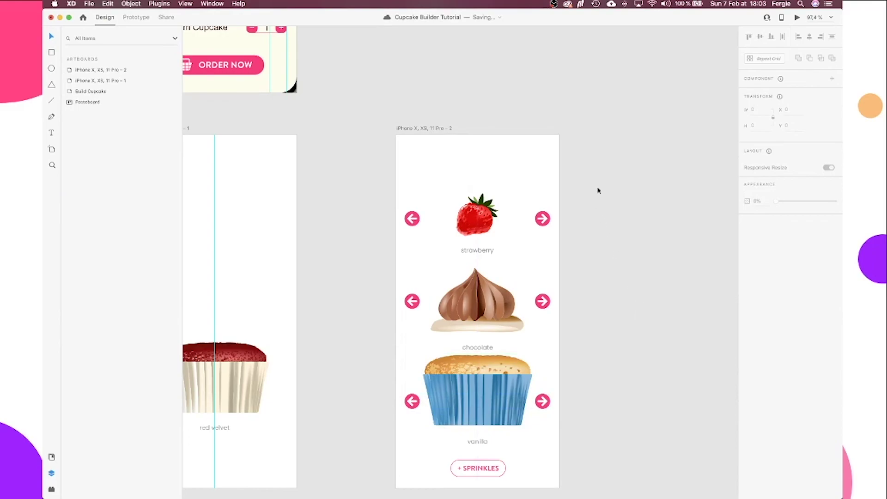
{"action": "left_click", "coordinate": [553, 172]}
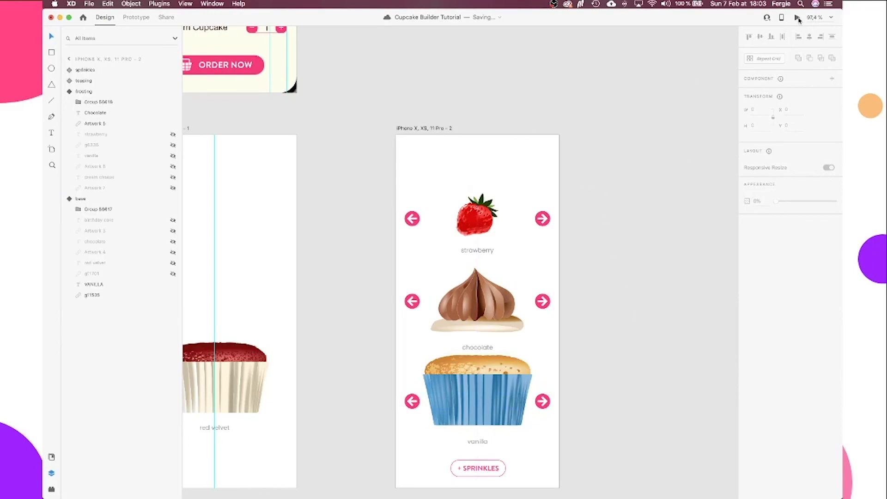
{"action": "left_click", "coordinate": [797, 18]}
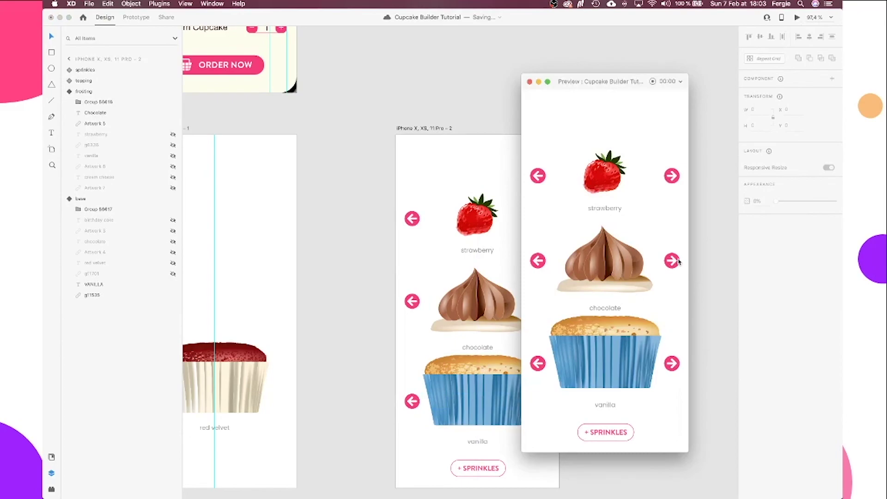
{"action": "left_click", "coordinate": [673, 261]}
{"action": "left_click", "coordinate": [673, 261]}
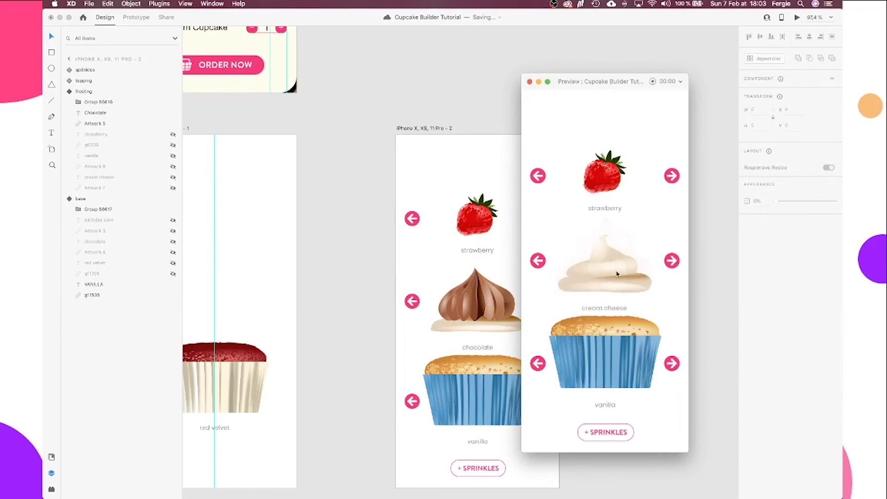
{"action": "left_click", "coordinate": [612, 275]}
{"action": "left_click", "coordinate": [612, 275]}
{"action": "left_click", "coordinate": [671, 261]}
{"action": "left_click", "coordinate": [607, 433]}
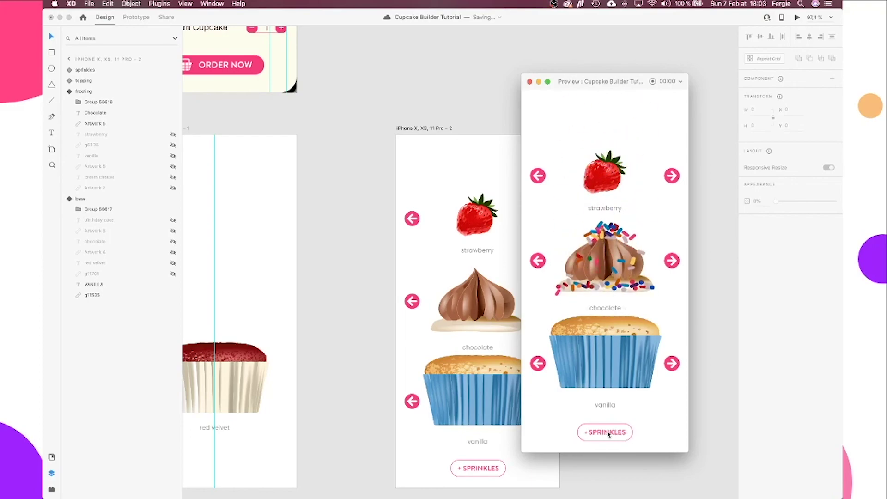
{"action": "left_click", "coordinate": [609, 434]}
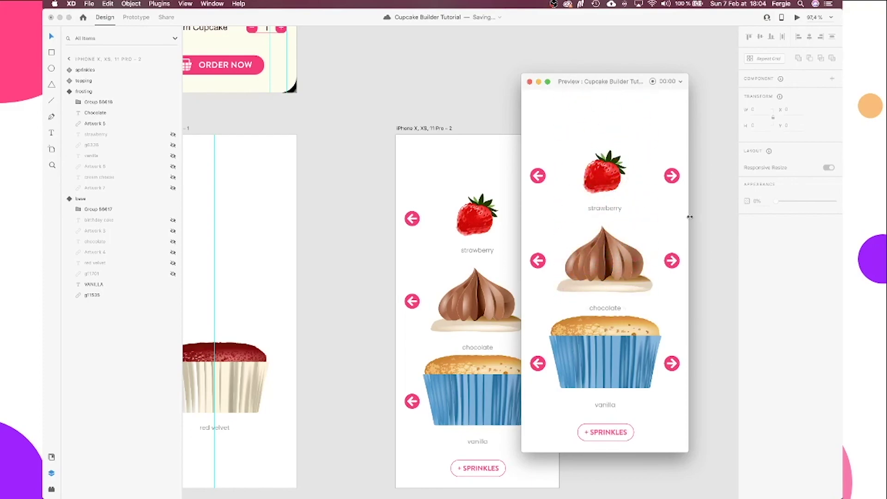
{"action": "left_click", "coordinate": [673, 176]}
{"action": "left_click", "coordinate": [673, 176]}
{"action": "left_click", "coordinate": [673, 266]}
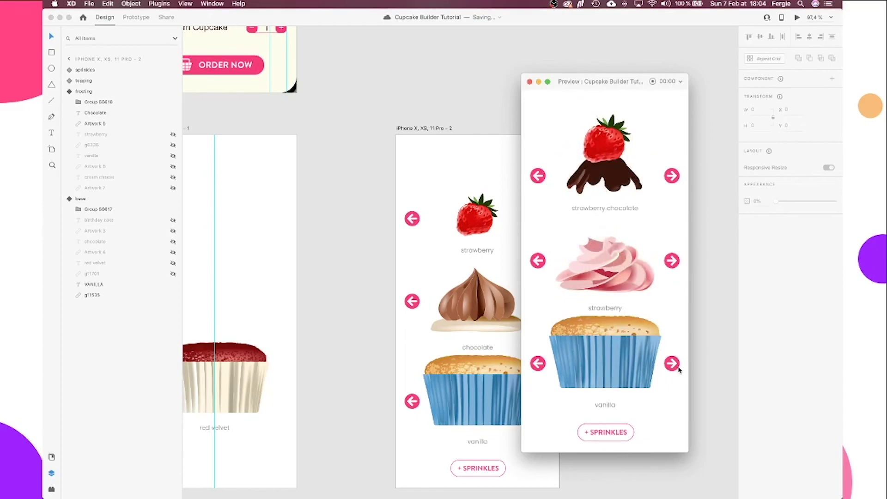
{"action": "left_click", "coordinate": [673, 364]}
{"action": "left_click", "coordinate": [674, 261]}
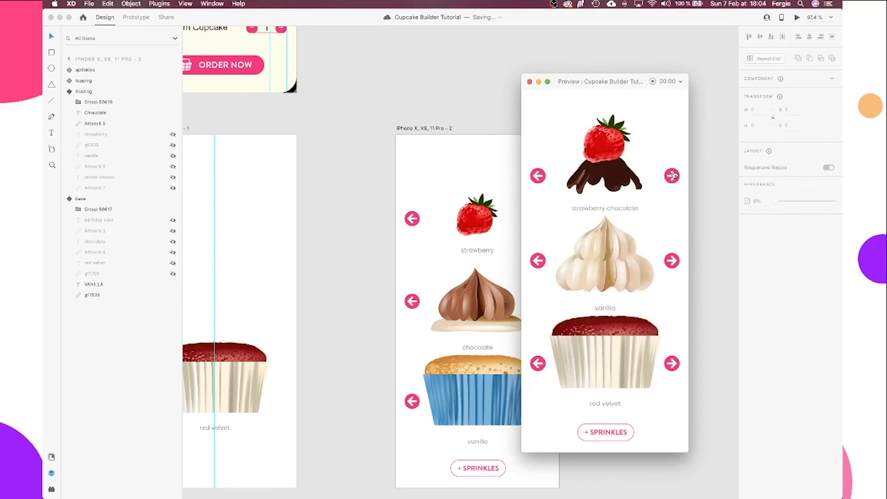
{"action": "left_click", "coordinate": [673, 258]}
{"action": "left_click", "coordinate": [673, 364]}
{"action": "left_click", "coordinate": [673, 363]}
{"action": "left_click", "coordinate": [529, 82]}
{"action": "left_click", "coordinate": [461, 106]}
Take the iPhoneX frame from Build Cupcake, paste it onto artboard 2, then undo the paste
{"action": "scroll", "coordinate": [461, 106], "scroll_direction": "down", "scroll_amount": 3}
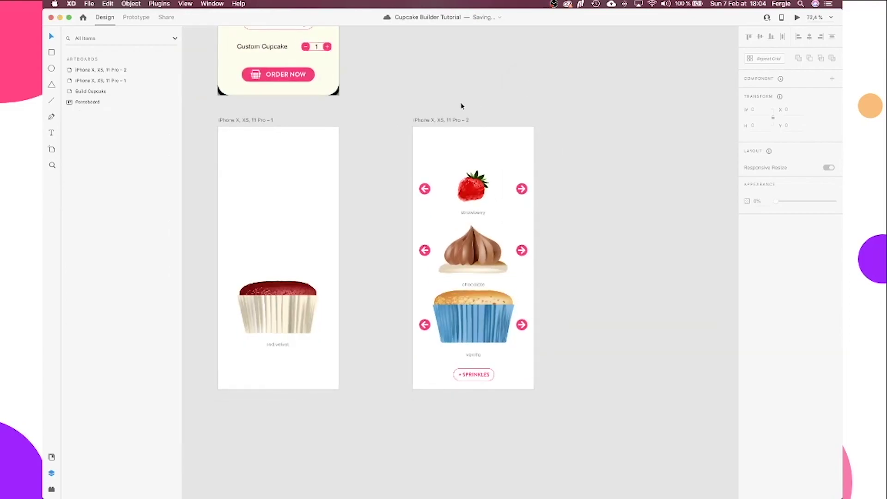
{"action": "left_click_drag", "start_coordinate": [399, 75], "coordinate": [521, 271]}
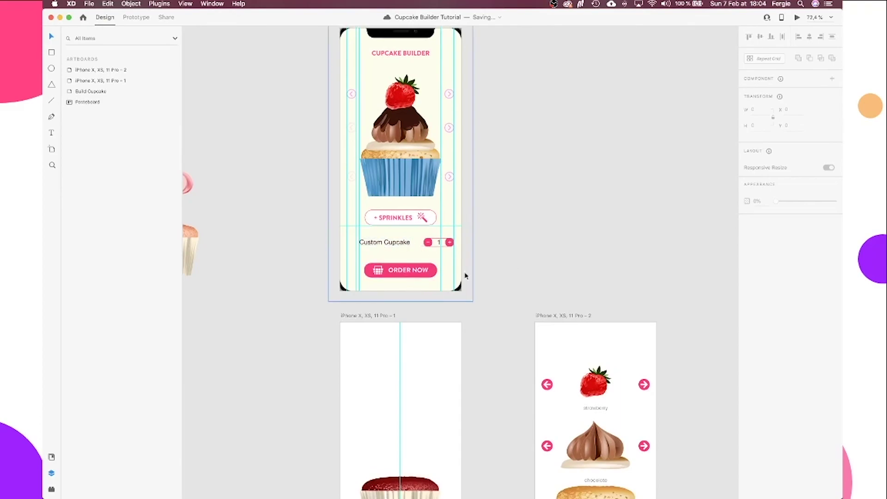
{"action": "left_click_drag", "start_coordinate": [492, 50], "coordinate": [502, 119]}
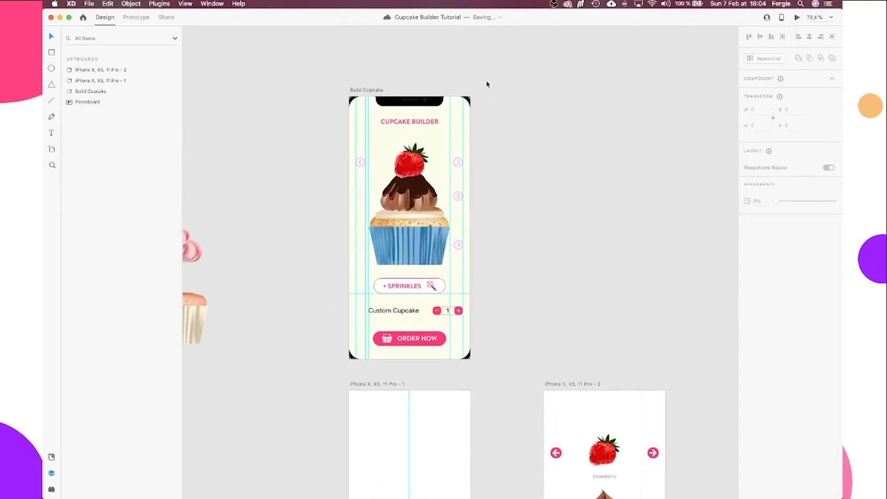
{"action": "left_click", "coordinate": [470, 105]}
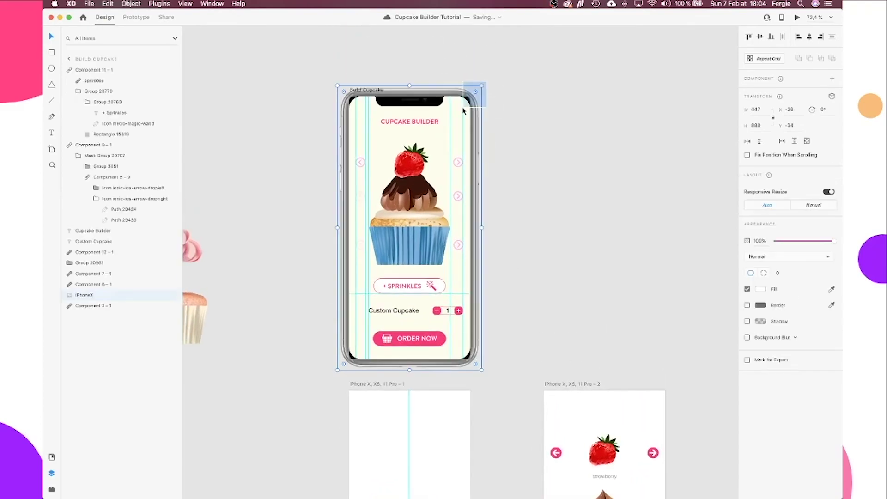
{"action": "left_click", "coordinate": [630, 228]}
{"action": "left_click_drag", "start_coordinate": [647, 277], "coordinate": [499, 75]}
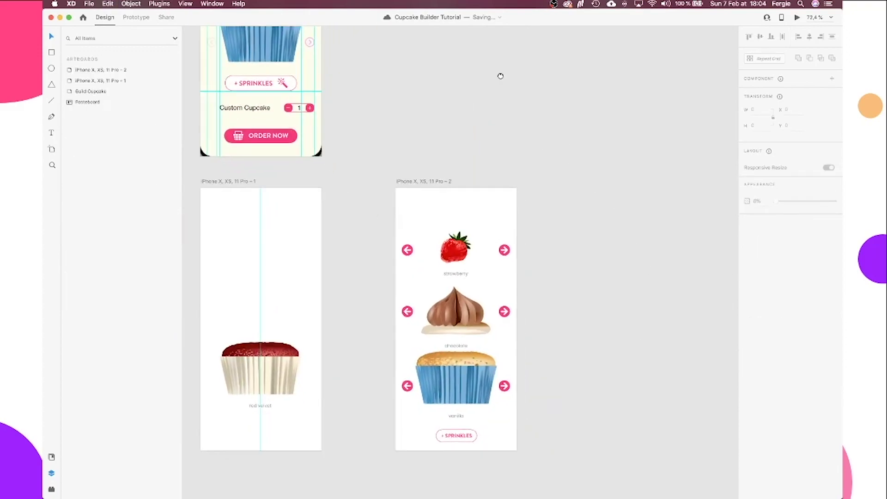
{"action": "left_click", "coordinate": [422, 183]}
{"action": "key", "text": "cmd+v"}
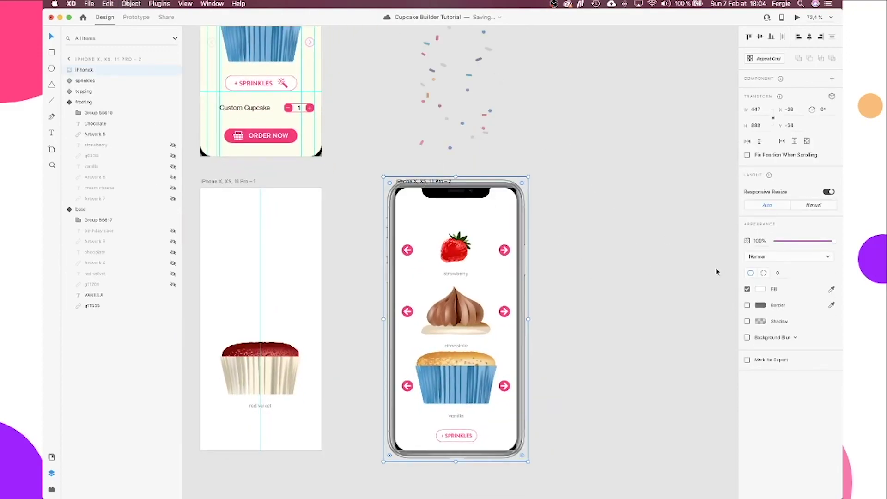
{"action": "key", "text": "cmd+z"}
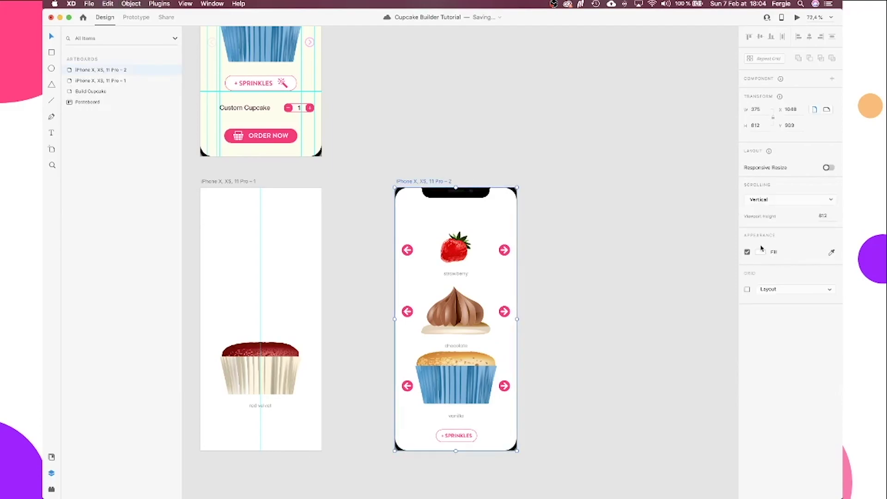
Fill the artboard with pale cream #FDFDE7, then paste the iPhoneX frame and lock it
{"action": "left_click", "coordinate": [762, 252]}
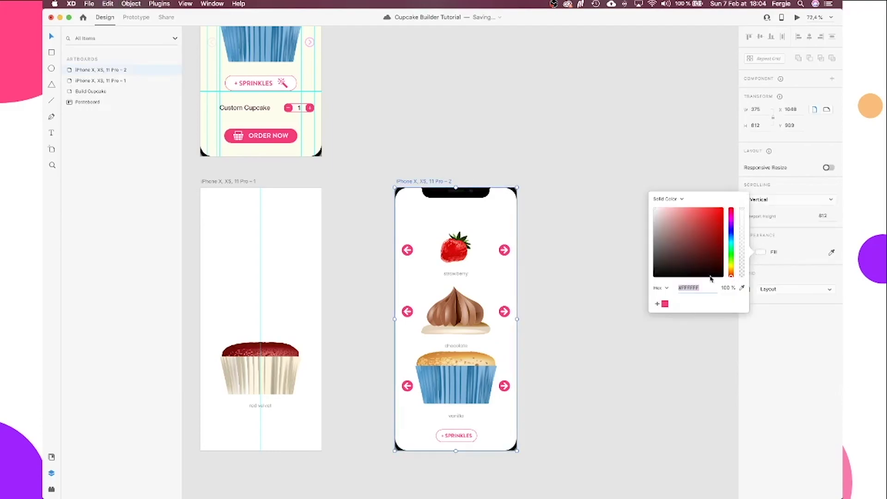
{"action": "left_click", "coordinate": [654, 213]}
{"action": "left_click_drag", "start_coordinate": [654, 213], "coordinate": [655, 220]}
{"action": "left_click_drag", "start_coordinate": [730, 275], "coordinate": [731, 269]}
{"action": "left_click", "coordinate": [655, 212]}
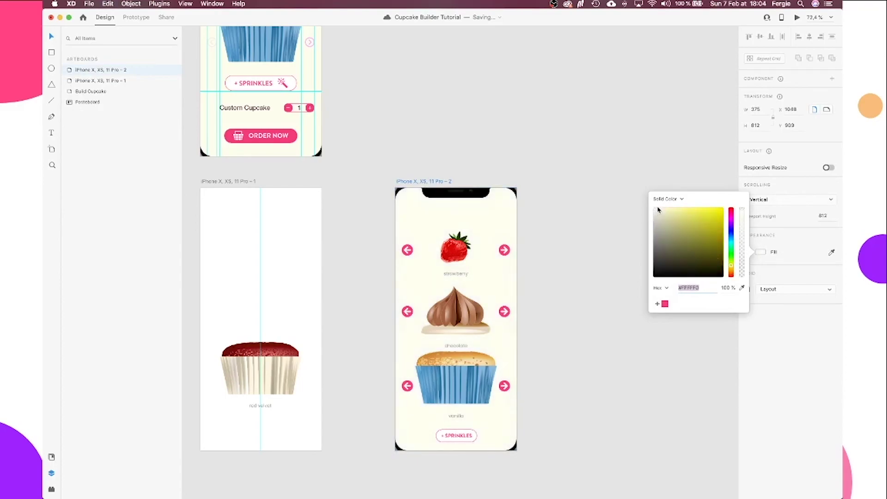
{"action": "left_click_drag", "start_coordinate": [660, 210], "coordinate": [660, 212]}
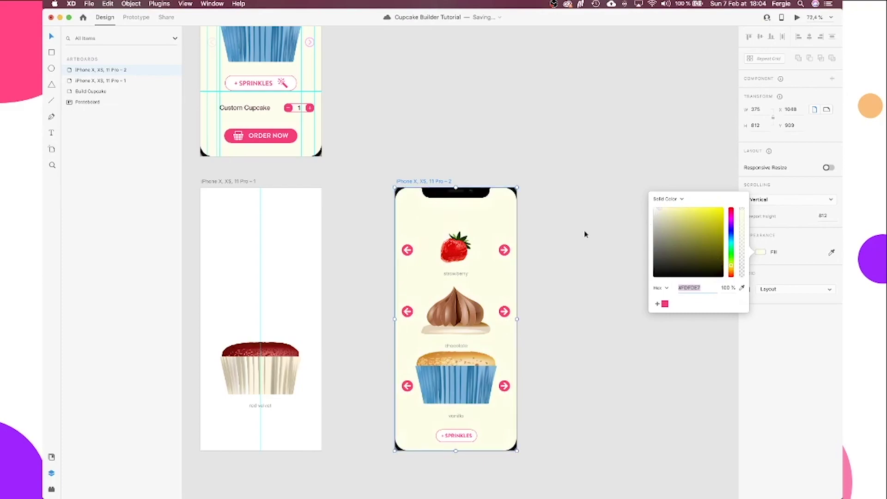
{"action": "left_click", "coordinate": [561, 281]}
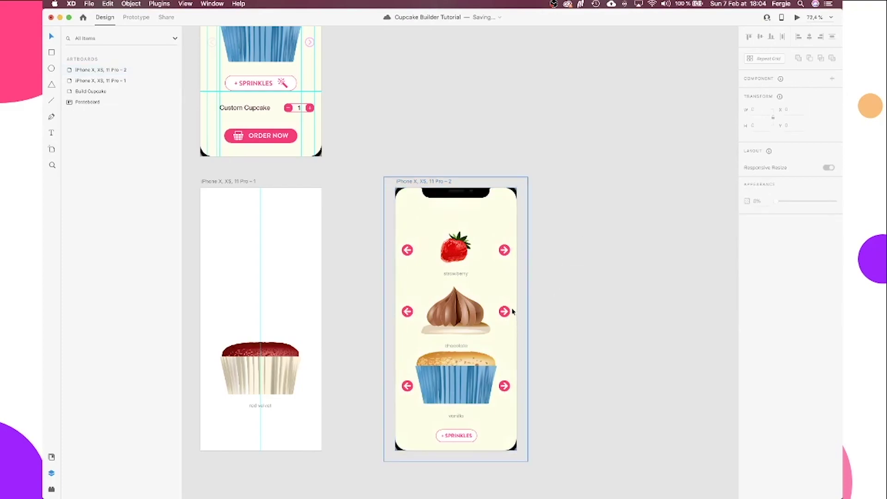
{"action": "key", "text": "super+v"}
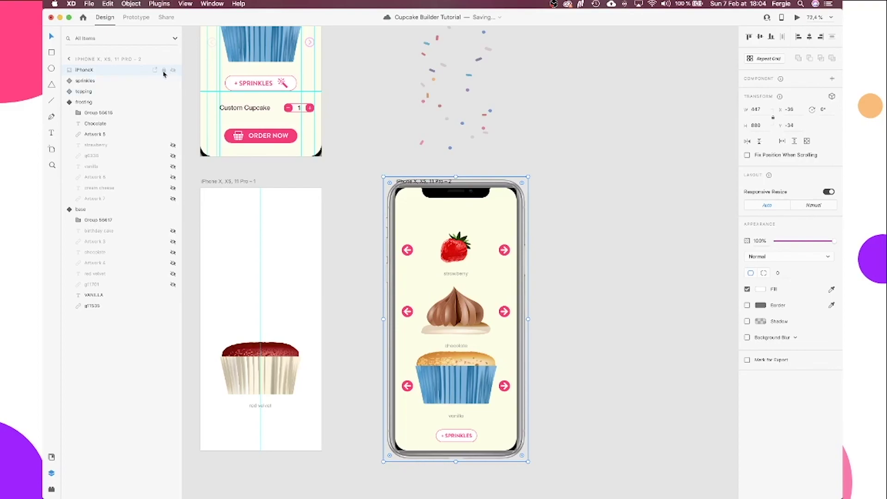
{"action": "left_click", "coordinate": [164, 71]}
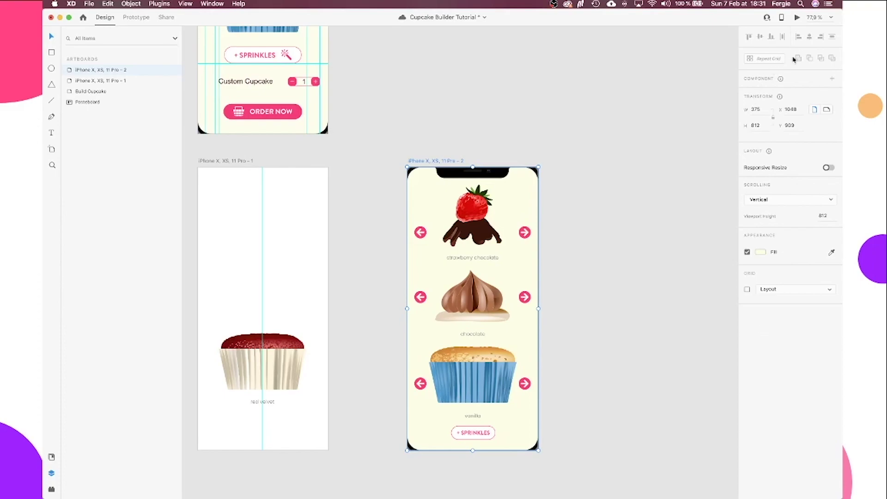
Preview the prototype and cycle to raspberry topping, strawberry frosting and red velvet base
{"action": "left_click", "coordinate": [797, 19]}
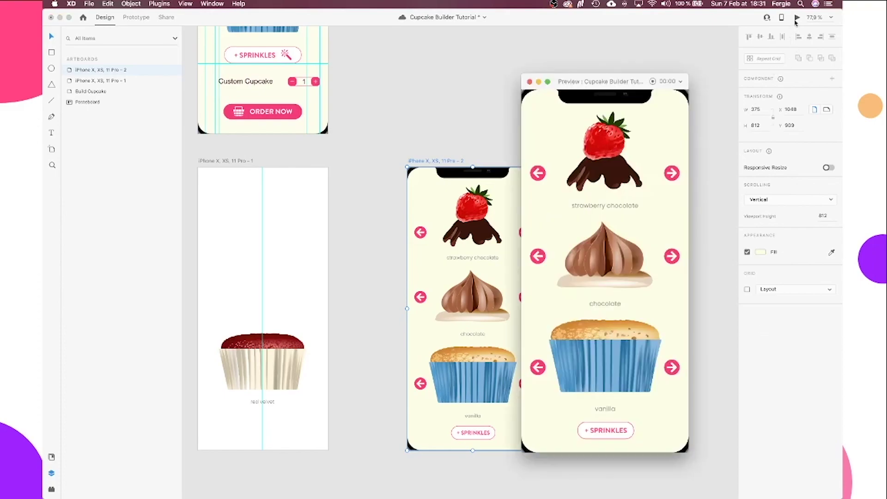
{"action": "left_click", "coordinate": [674, 175]}
{"action": "left_click", "coordinate": [673, 258]}
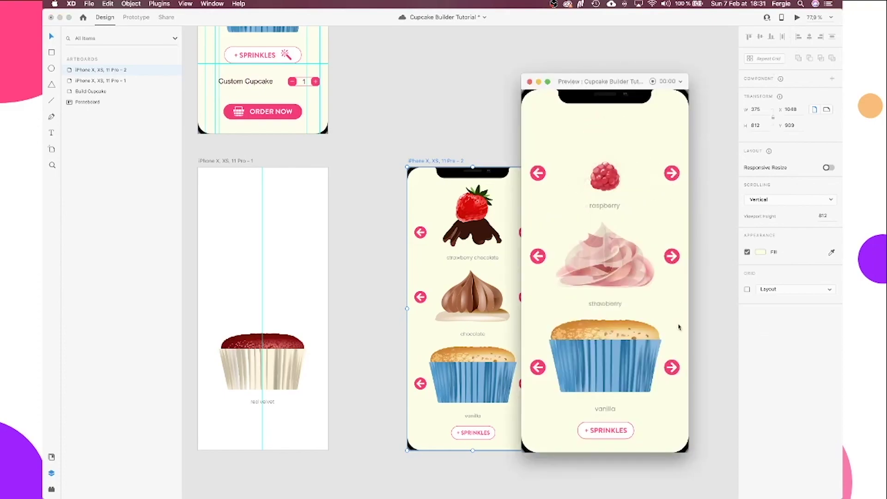
{"action": "left_click", "coordinate": [679, 366]}
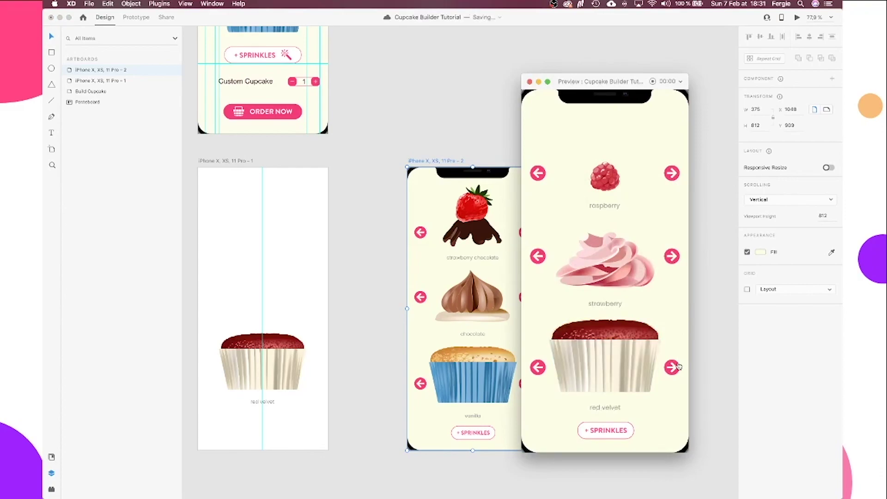